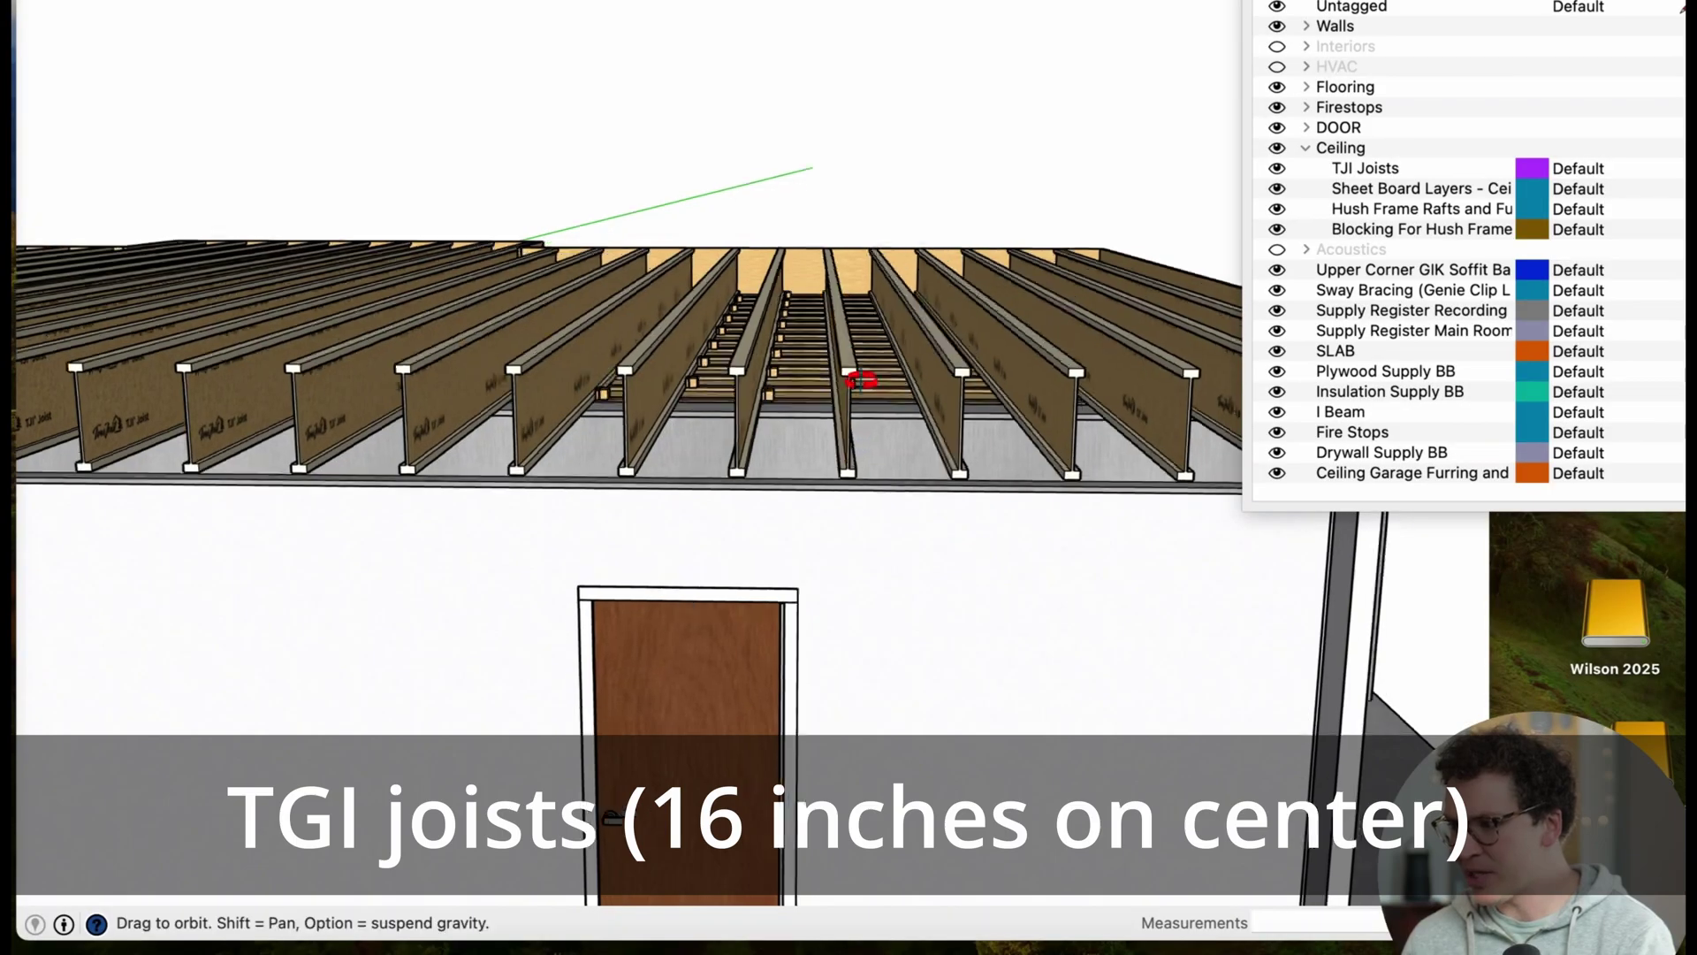
Step: Examine the TJI joists of the ceiling framing above the door from several angles
{"action": "mouse_move", "coordinate": [825, 382]}
{"action": "middle_mouse_down"}
{"action": "mouse_move", "coordinate": [466, 515]}
{"action": "mouse_move", "coordinate": [557, 386]}
{"action": "mouse_move", "coordinate": [777, 299]}
{"action": "mouse_move", "coordinate": [951, 411]}
{"action": "middle_mouse_up"}
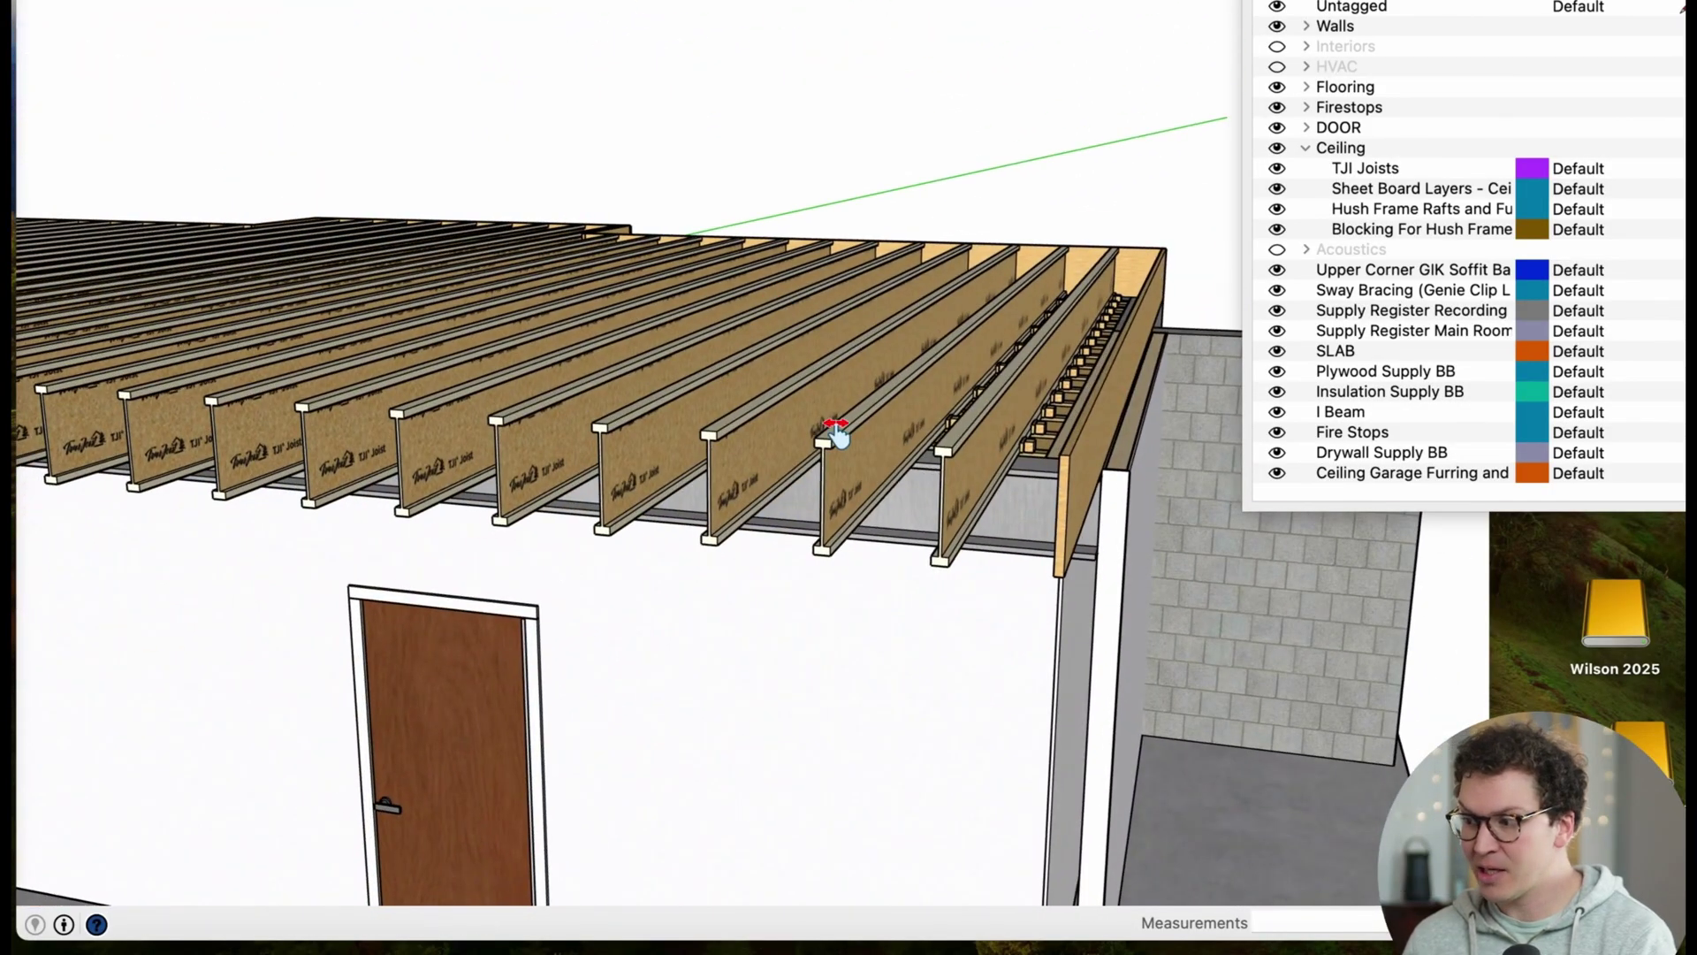
{"action": "middle_click_drag", "start_coordinate": [842, 427], "coordinate": [884, 389]}
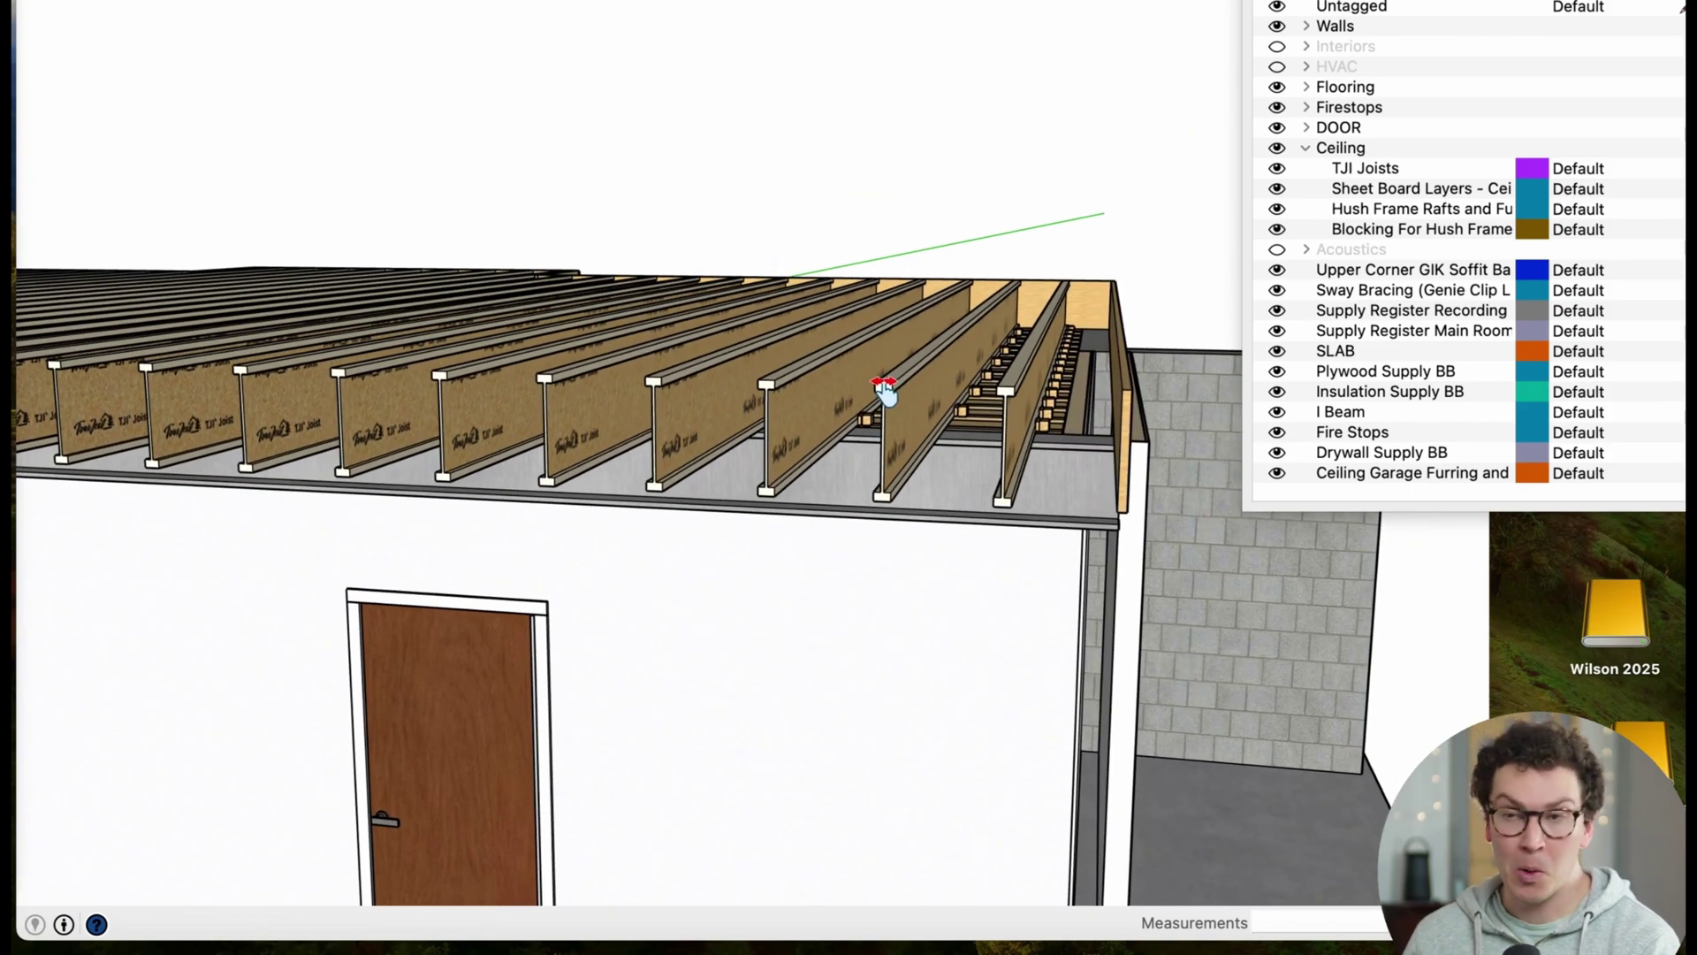
{"action": "mouse_move", "coordinate": [910, 283]}
{"action": "middle_mouse_down"}
{"action": "mouse_move", "coordinate": [736, 491]}
{"action": "mouse_move", "coordinate": [799, 440]}
{"action": "mouse_move", "coordinate": [917, 413]}
{"action": "mouse_move", "coordinate": [936, 453]}
{"action": "middle_mouse_up"}
Step: Inspect up close how the HushFrame rafts attach to the TJI joists and carry the furring strips
{"action": "scroll", "coordinate": [936, 454], "scroll_direction": "up", "scroll_amount": 4}
{"action": "scroll", "coordinate": [919, 461], "scroll_direction": "up", "scroll_amount": 3}
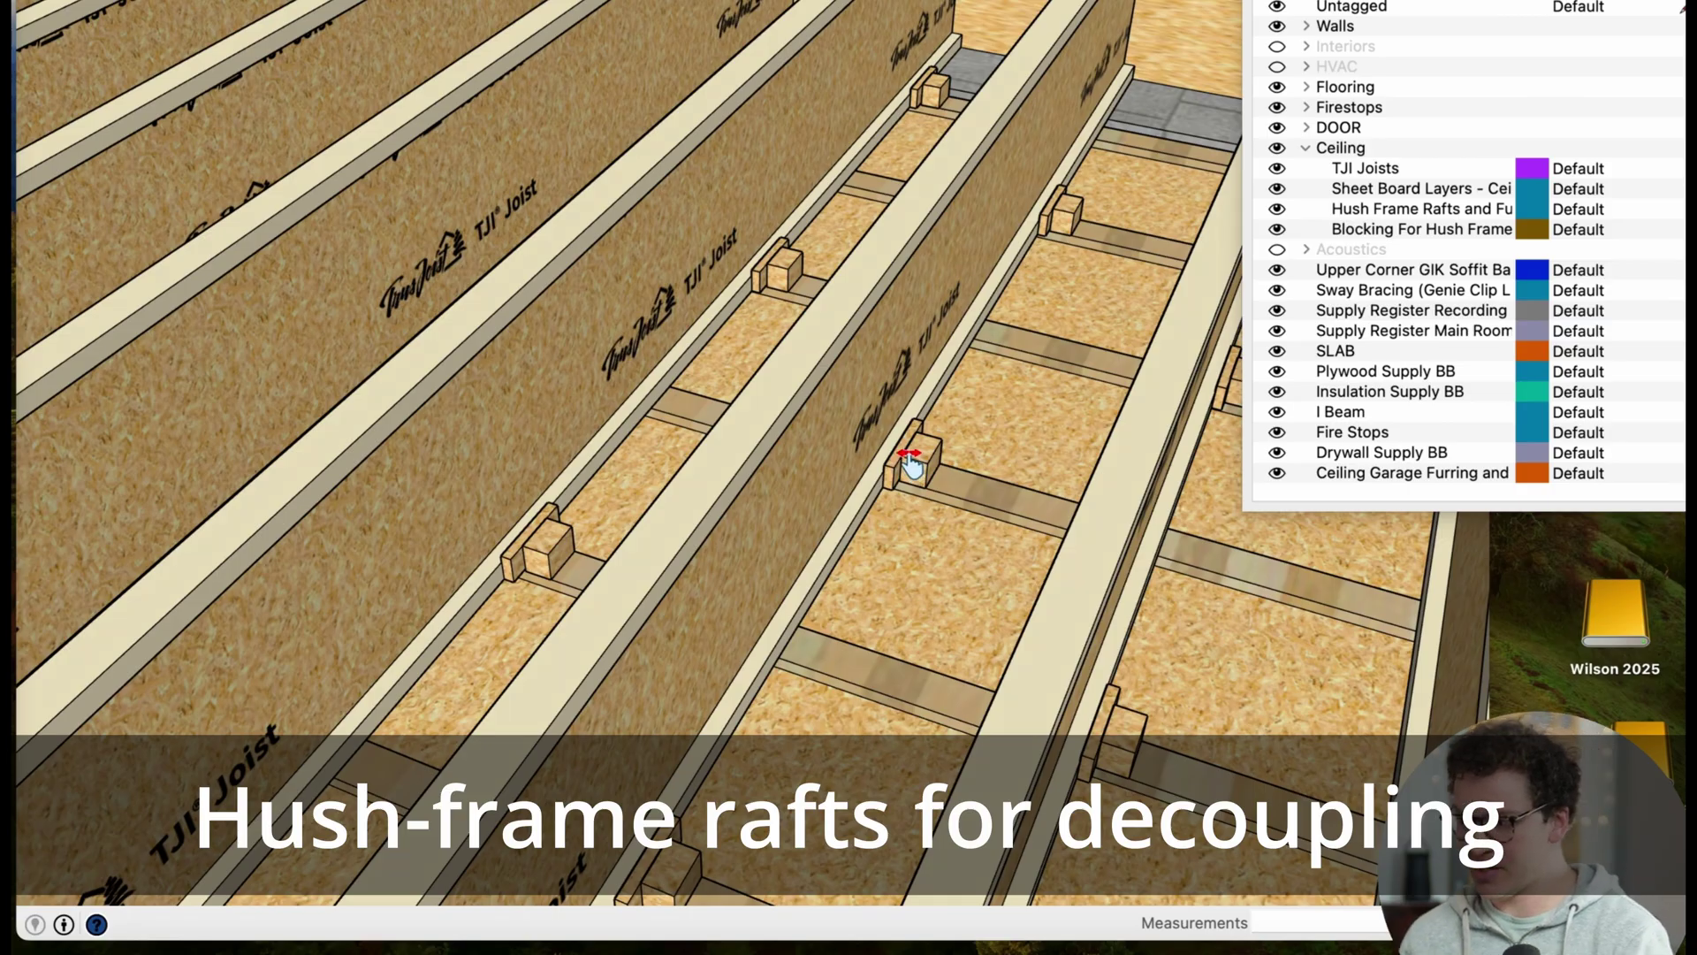
{"action": "scroll", "coordinate": [913, 473], "scroll_direction": "up", "scroll_amount": 5}
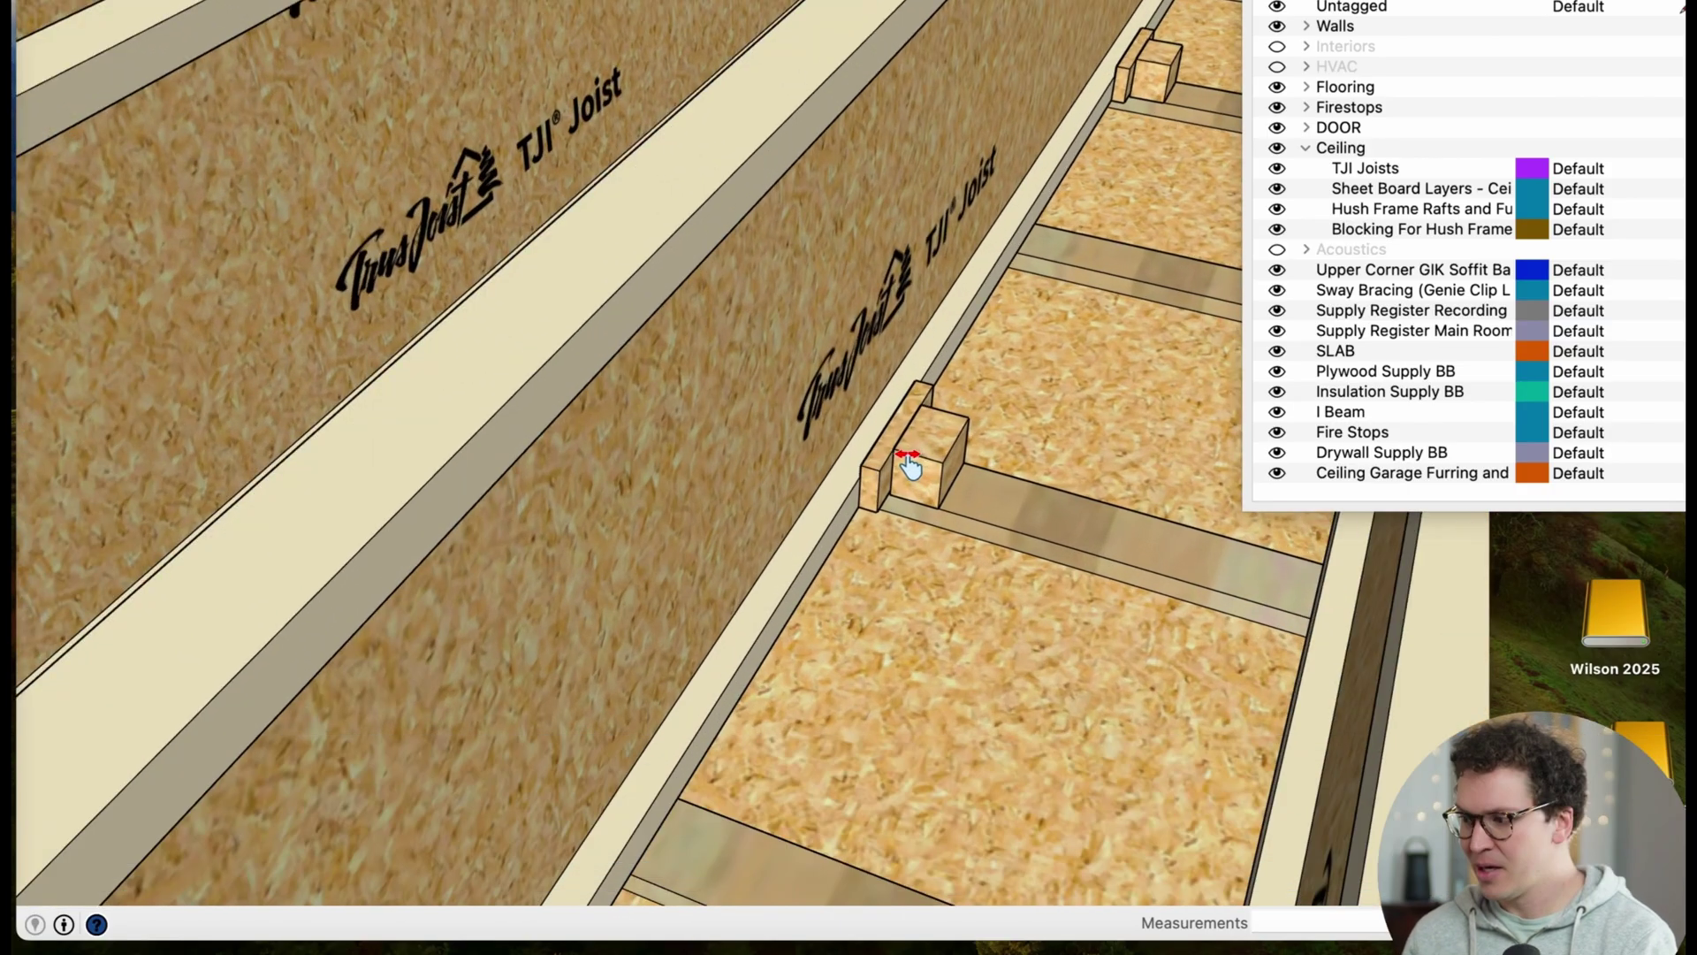
{"action": "mouse_move", "coordinate": [910, 465]}
{"action": "middle_mouse_down"}
{"action": "mouse_move", "coordinate": [940, 428]}
{"action": "mouse_move", "coordinate": [920, 436]}
{"action": "middle_mouse_up"}
{"action": "scroll", "coordinate": [893, 447], "scroll_direction": "up", "scroll_amount": 2}
{"action": "scroll", "coordinate": [895, 434], "scroll_direction": "down", "scroll_amount": 5}
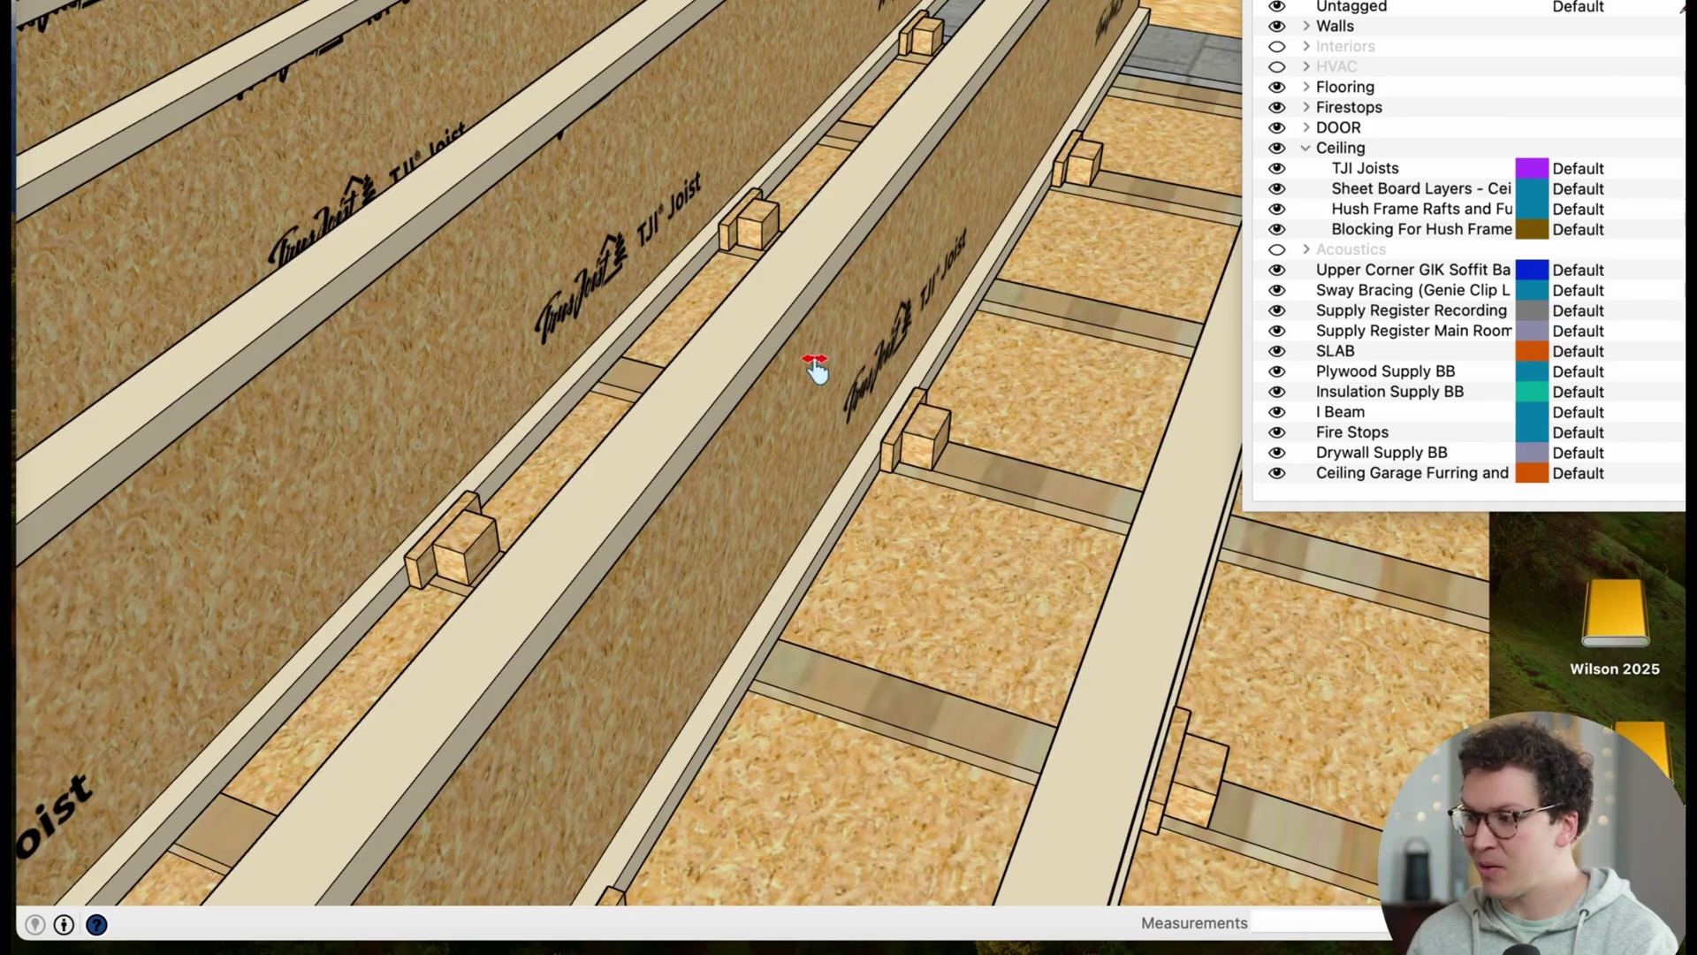
{"action": "middle_click_drag", "start_coordinate": [771, 462], "coordinate": [887, 455]}
{"action": "scroll", "coordinate": [902, 468], "scroll_direction": "up", "scroll_amount": 5}
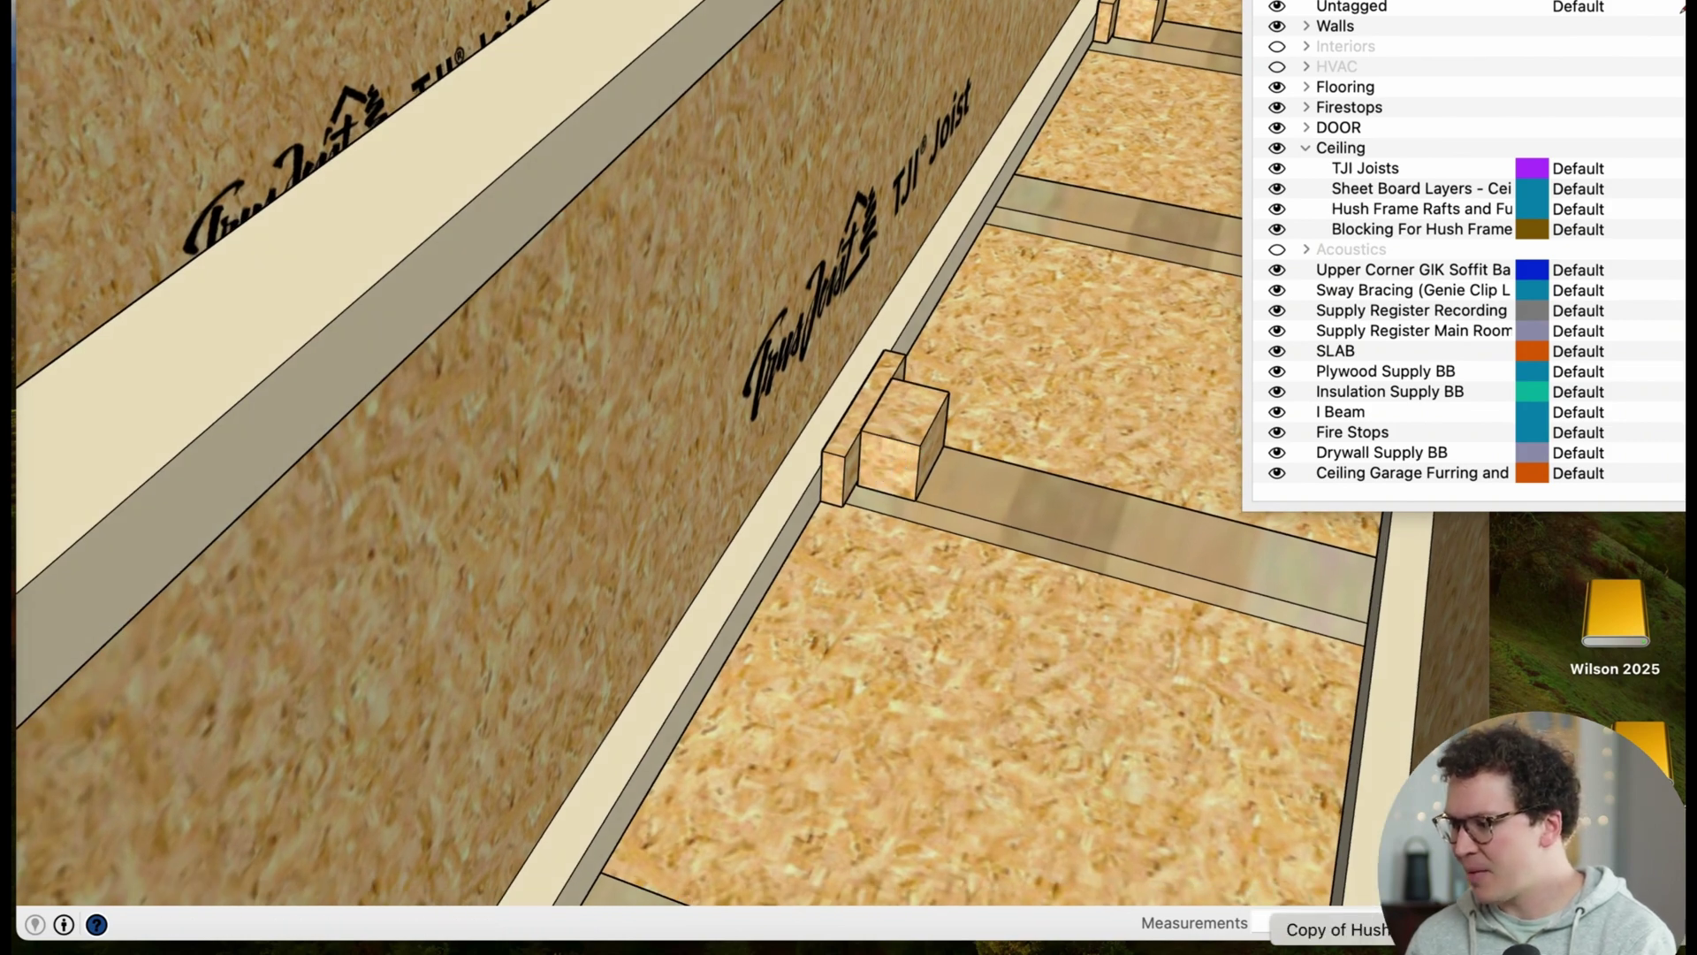
Step: Switch to the HushFrame Raft Connector Installation Guide and read its raft description, attachment and positioning pages
{"action": "left_click", "coordinate": [1335, 948]}
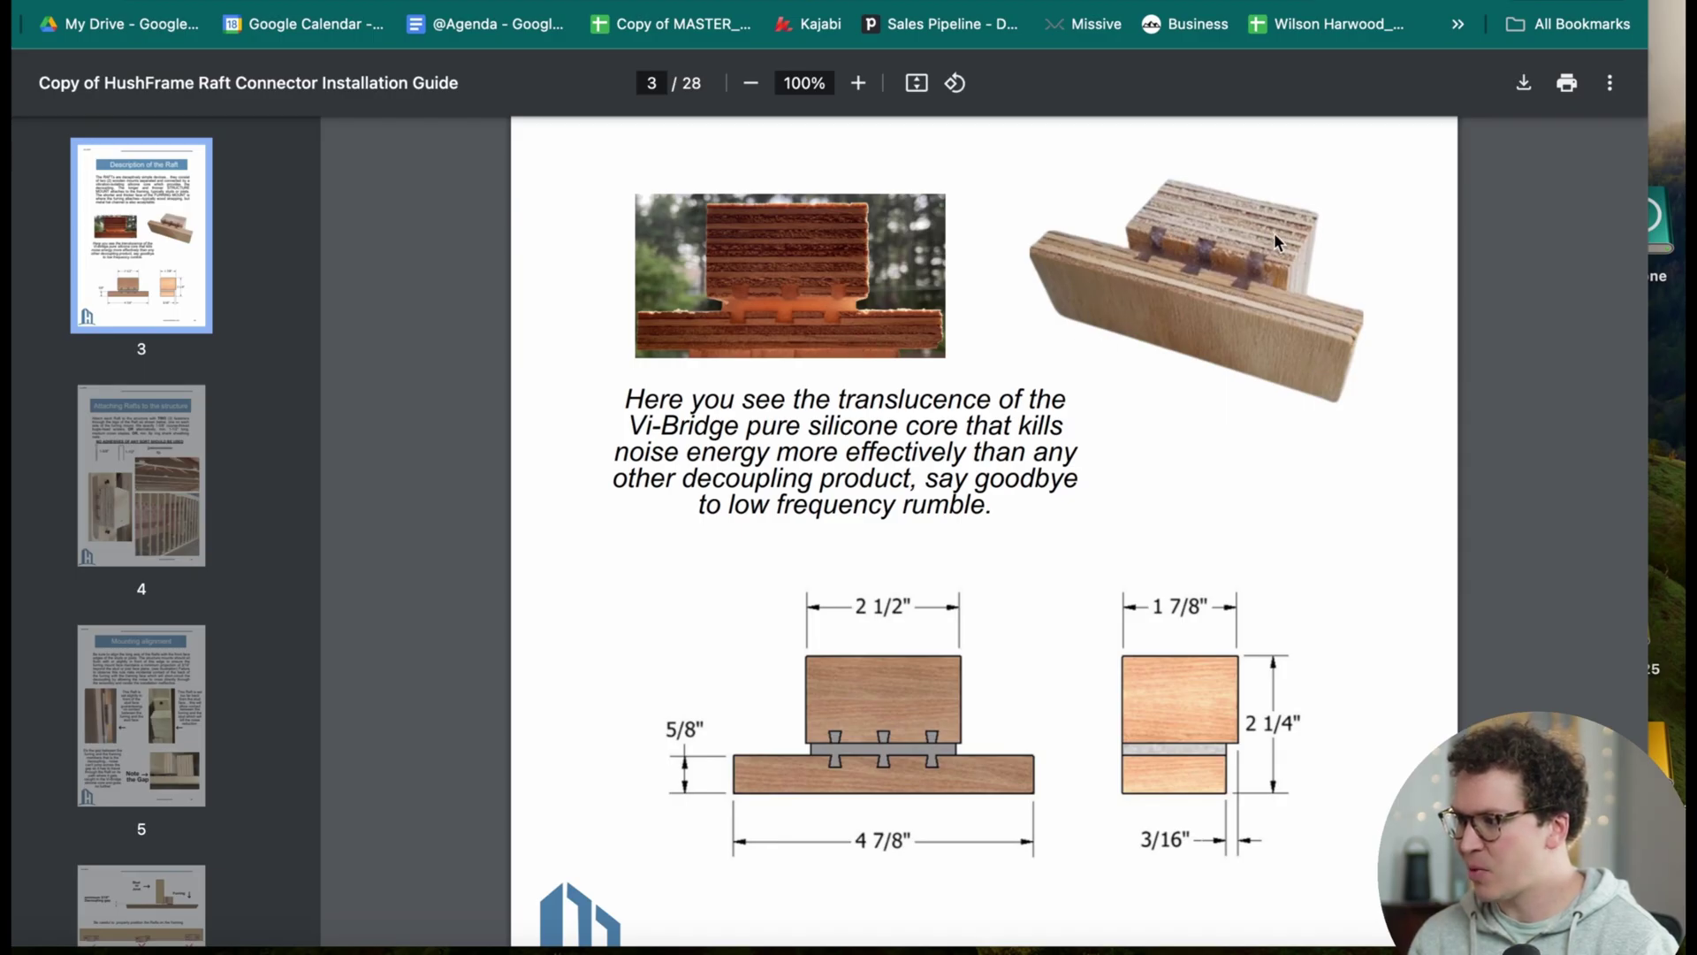
{"action": "scroll", "coordinate": [1234, 261], "scroll_direction": "down", "scroll_amount": 1}
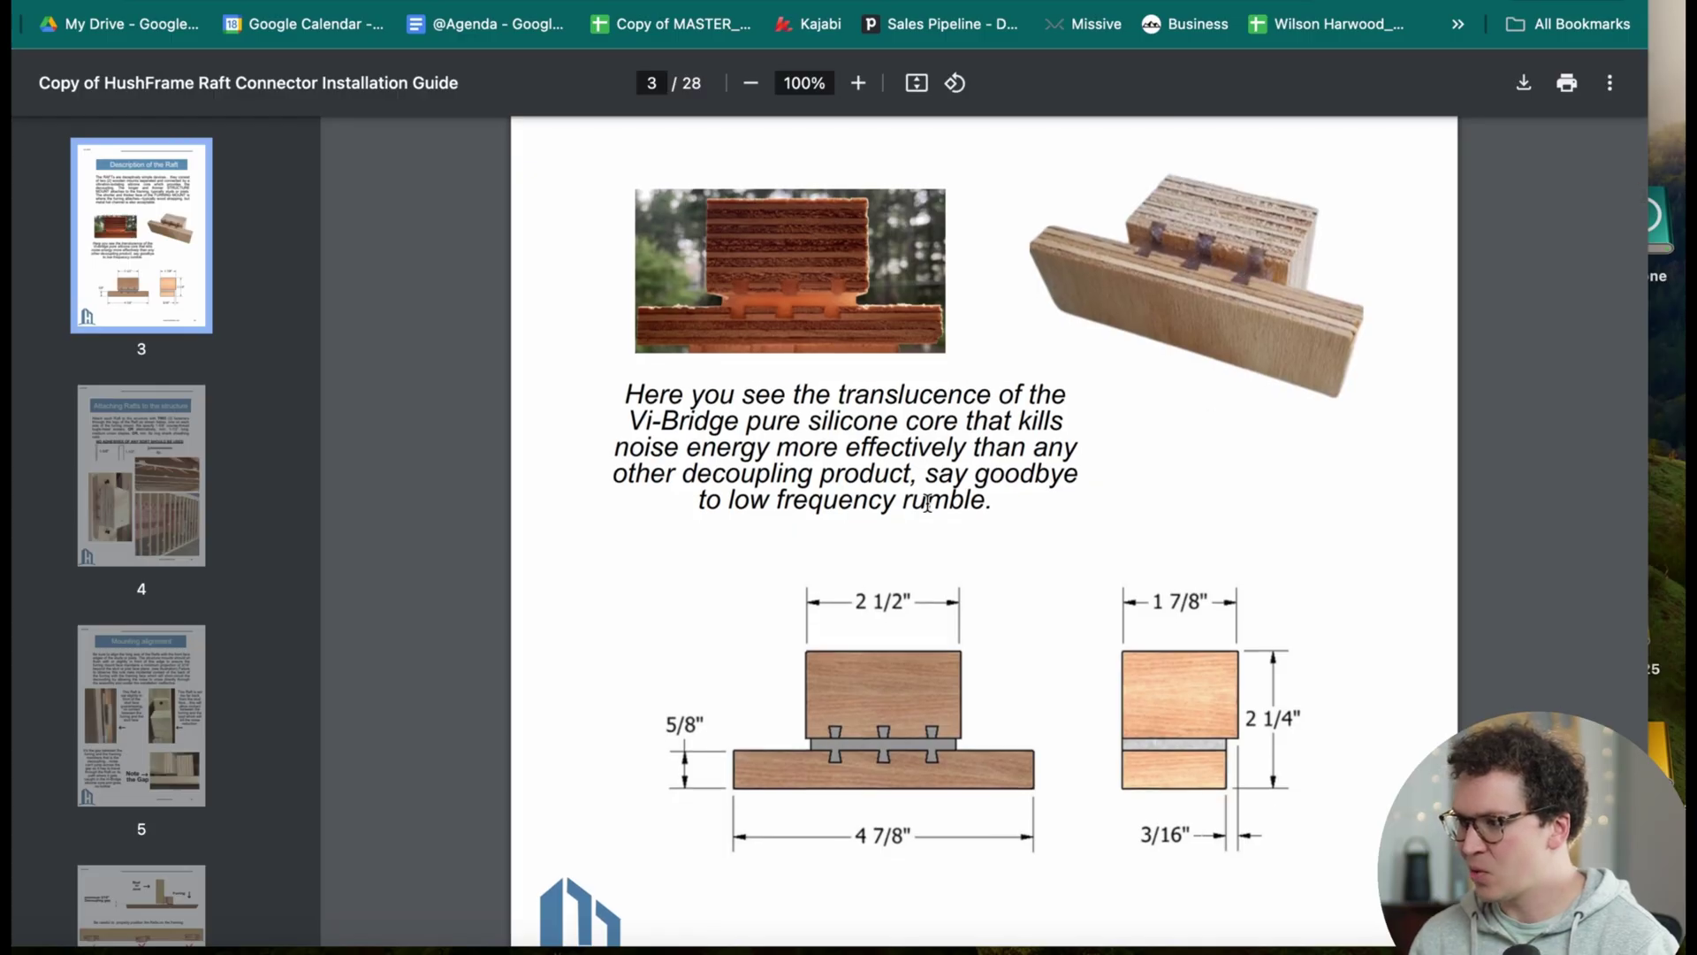
{"action": "scroll", "coordinate": [886, 515], "scroll_direction": "down", "scroll_amount": 15}
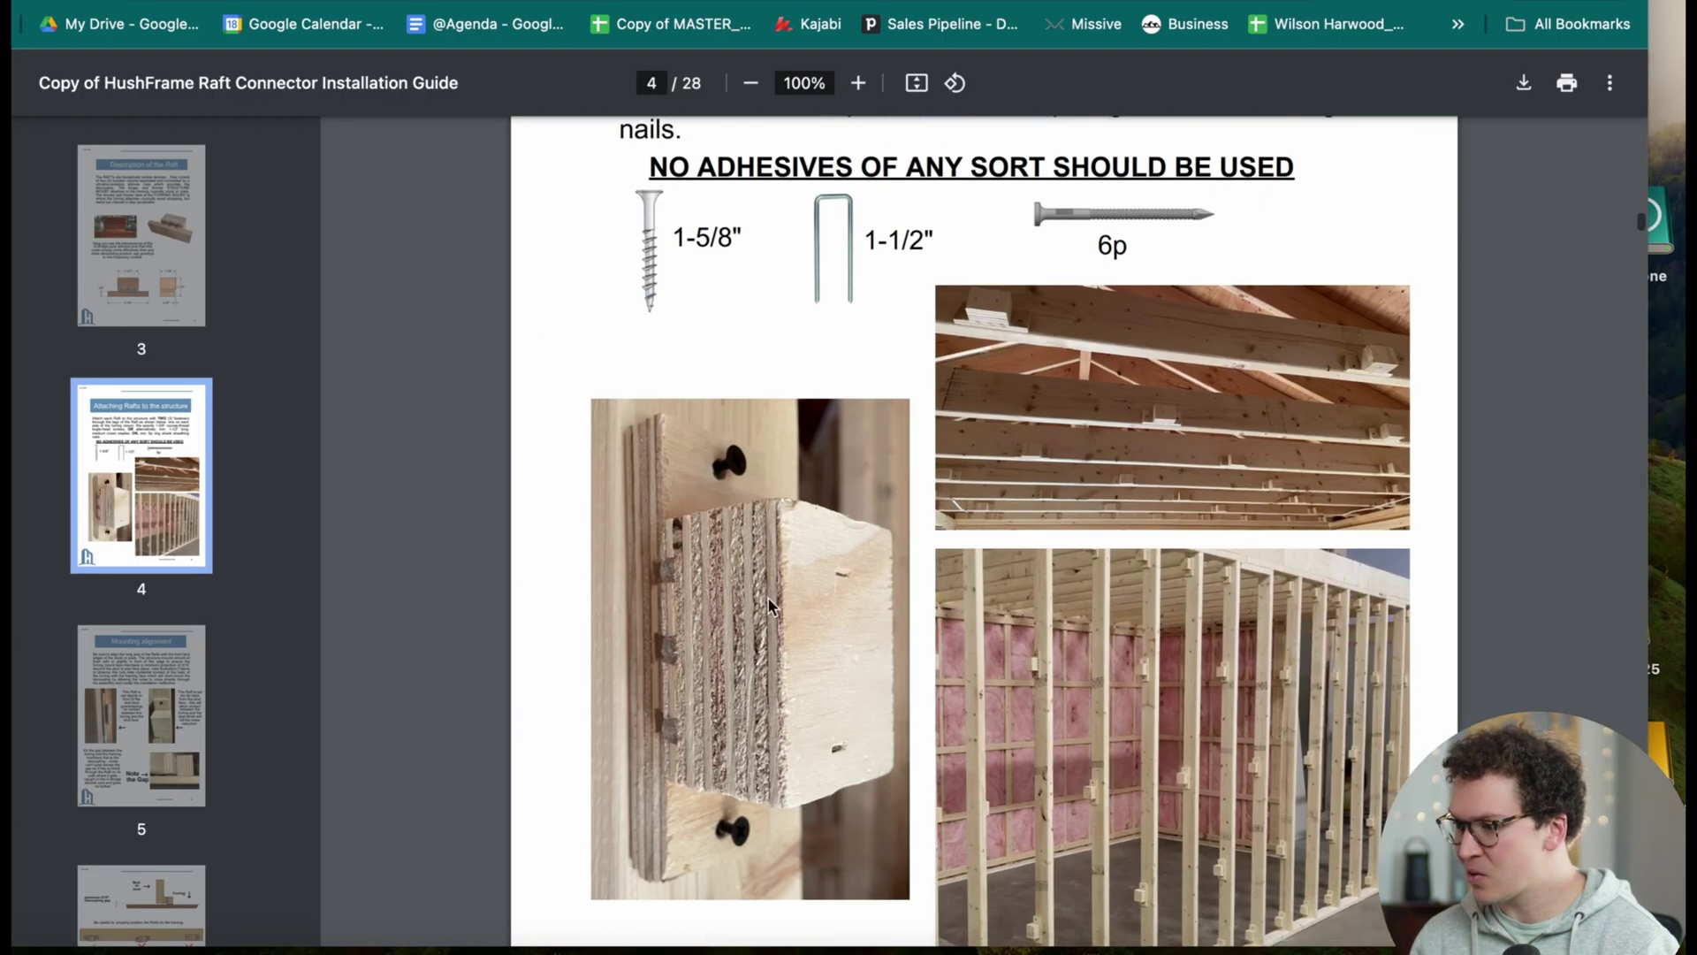
{"action": "scroll", "coordinate": [766, 597], "scroll_direction": "down", "scroll_amount": 3}
{"action": "scroll", "coordinate": [719, 555], "scroll_direction": "down", "scroll_amount": 8}
{"action": "scroll", "coordinate": [776, 566], "scroll_direction": "down", "scroll_amount": 12}
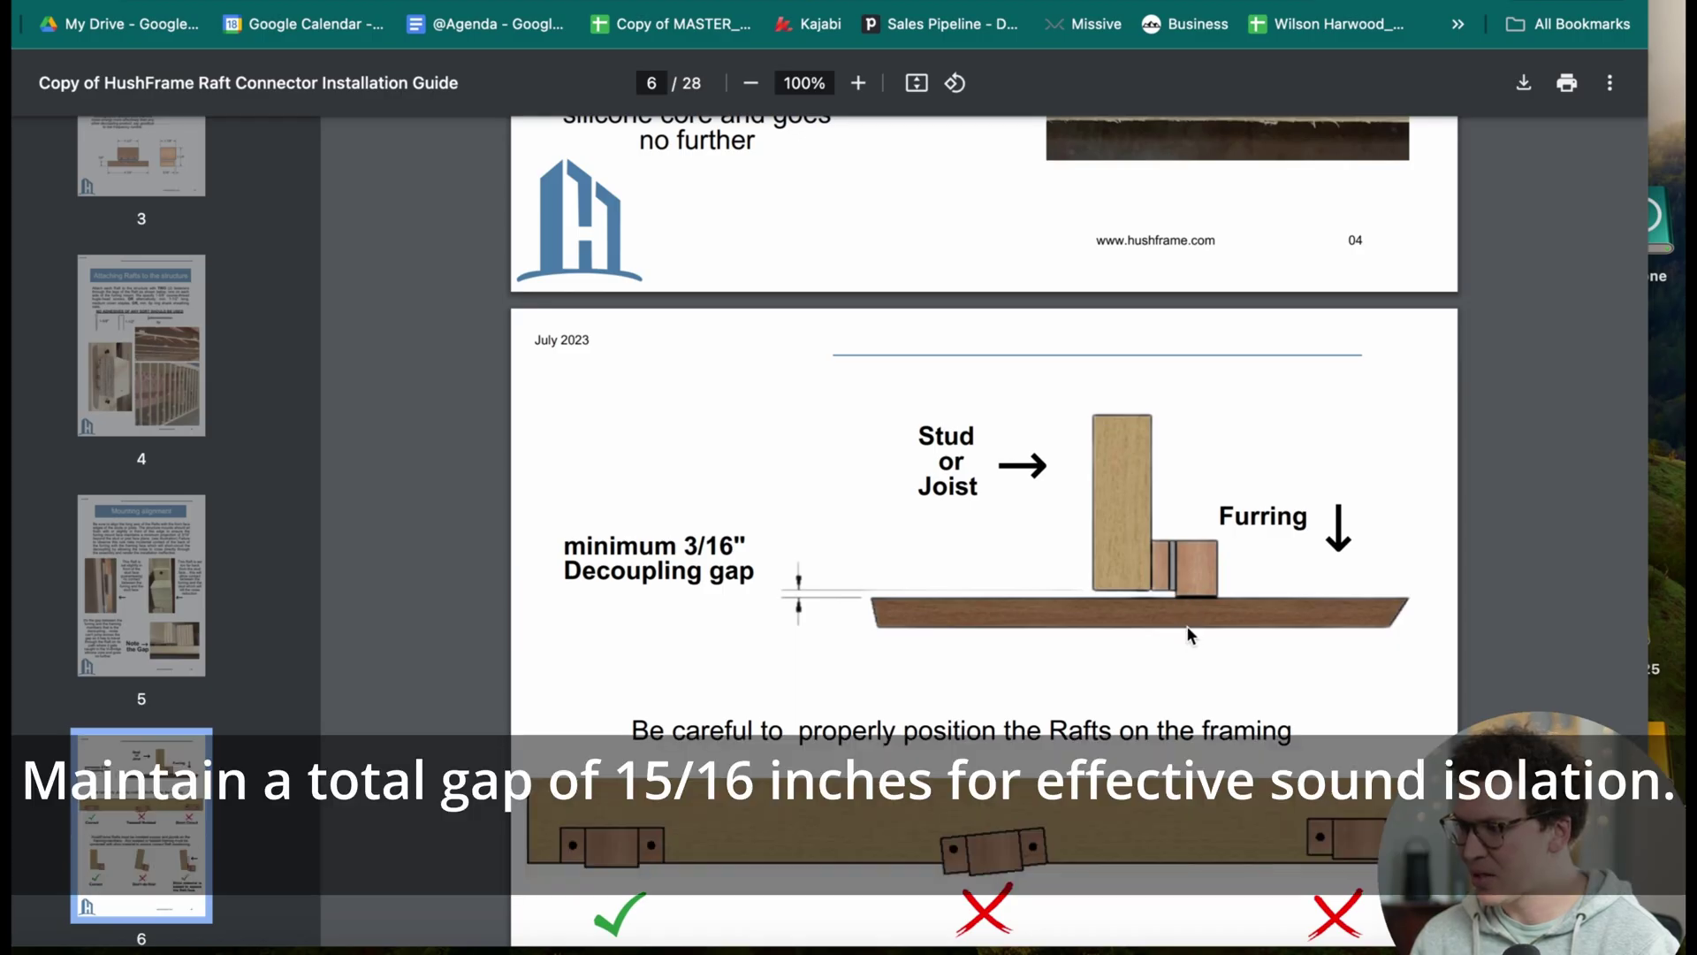
{"action": "scroll", "coordinate": [765, 661], "scroll_direction": "down", "scroll_amount": 12}
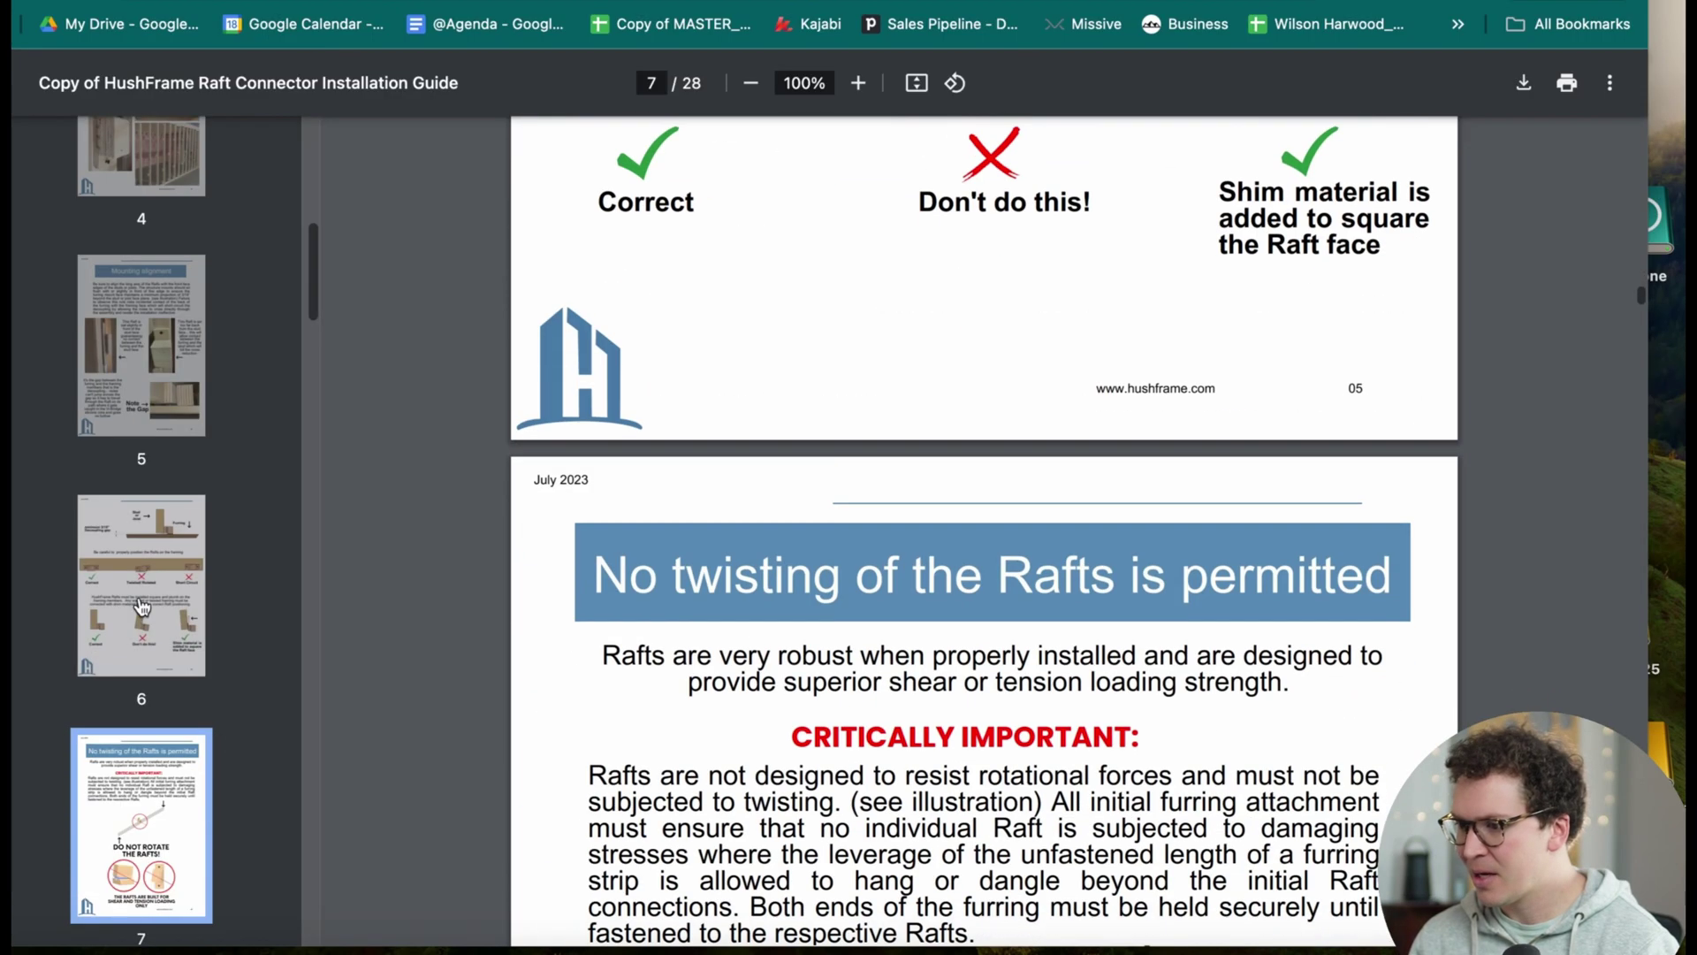
Step: Go to page 25 of the guide and review the 16-24-32 installation spacing pattern and its load notes
{"action": "scroll", "coordinate": [141, 608], "scroll_direction": "down", "scroll_amount": 20}
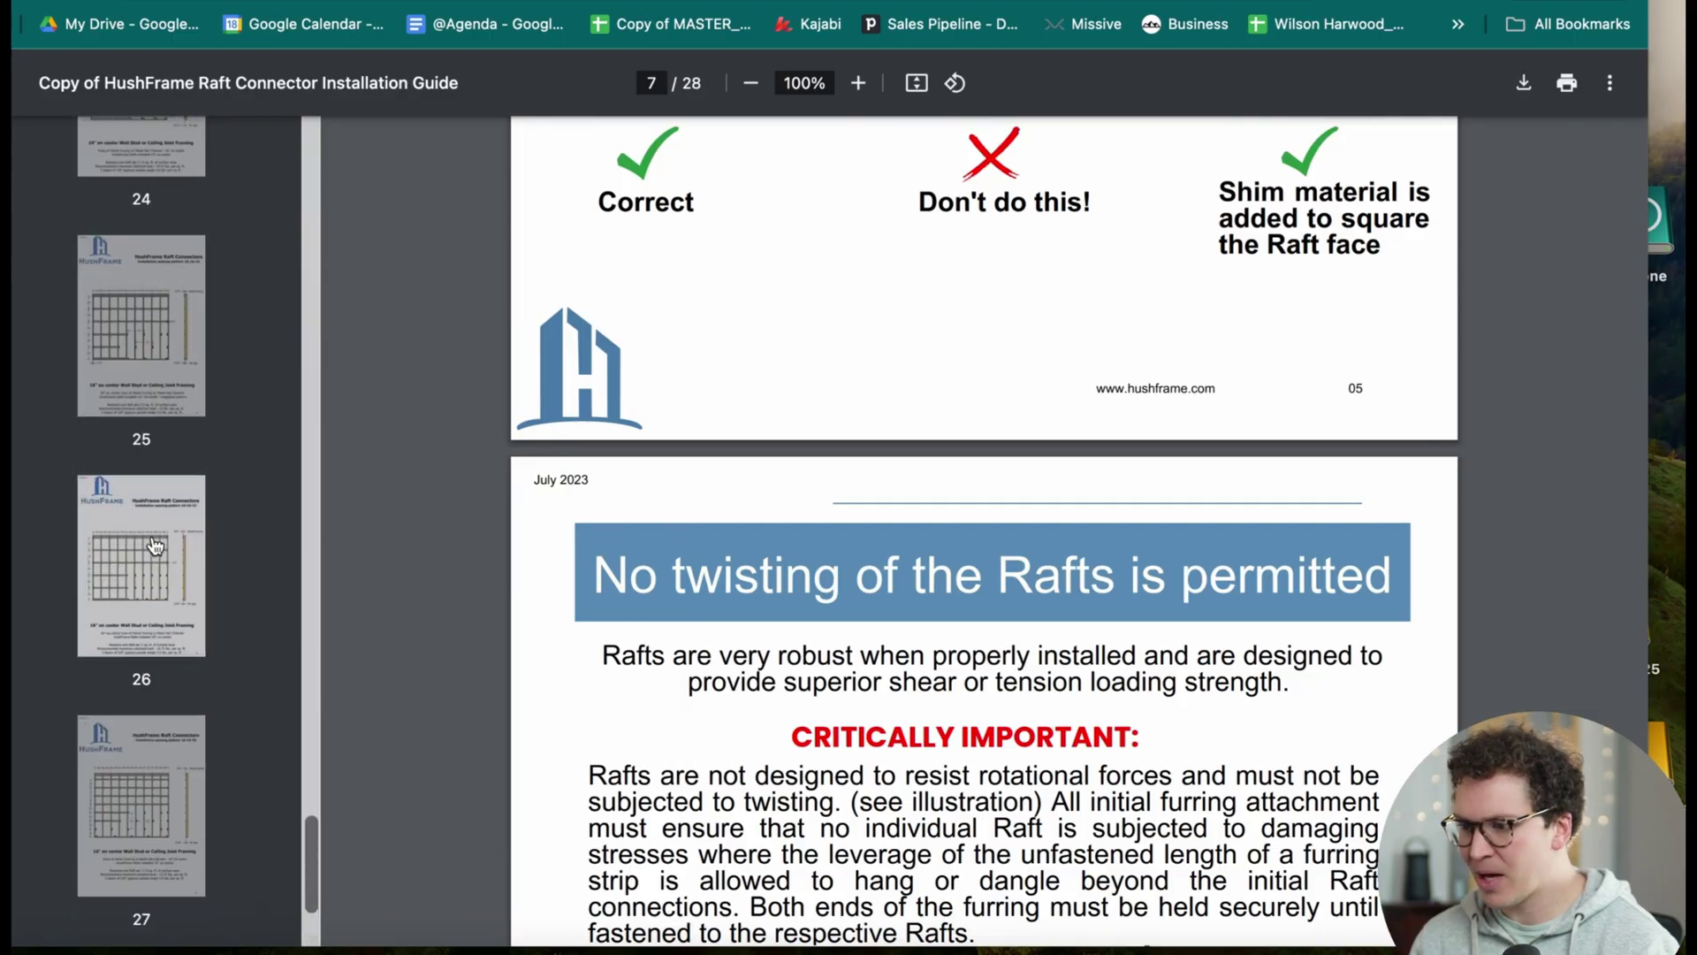
{"action": "scroll", "coordinate": [155, 543], "scroll_direction": "up", "scroll_amount": 1}
{"action": "left_click", "coordinate": [155, 544]}
{"action": "scroll", "coordinate": [839, 525], "scroll_direction": "down", "scroll_amount": 5}
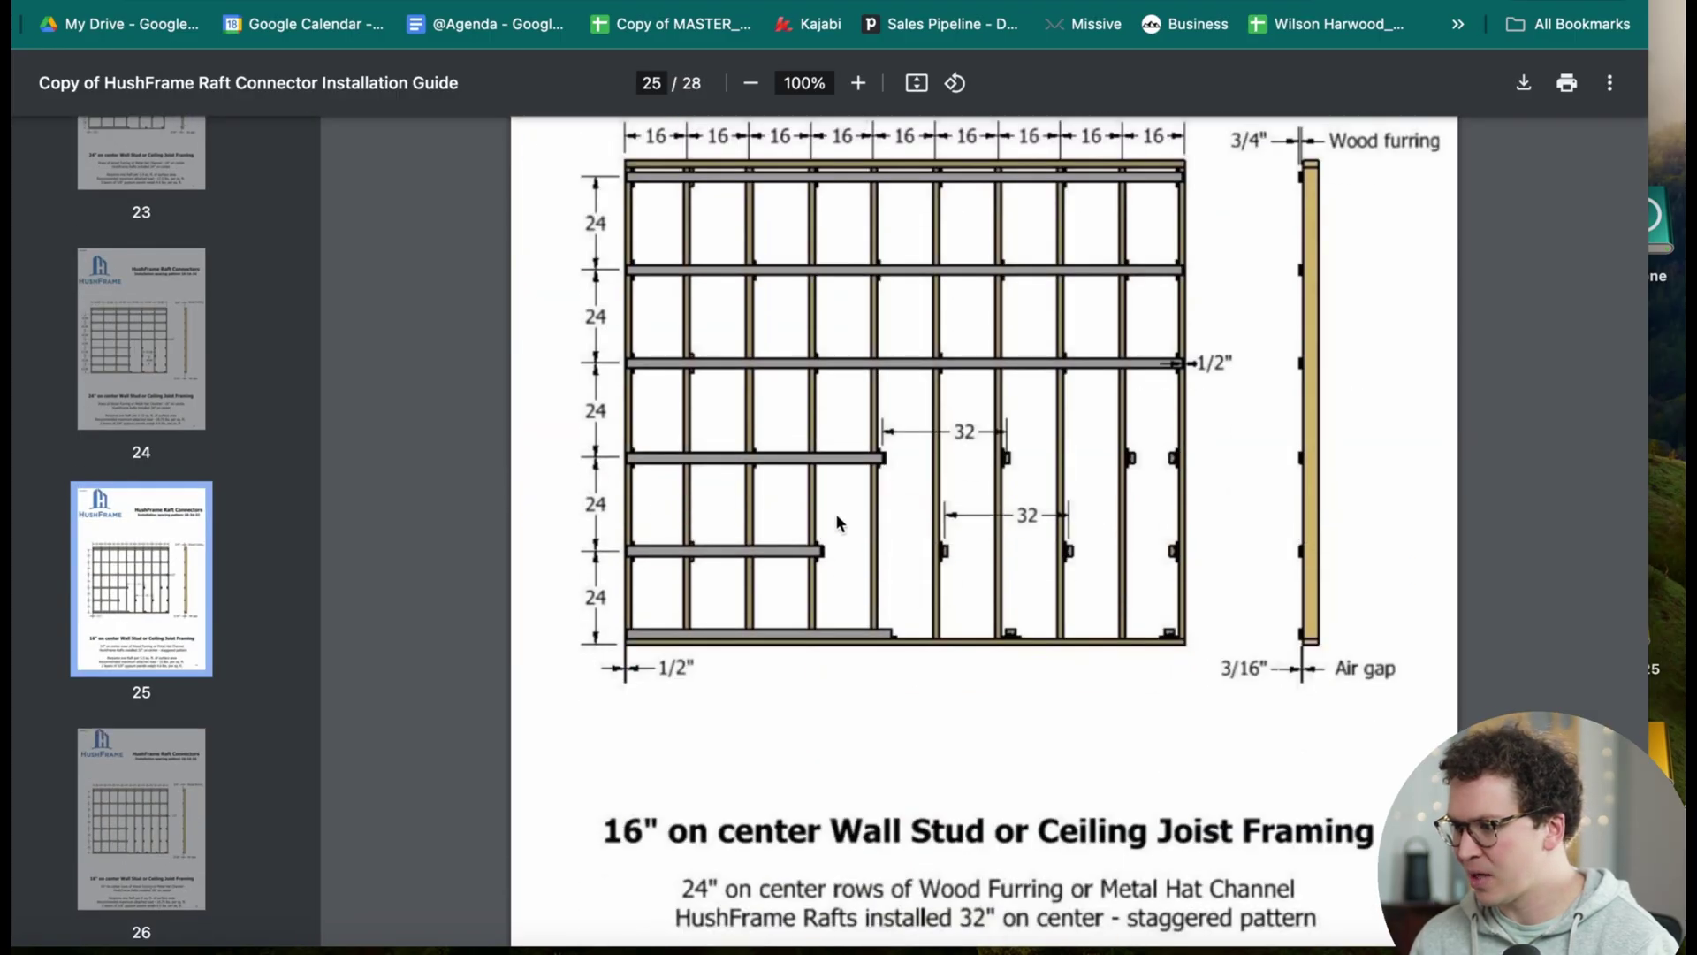
{"action": "scroll", "coordinate": [838, 515], "scroll_direction": "up", "scroll_amount": 2}
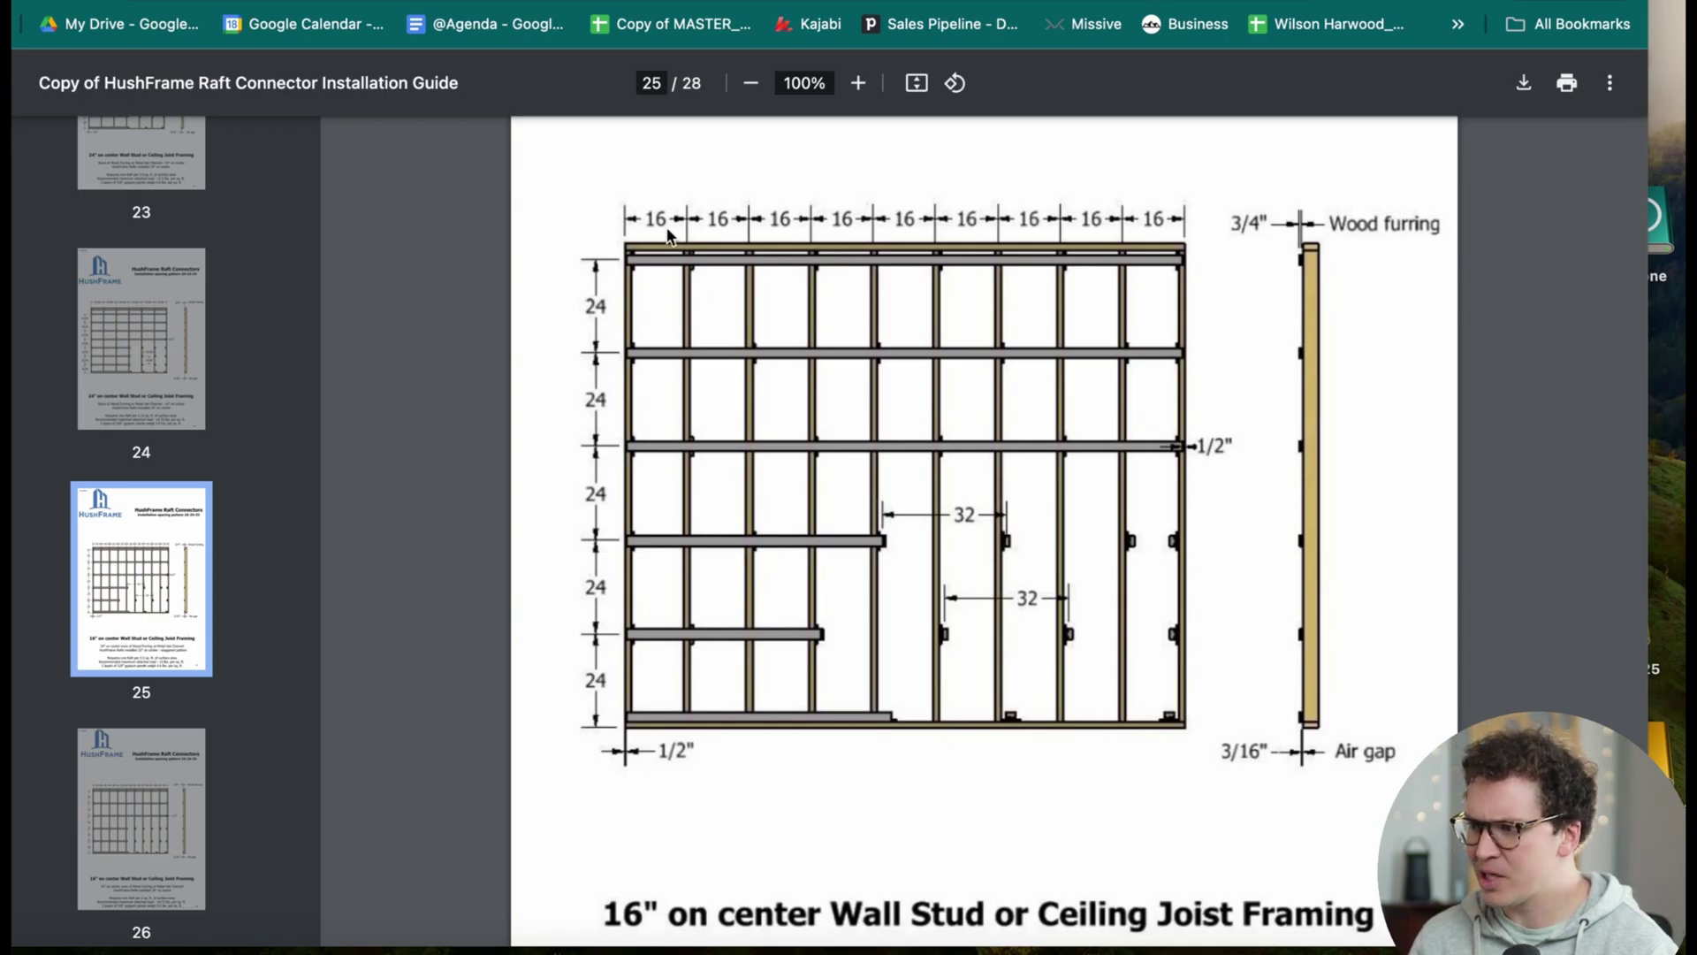
{"action": "scroll", "coordinate": [654, 321], "scroll_direction": "down", "scroll_amount": 1}
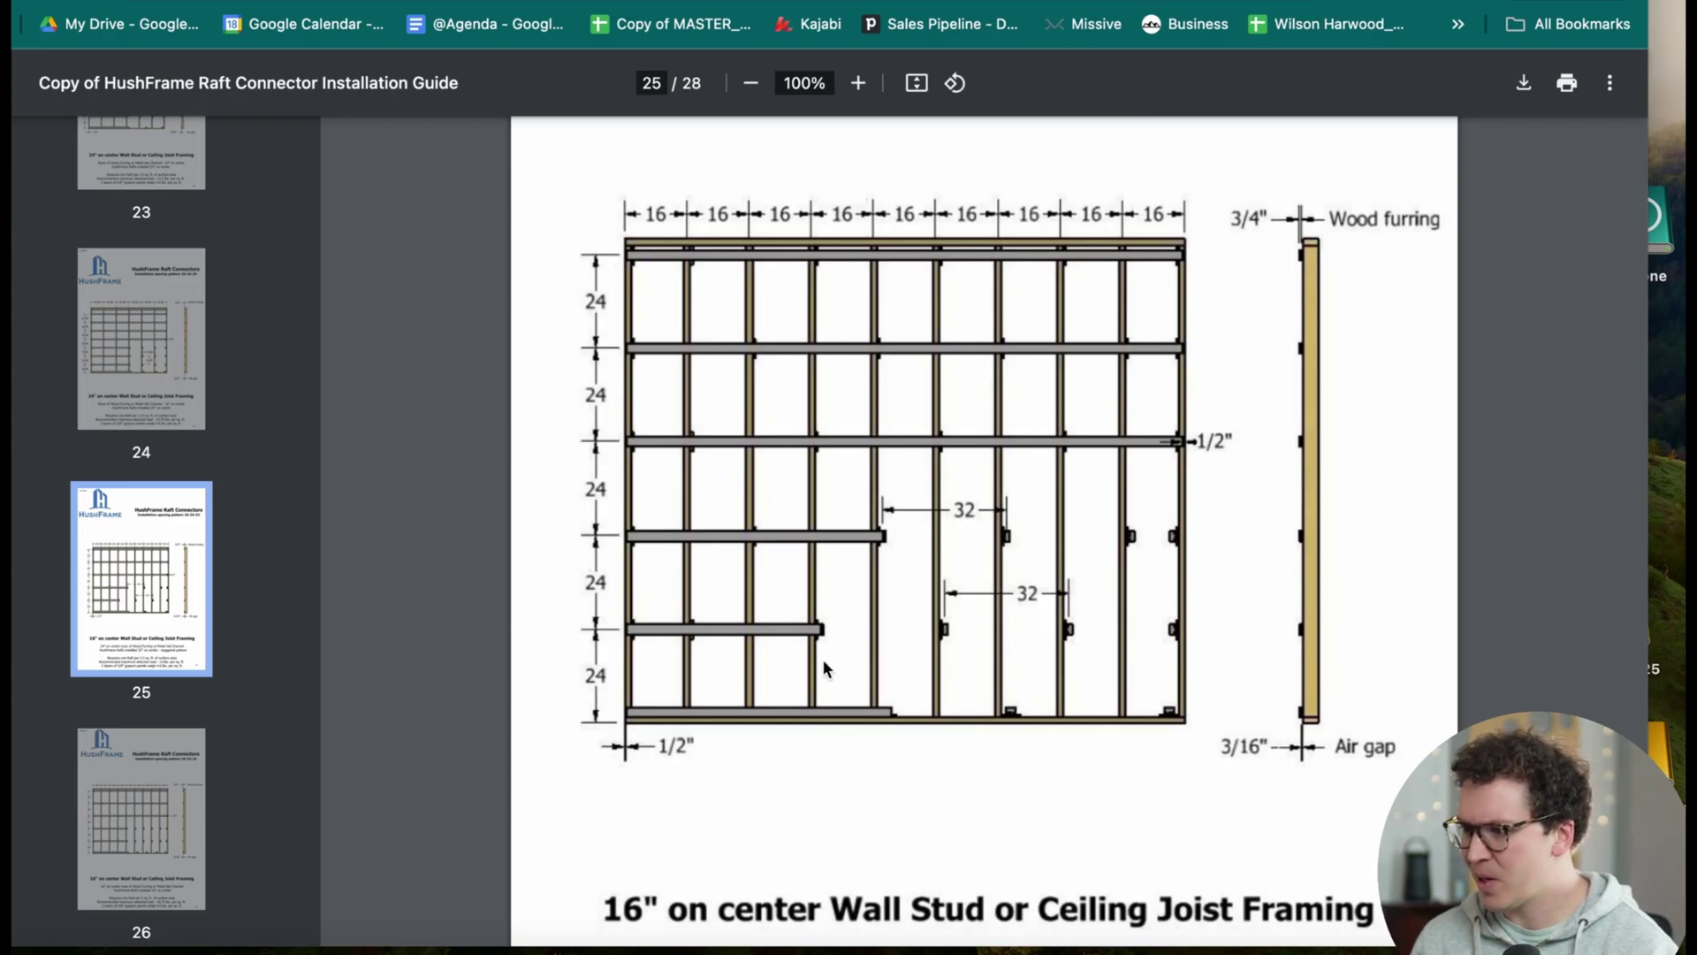
{"action": "scroll", "coordinate": [800, 661], "scroll_direction": "down", "scroll_amount": 5}
{"action": "scroll", "coordinate": [801, 637], "scroll_direction": "down", "scroll_amount": 3}
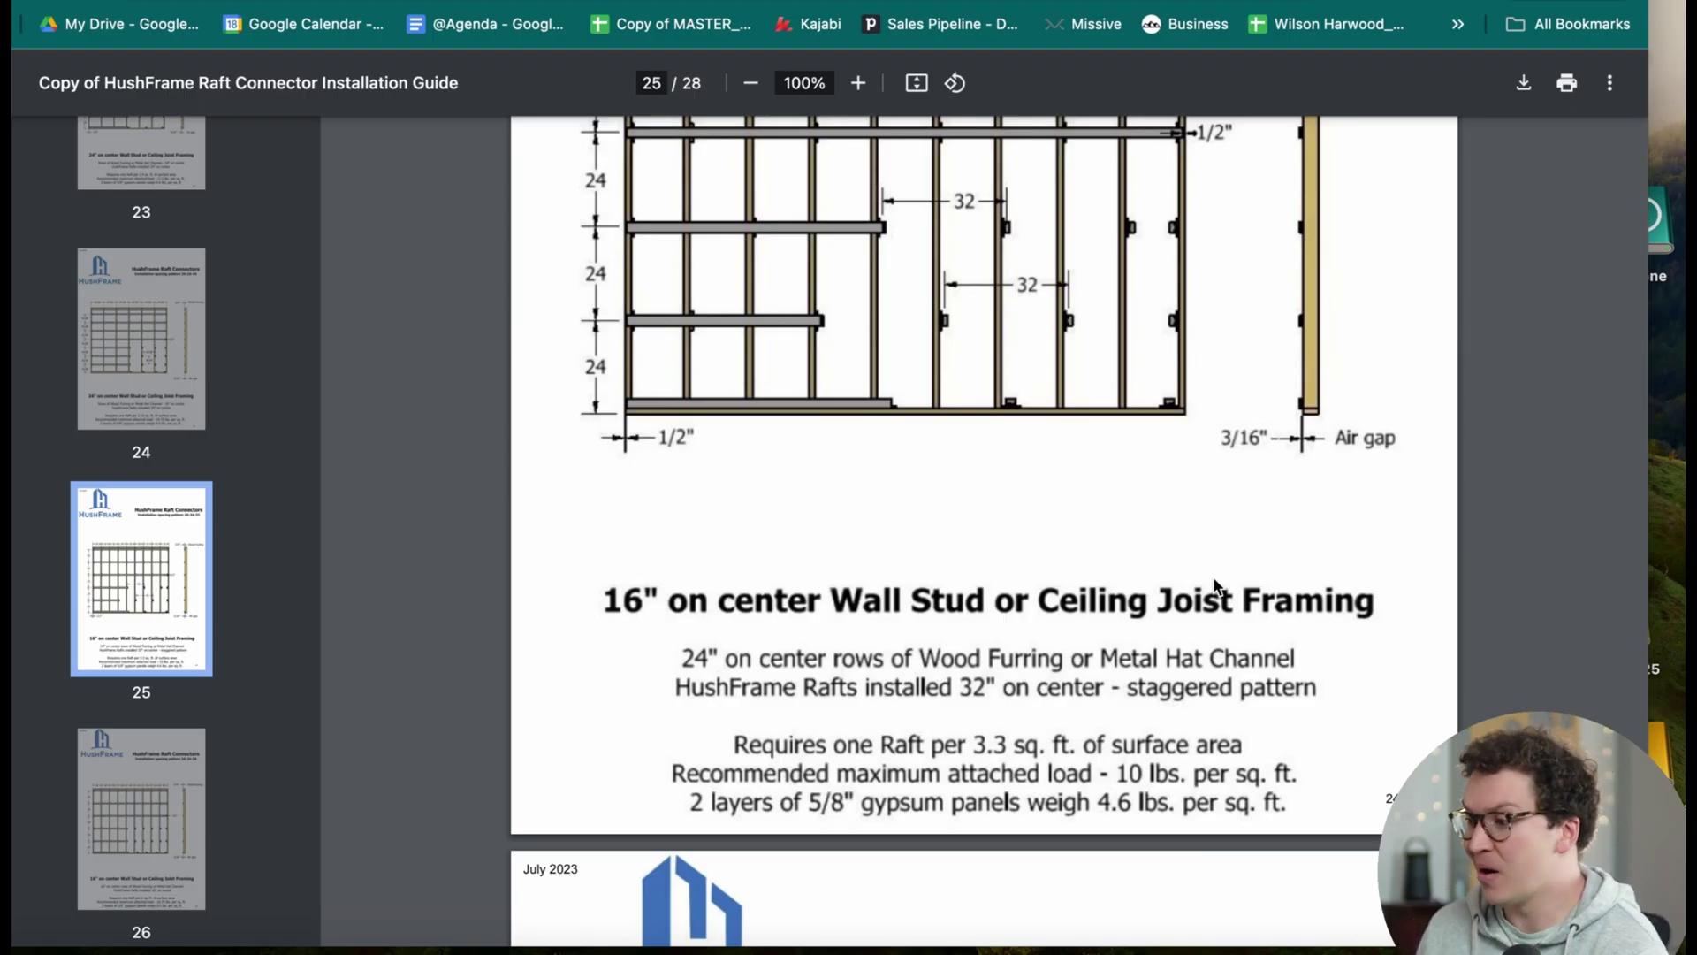
{"action": "scroll", "coordinate": [876, 238], "scroll_direction": "up", "scroll_amount": 5}
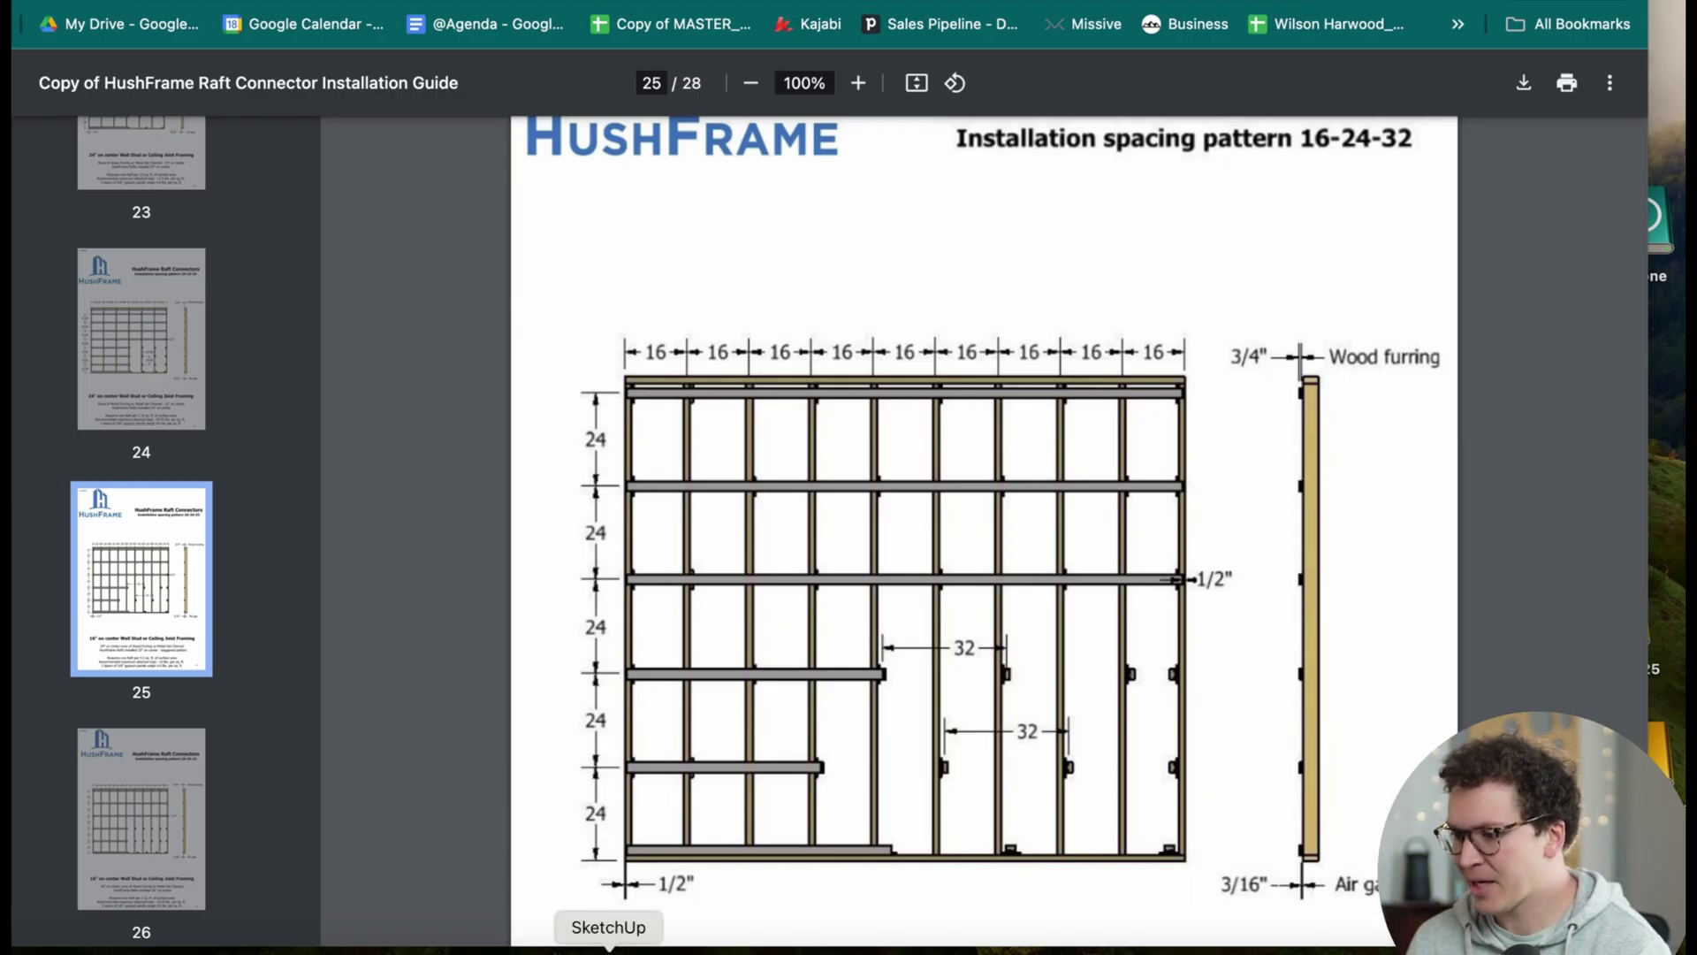
Step: Switch back to SketchUp and examine the staggered raft and furring layout between the ceiling joists
{"action": "left_click", "coordinate": [609, 949]}
{"action": "scroll", "coordinate": [796, 531], "scroll_direction": "up", "scroll_amount": 3}
{"action": "scroll", "coordinate": [782, 619], "scroll_direction": "down", "scroll_amount": 5}
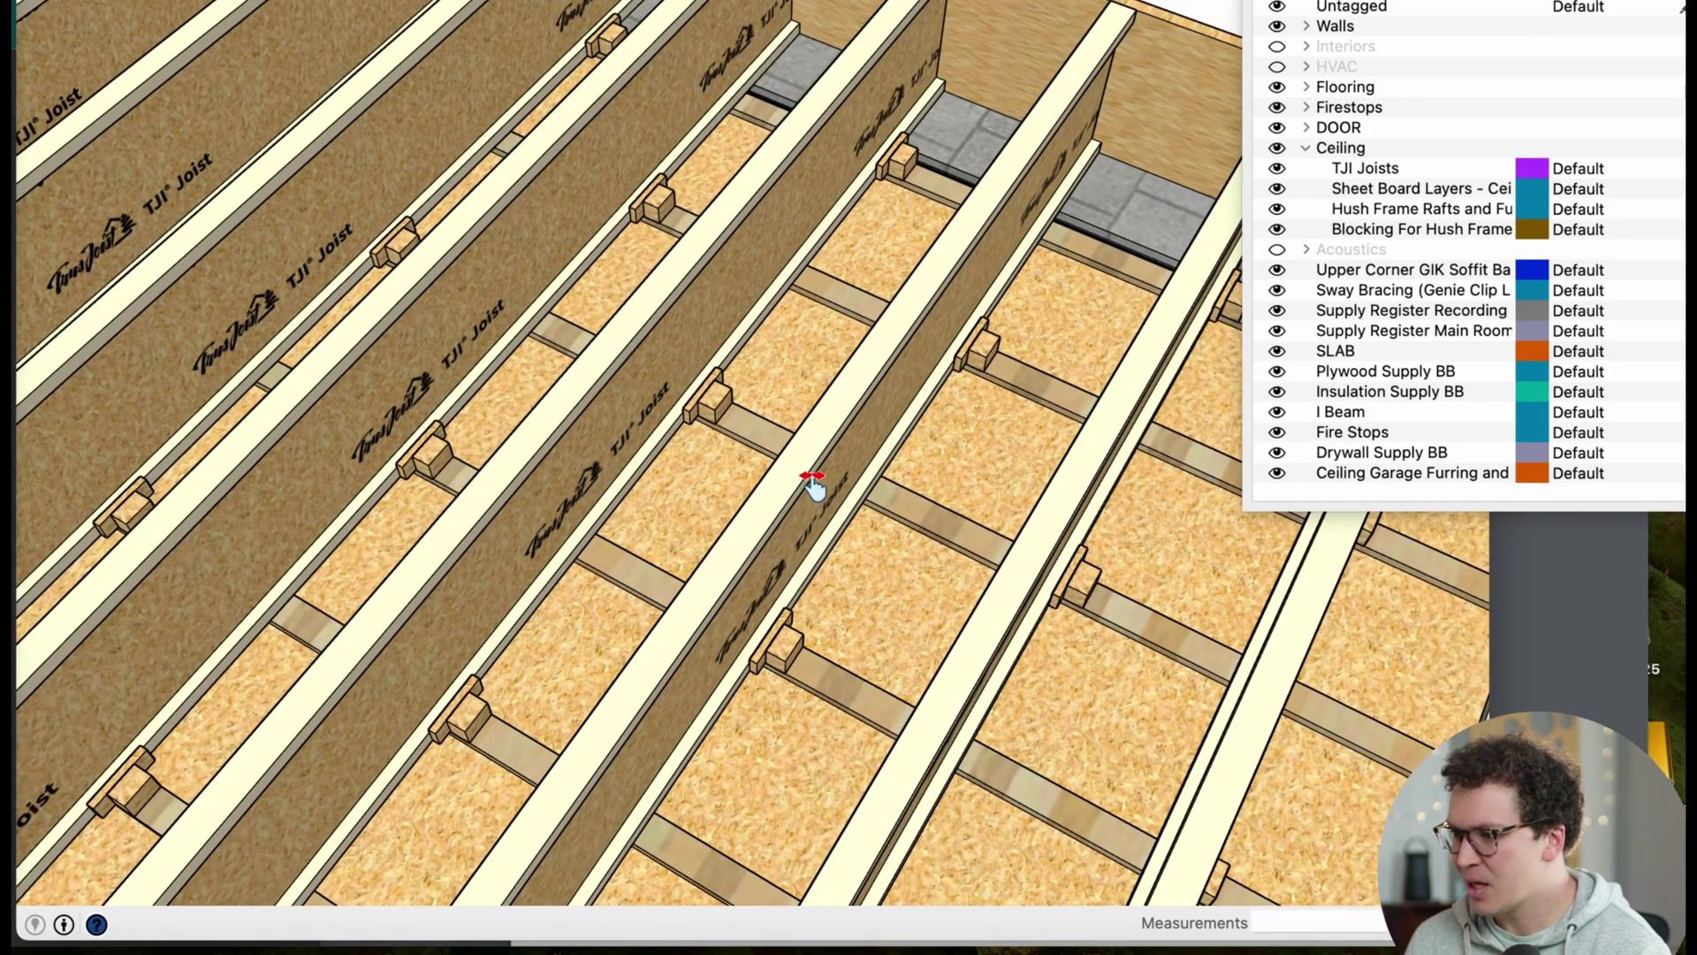
{"action": "scroll", "coordinate": [860, 553], "scroll_direction": "up", "scroll_amount": 5}
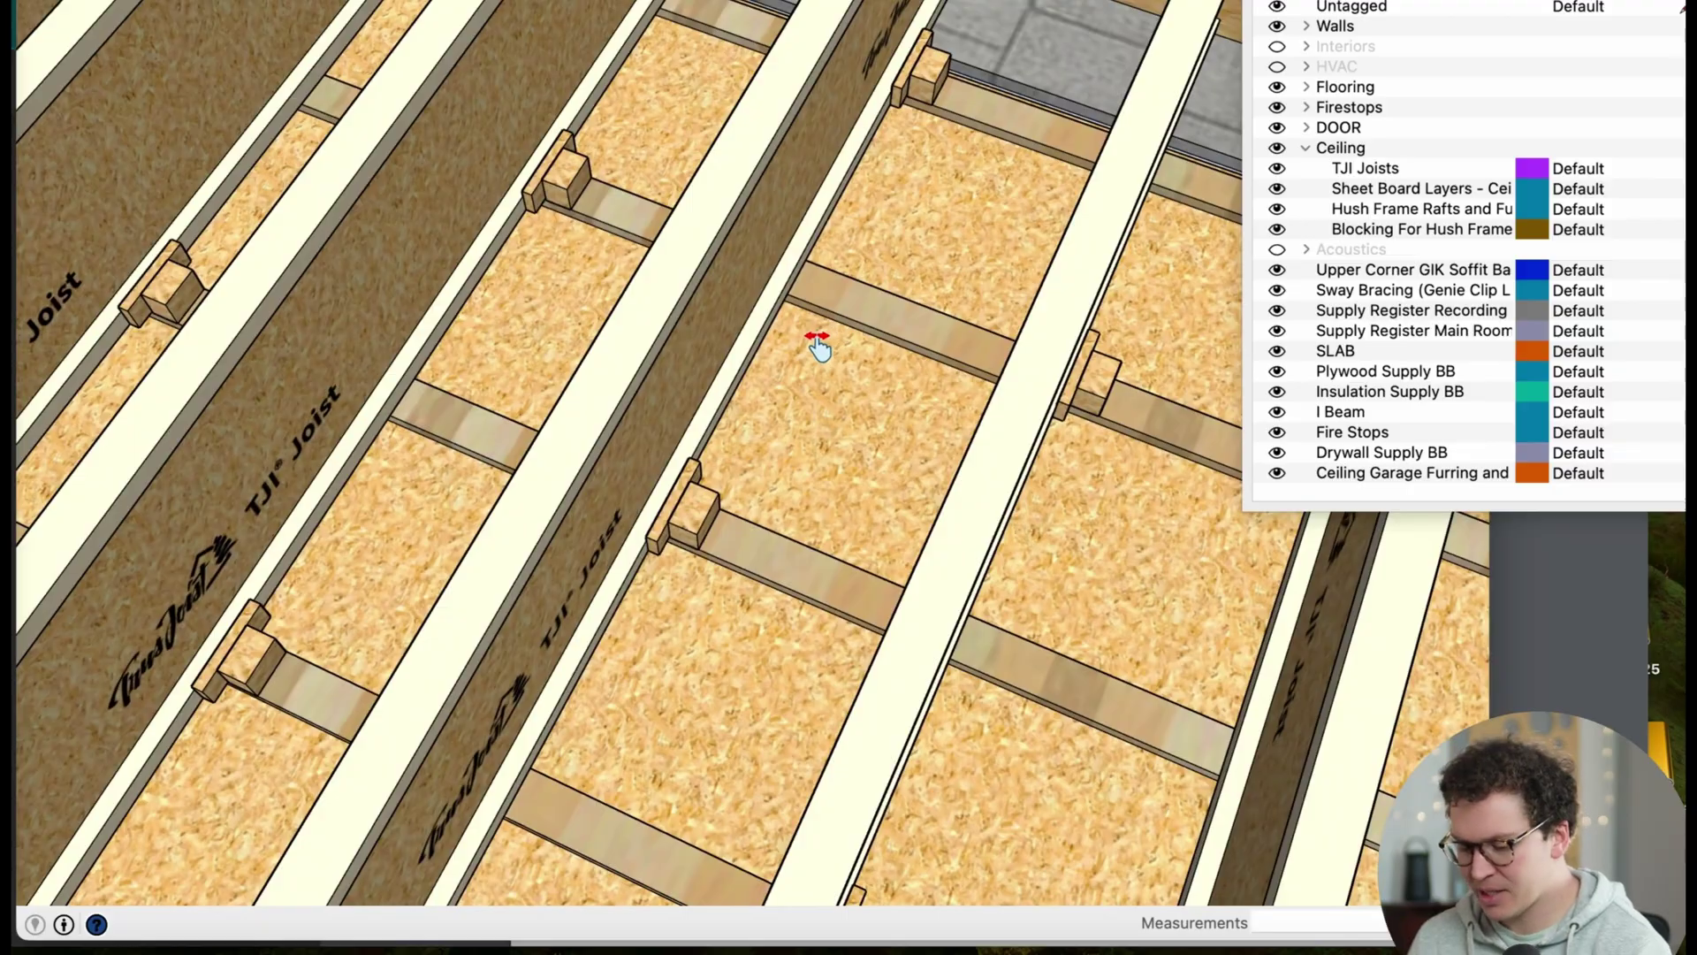
{"action": "mouse_move", "coordinate": [819, 341]}
{"action": "middle_mouse_down"}
{"action": "mouse_move", "coordinate": [883, 333]}
{"action": "mouse_move", "coordinate": [864, 391]}
{"action": "middle_mouse_up"}
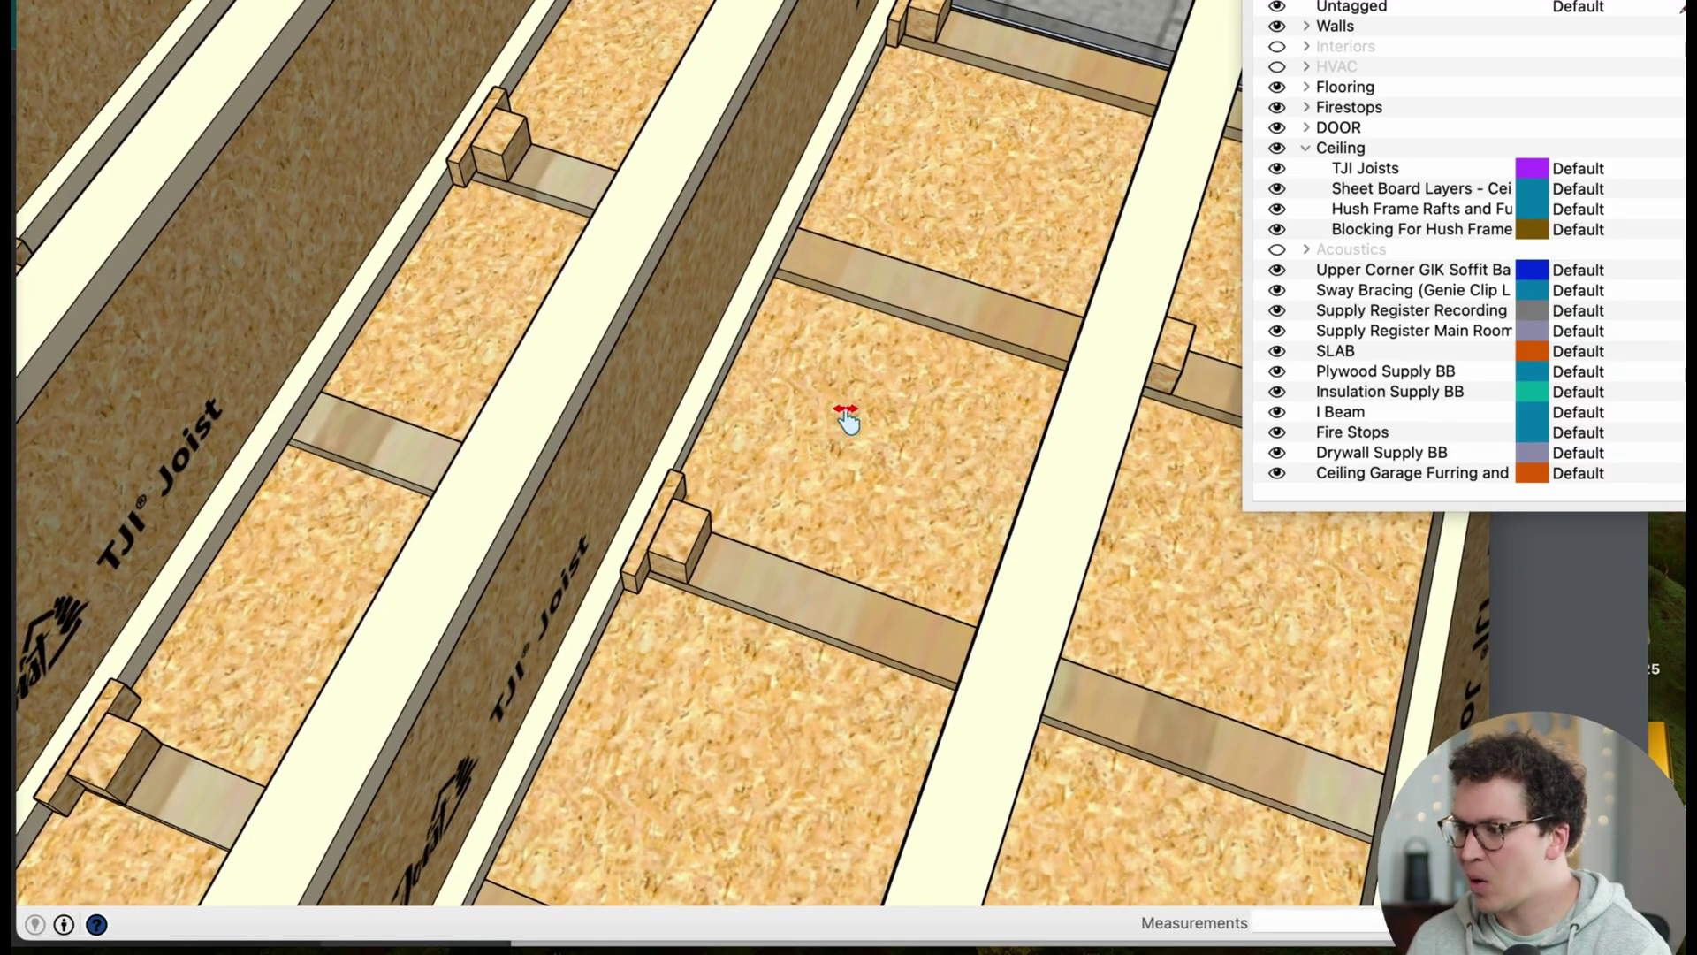
{"action": "scroll", "coordinate": [840, 448], "scroll_direction": "down", "scroll_amount": 3}
{"action": "scroll", "coordinate": [853, 407], "scroll_direction": "down", "scroll_amount": 3}
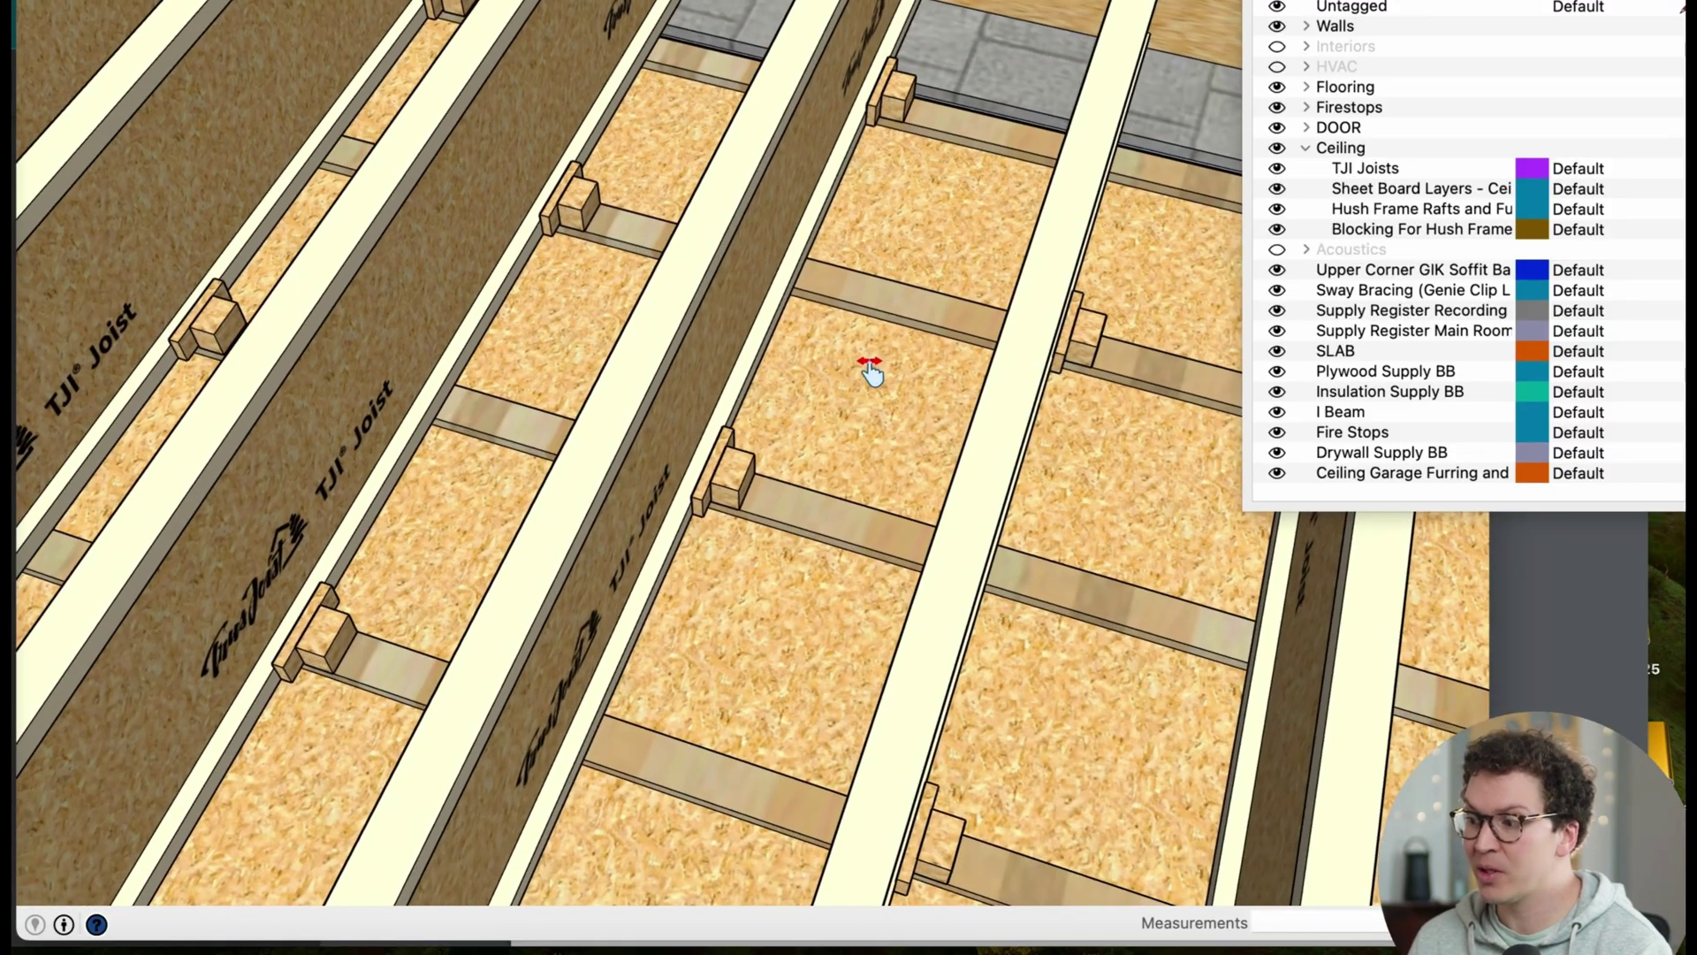
{"action": "scroll", "coordinate": [878, 362], "scroll_direction": "up", "scroll_amount": 3}
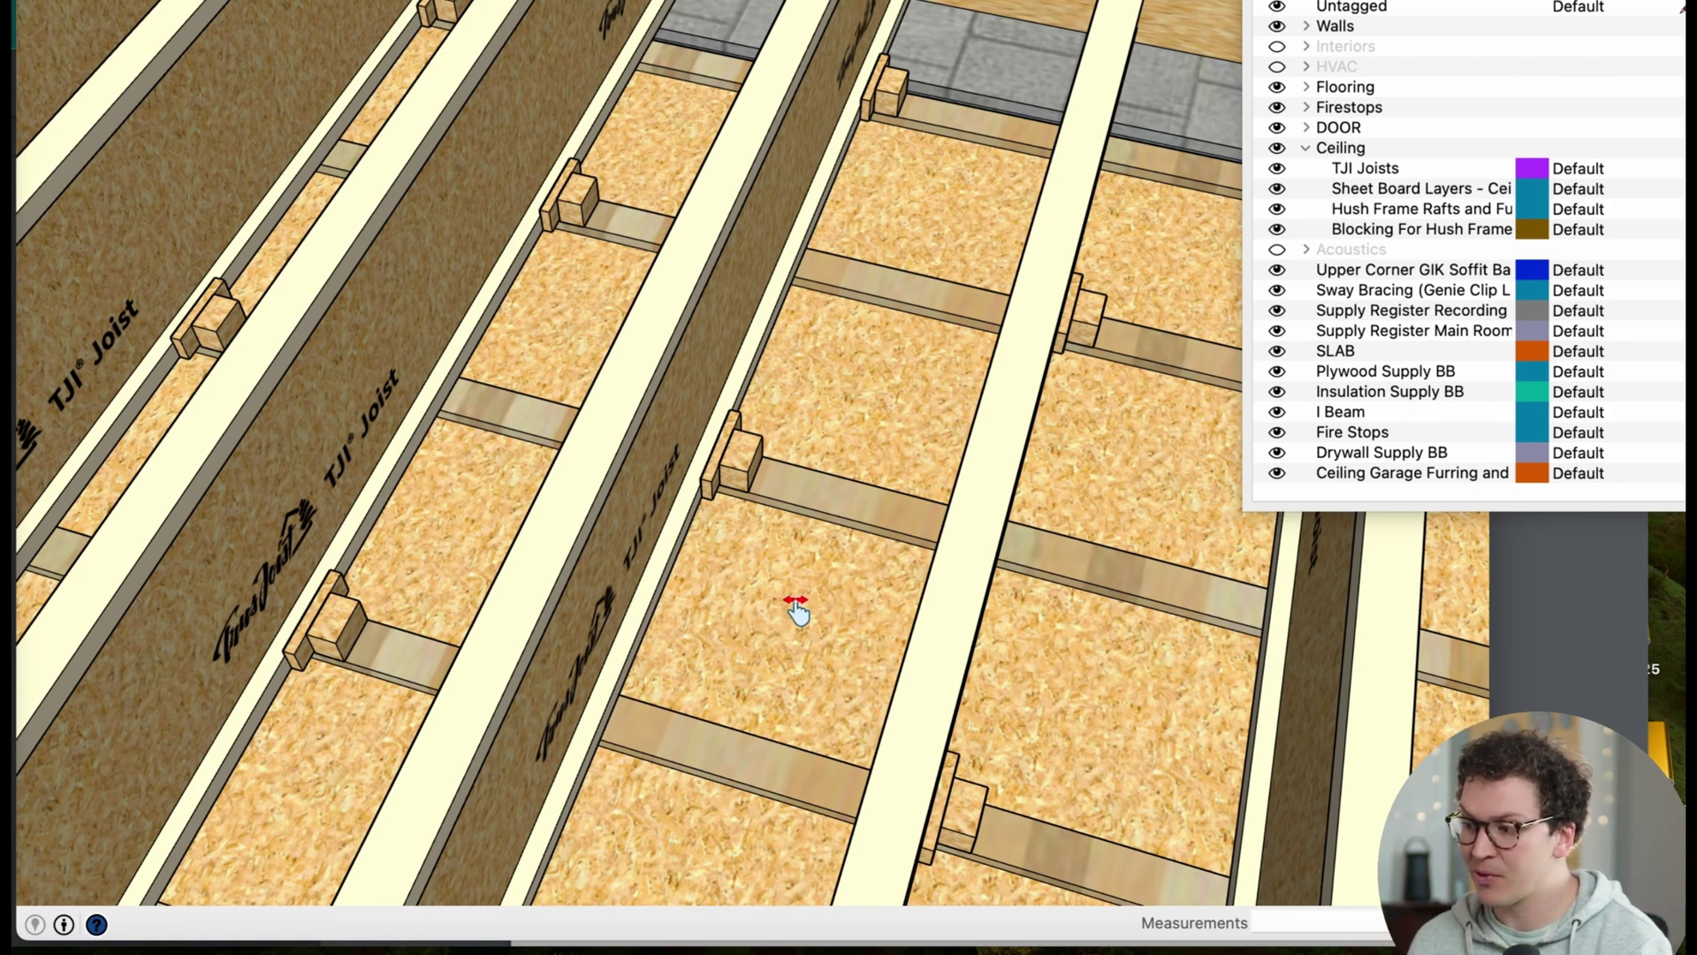
{"action": "scroll", "coordinate": [793, 605], "scroll_direction": "up", "scroll_amount": 2}
{"action": "mouse_move", "coordinate": [794, 605]}
{"action": "middle_mouse_down"}
{"action": "mouse_move", "coordinate": [834, 560]}
{"action": "mouse_move", "coordinate": [769, 598]}
{"action": "mouse_move", "coordinate": [697, 598]}
{"action": "mouse_move", "coordinate": [781, 535]}
{"action": "mouse_move", "coordinate": [777, 599]}
{"action": "middle_mouse_up"}
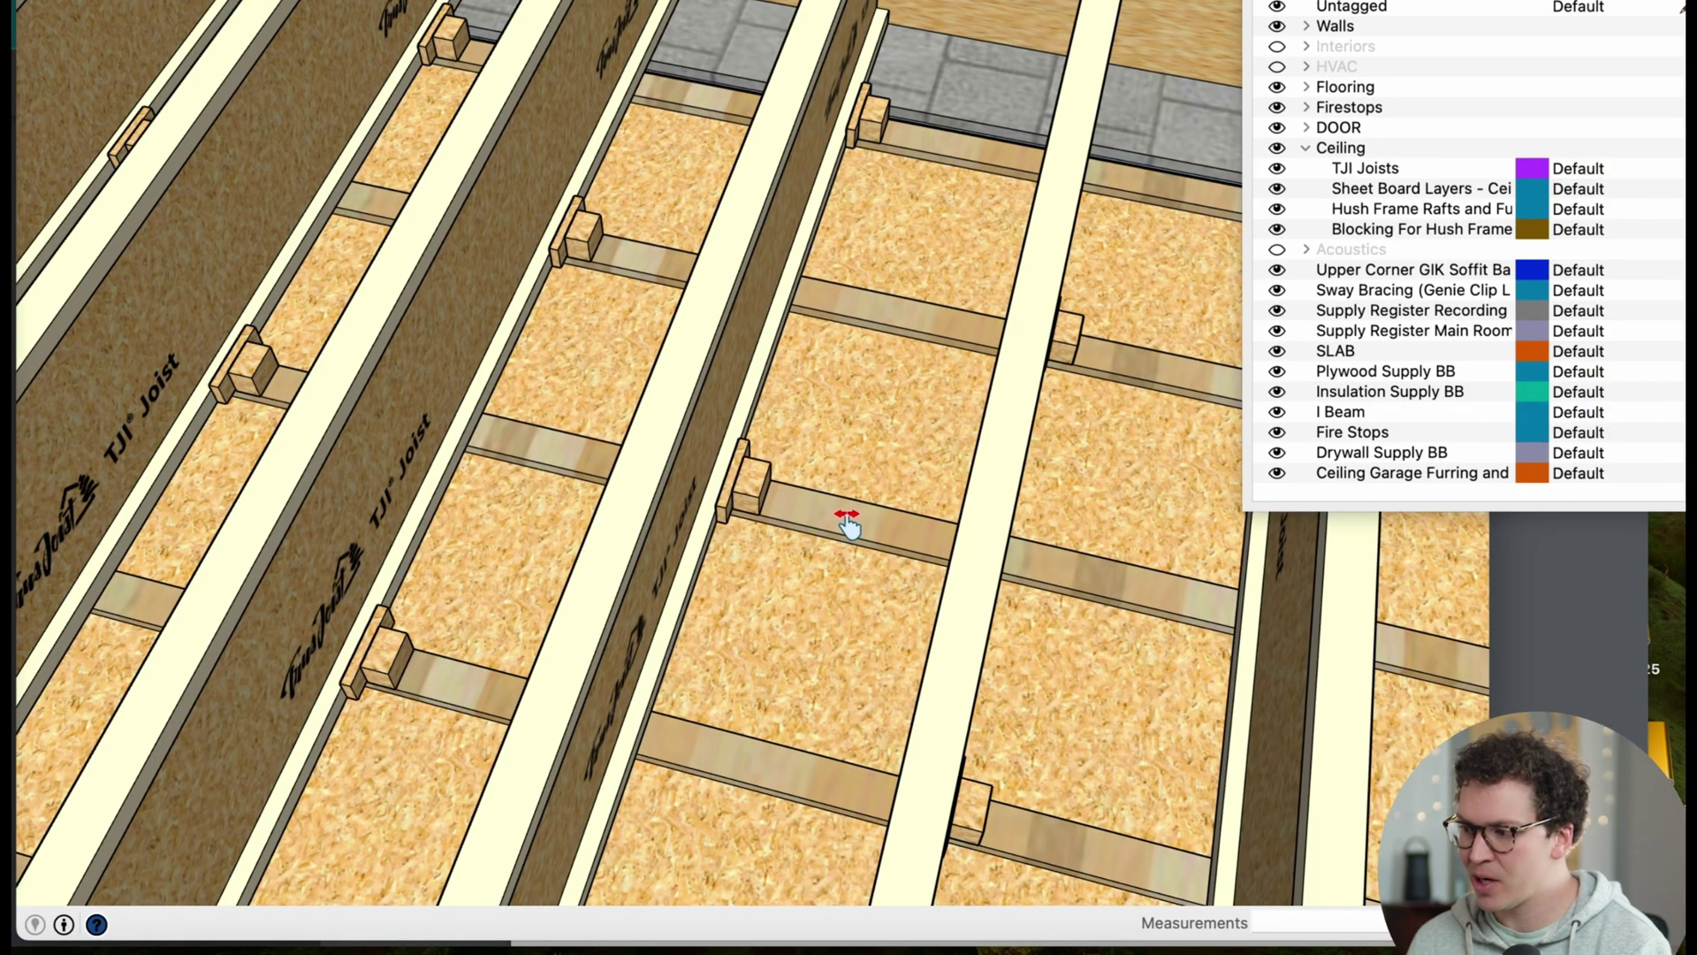
{"action": "middle_click_drag", "start_coordinate": [767, 699], "coordinate": [824, 582], "text": "shift"}
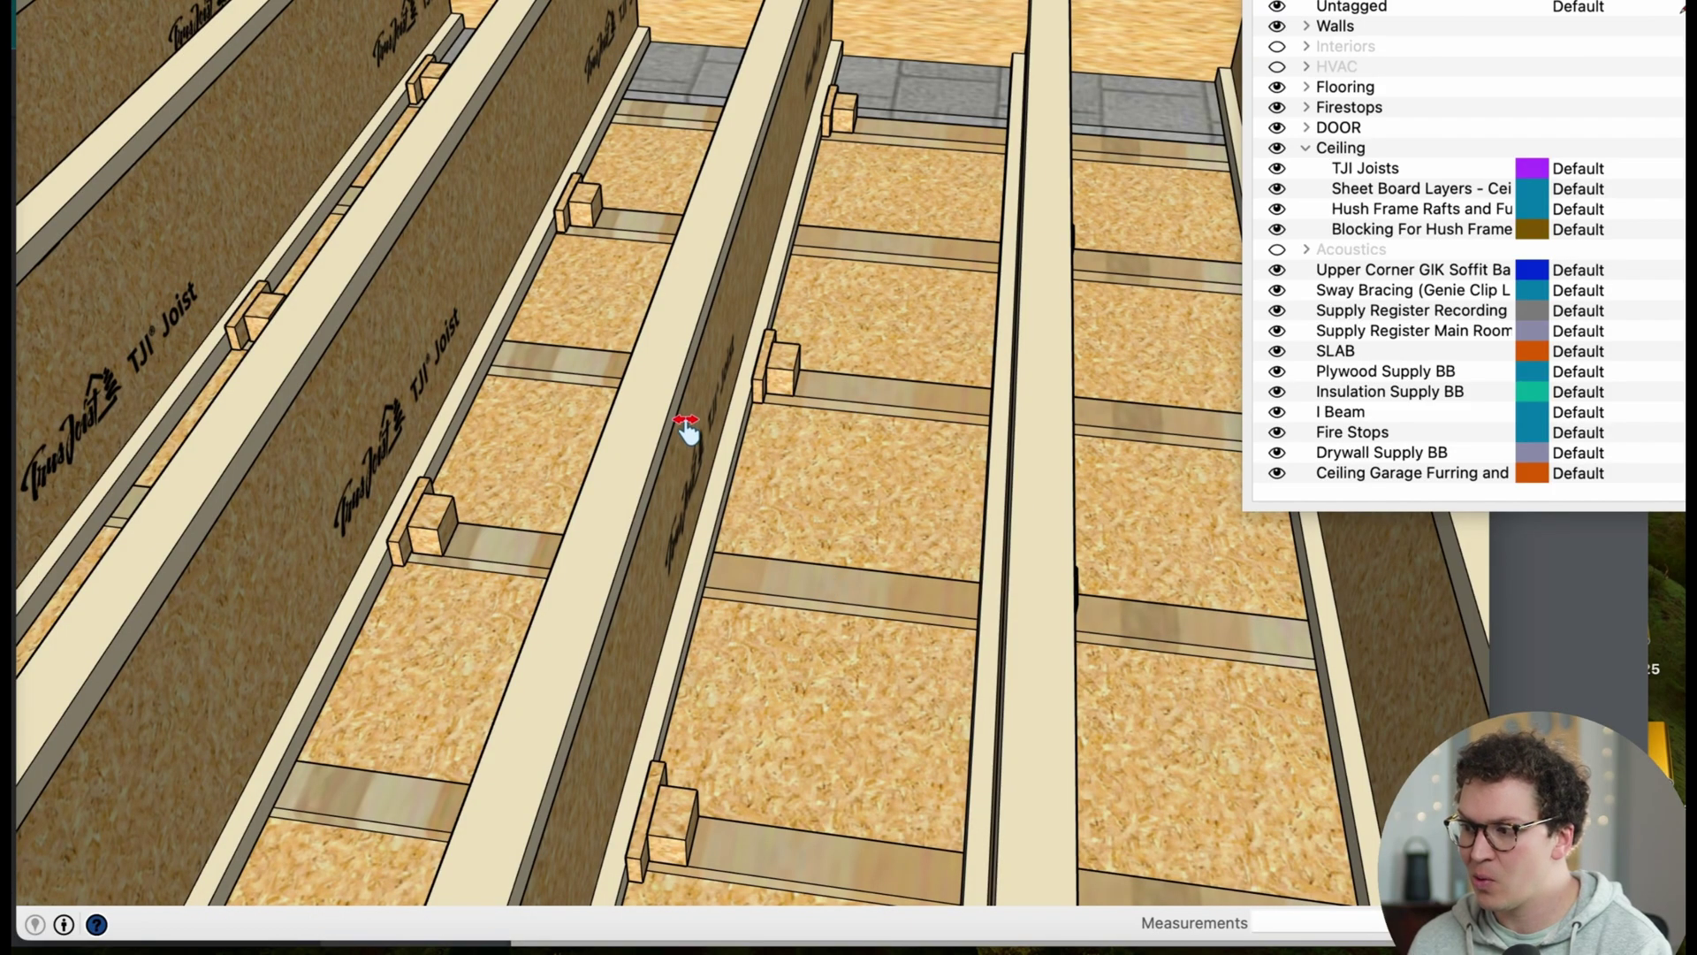
{"action": "middle_click_drag", "start_coordinate": [687, 424], "coordinate": [786, 596]}
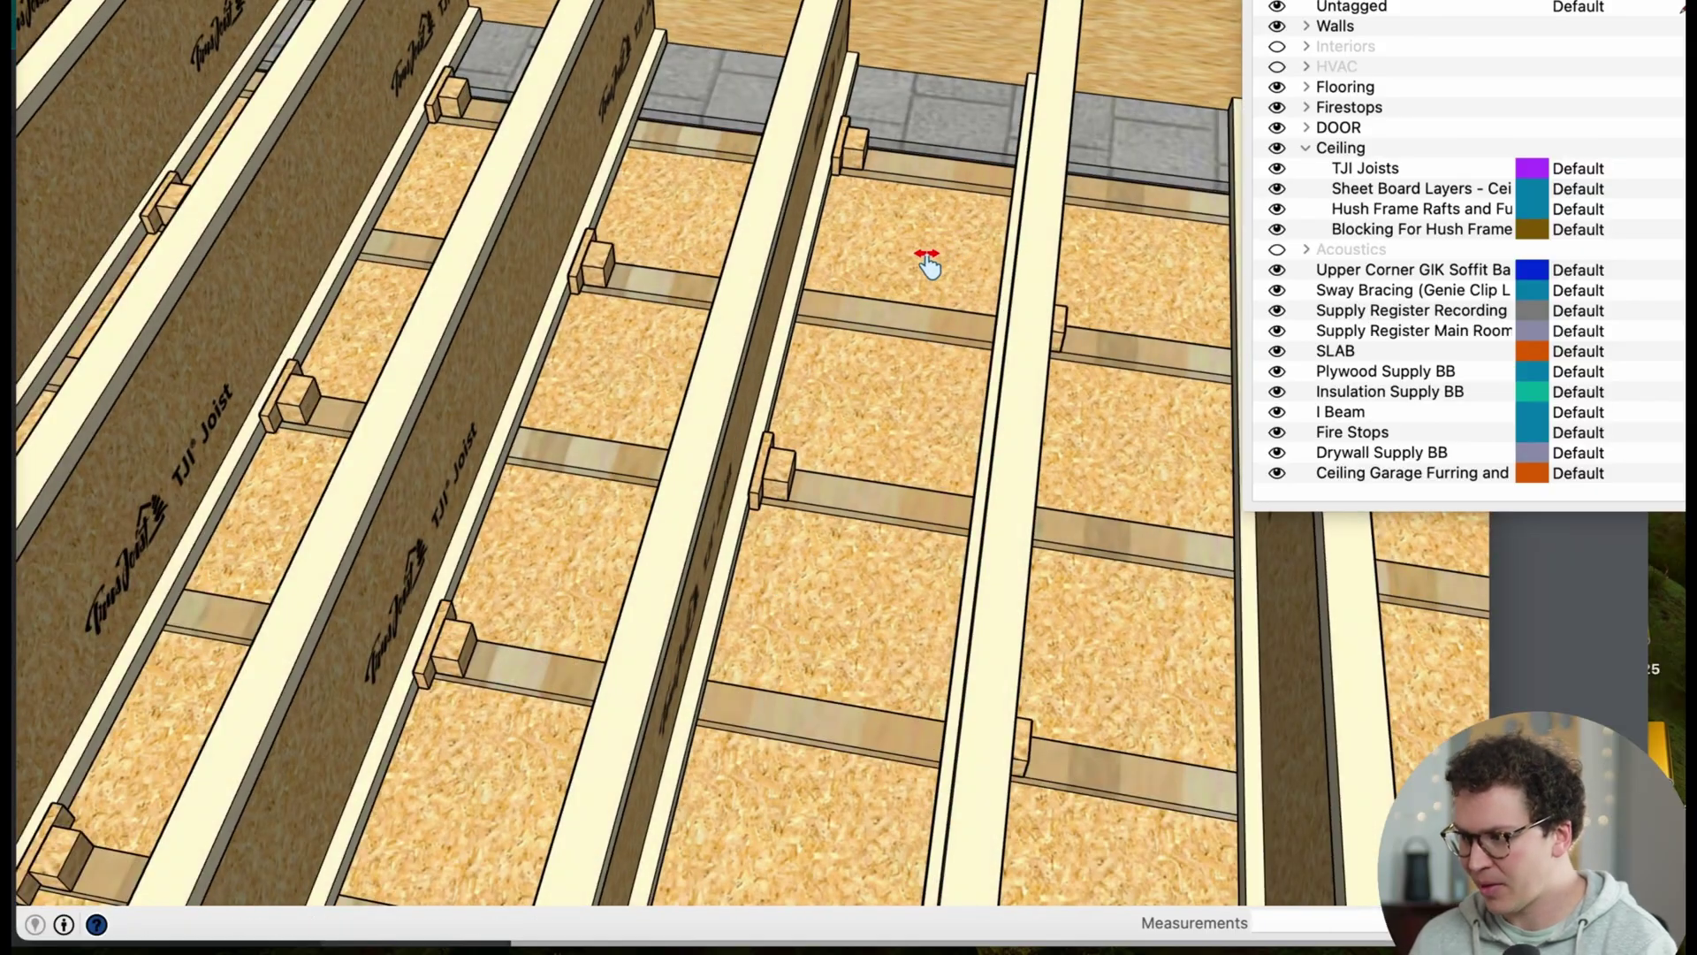
{"action": "middle_click_drag", "start_coordinate": [926, 263], "coordinate": [860, 465], "text": "shift"}
Step: Inspect the perimeter edge where the ceiling sheathing meets the wall, up close and across the whole corner
{"action": "scroll", "coordinate": [822, 473], "scroll_direction": "up", "scroll_amount": 5}
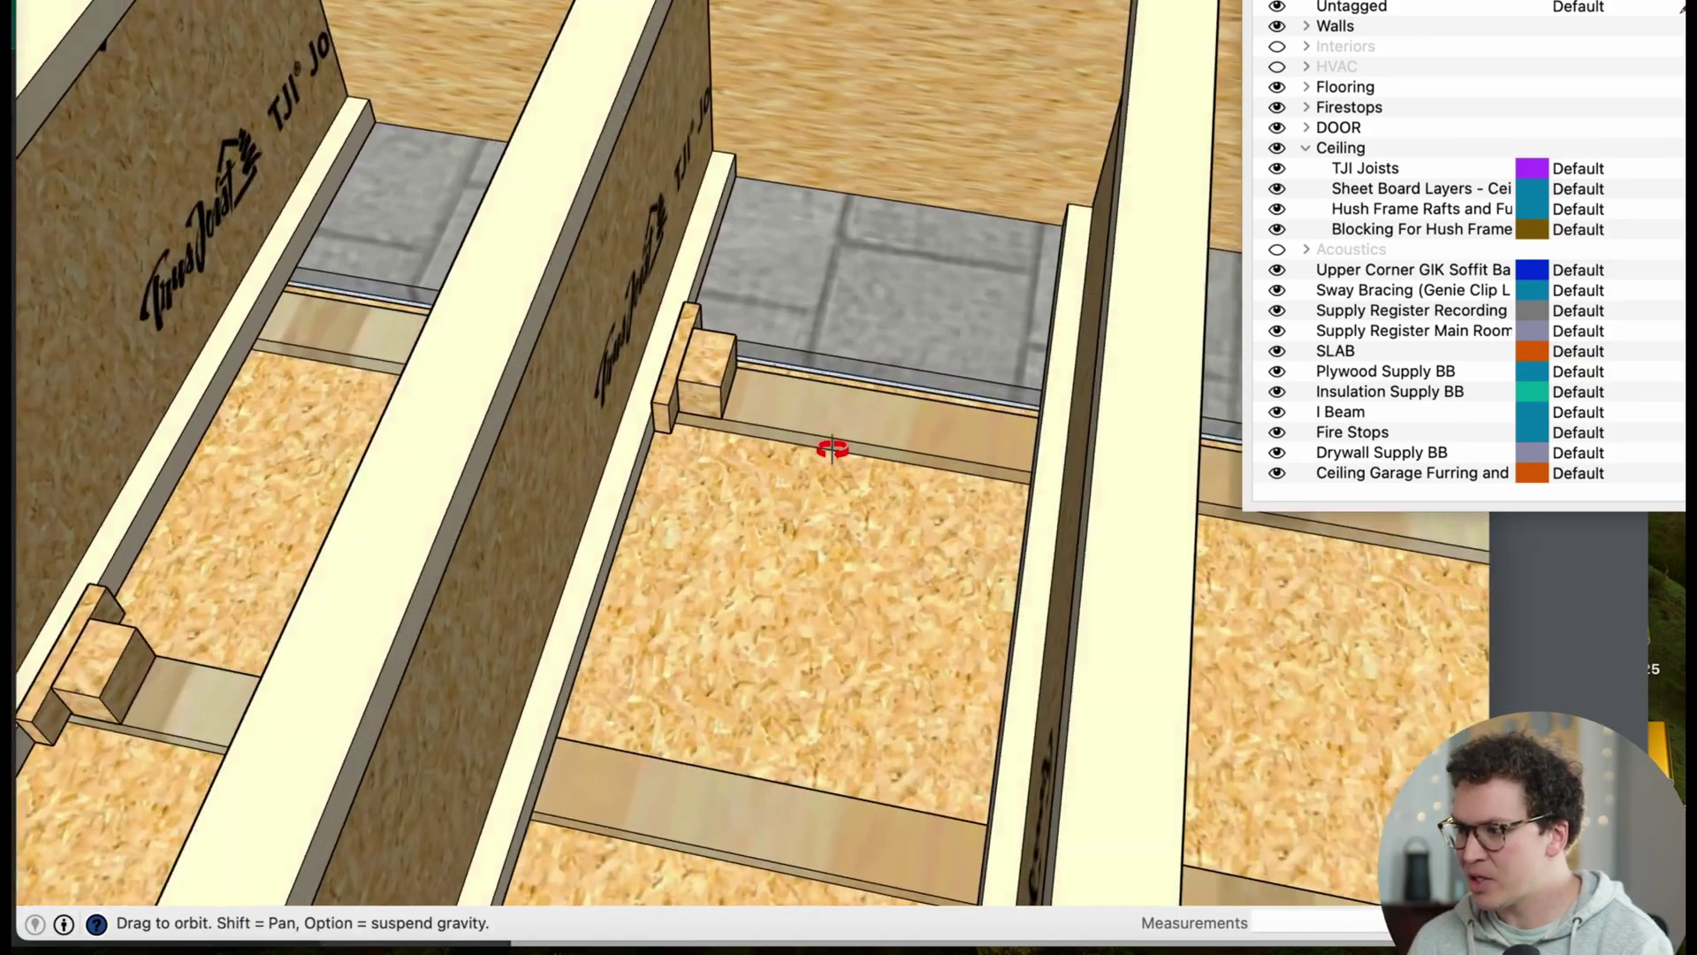
{"action": "scroll", "coordinate": [822, 473], "scroll_direction": "up", "scroll_amount": 10}
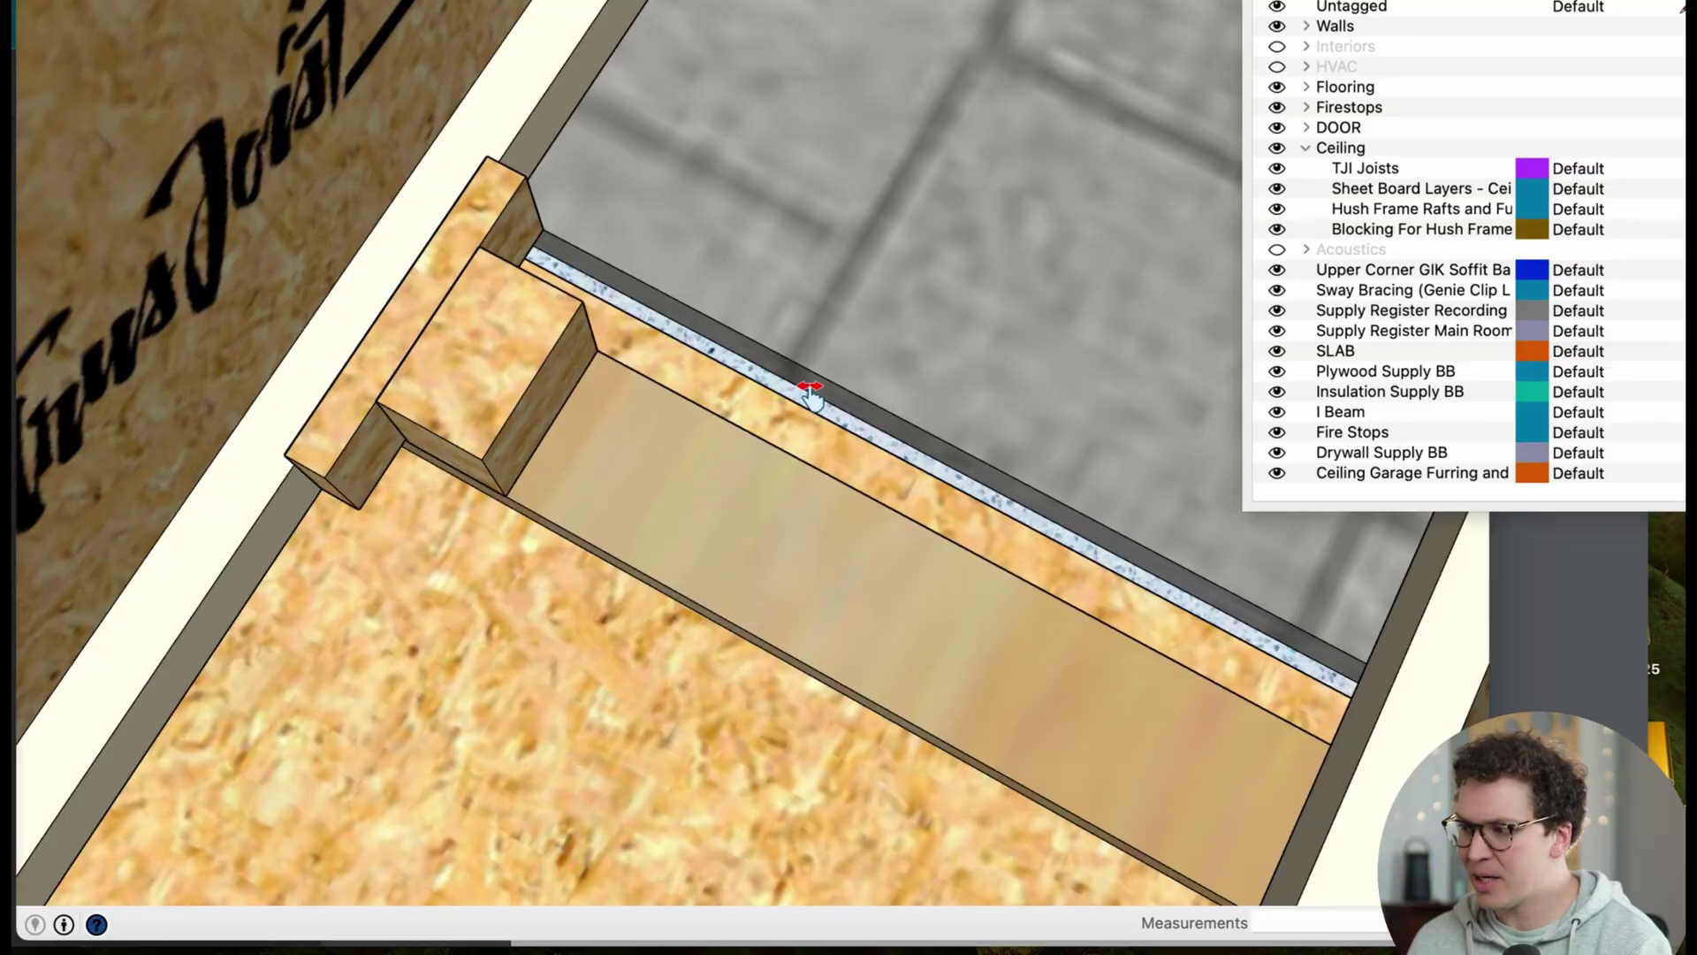
{"action": "scroll", "coordinate": [810, 395], "scroll_direction": "down", "scroll_amount": 10}
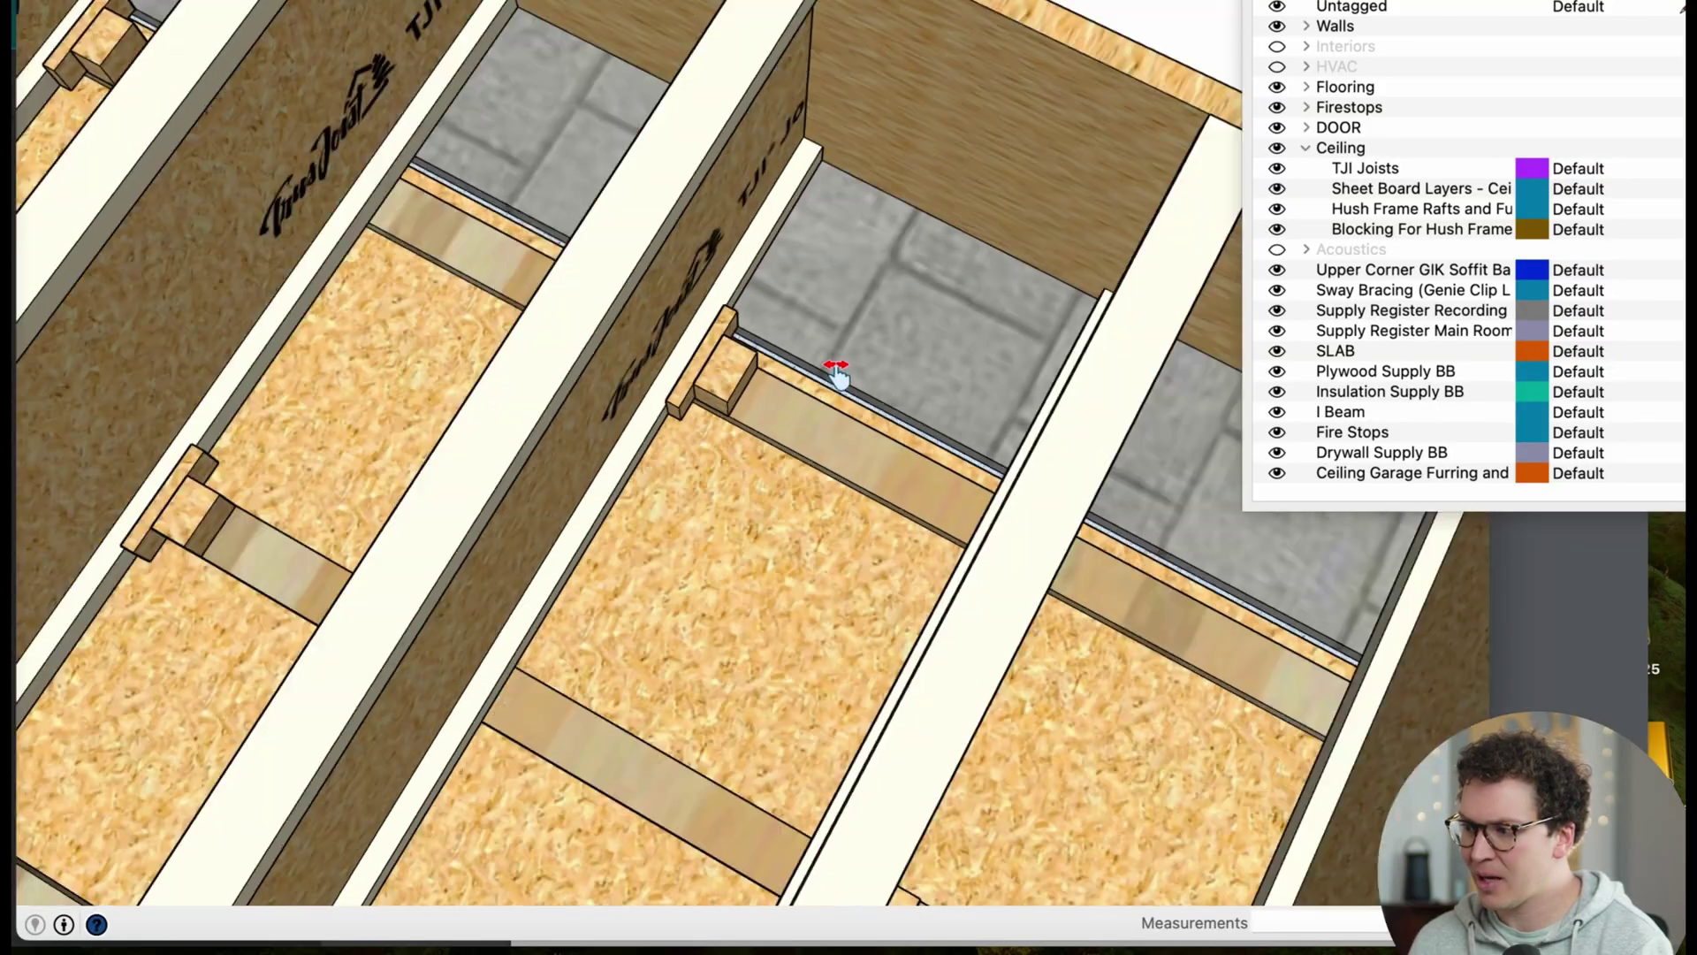
{"action": "scroll", "coordinate": [887, 324], "scroll_direction": "down", "scroll_amount": 10}
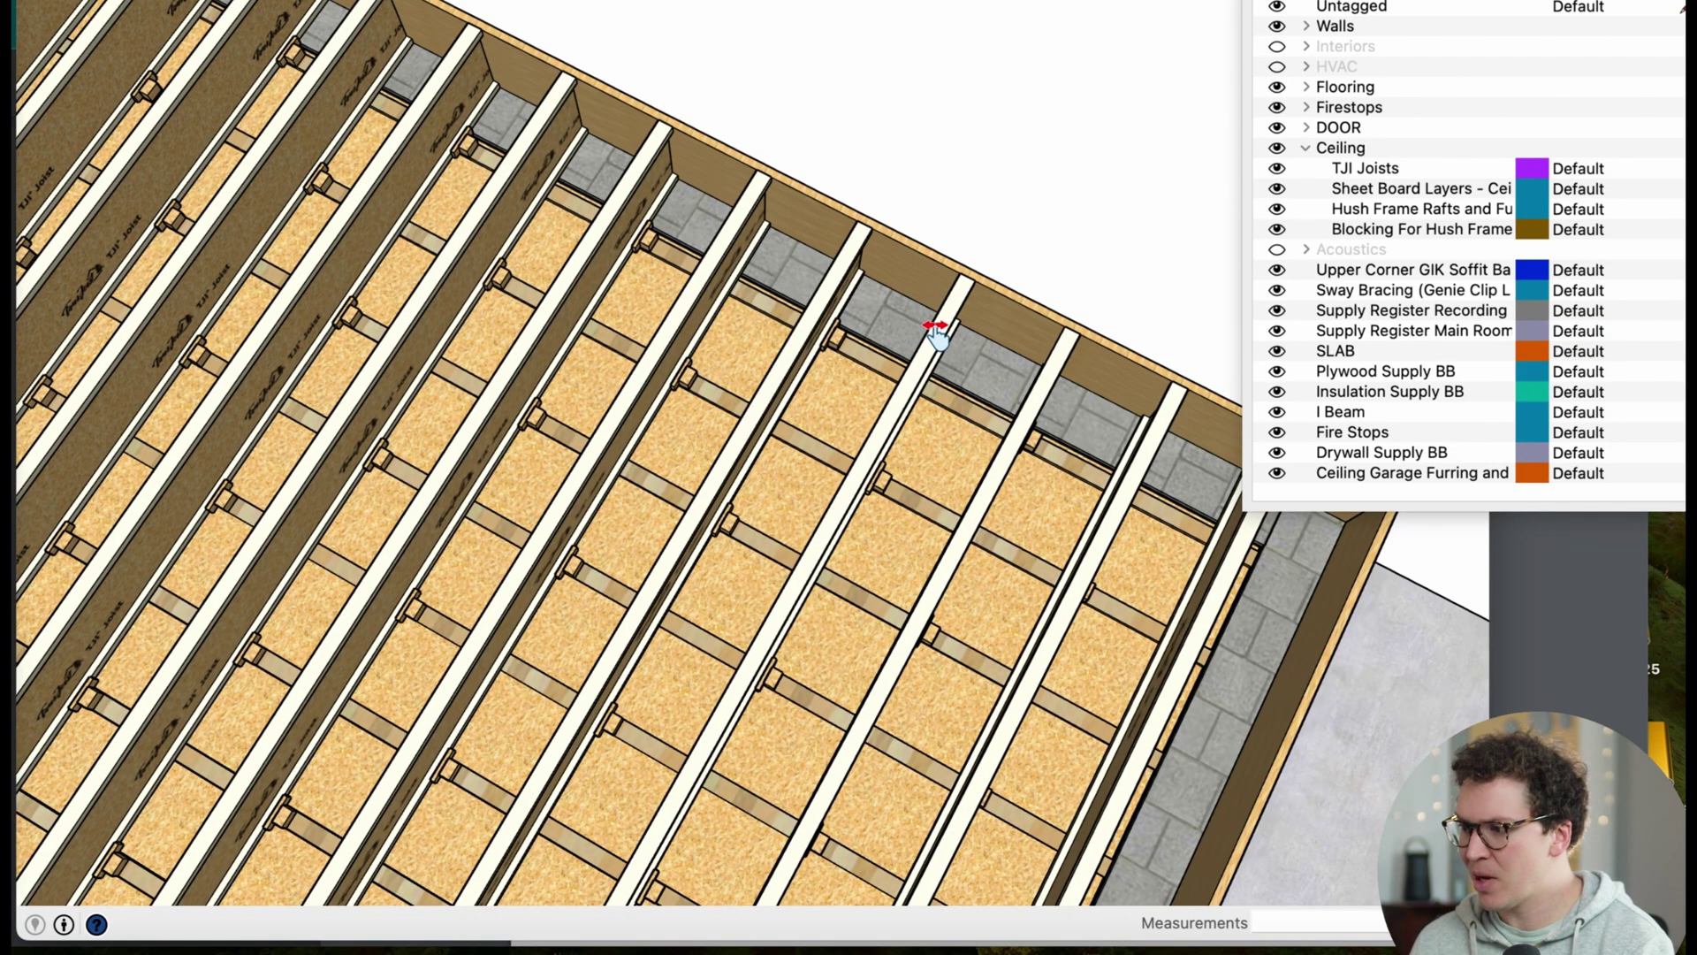
Step: Measure the width of the narrow speckled strip along the ceiling sheathing's edge with the Tape Measure
{"action": "scroll", "coordinate": [885, 311], "scroll_direction": "up", "scroll_amount": 5}
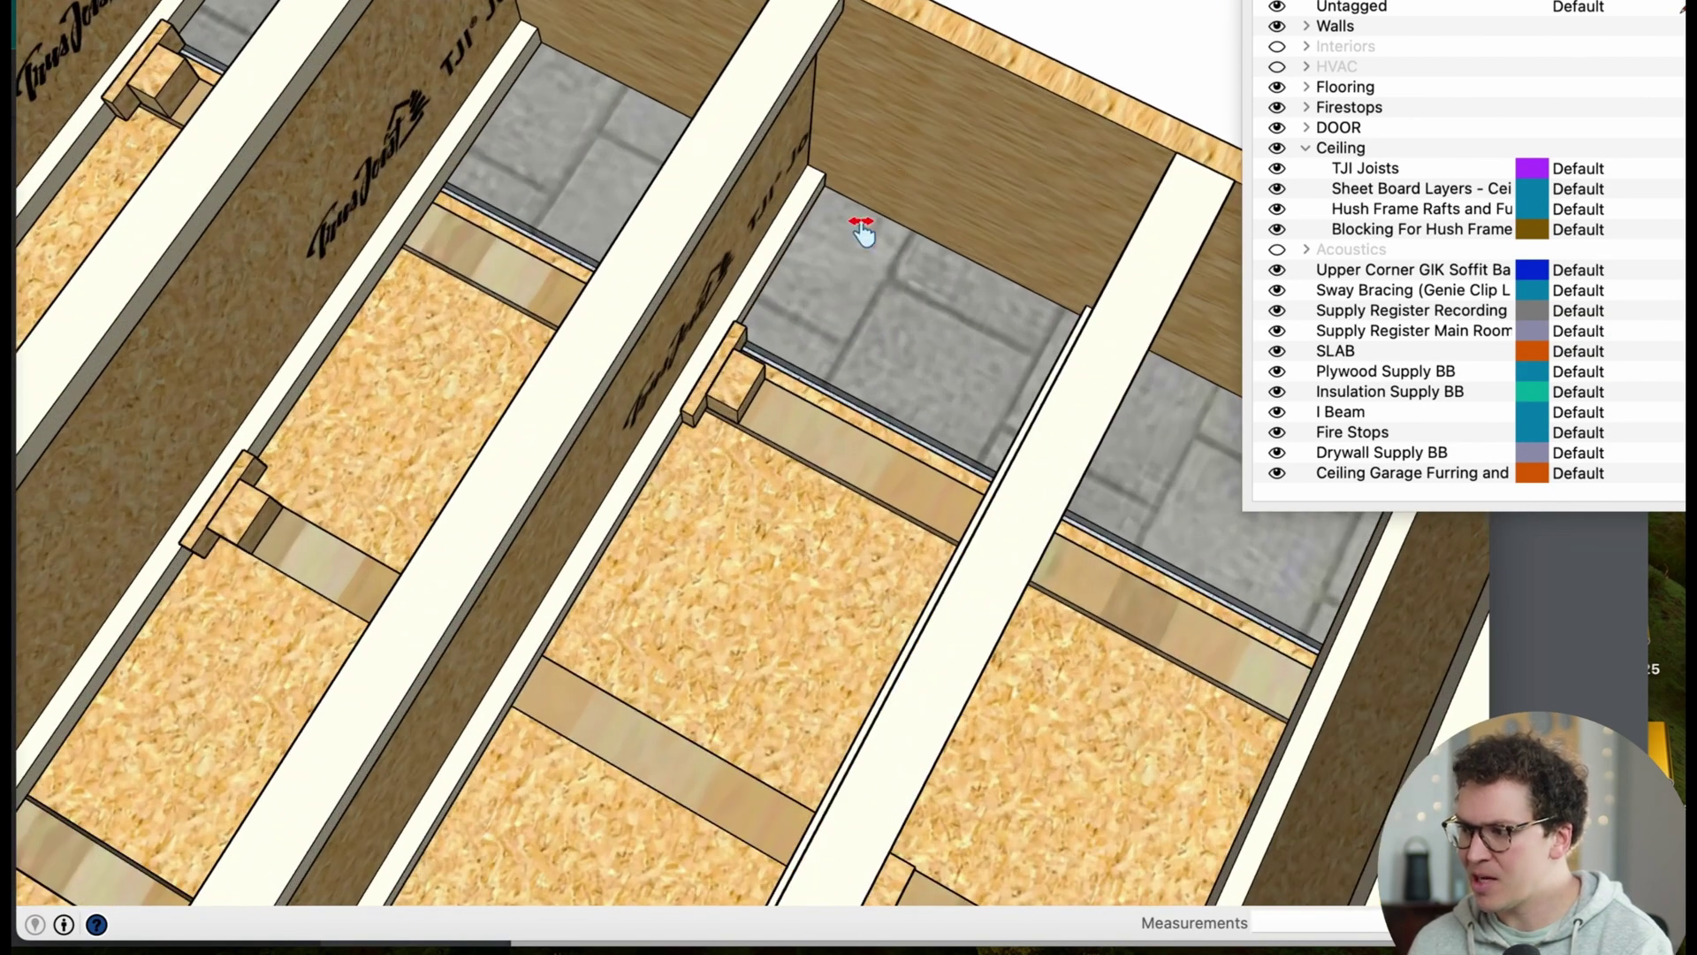
{"action": "scroll", "coordinate": [846, 270], "scroll_direction": "up", "scroll_amount": 8}
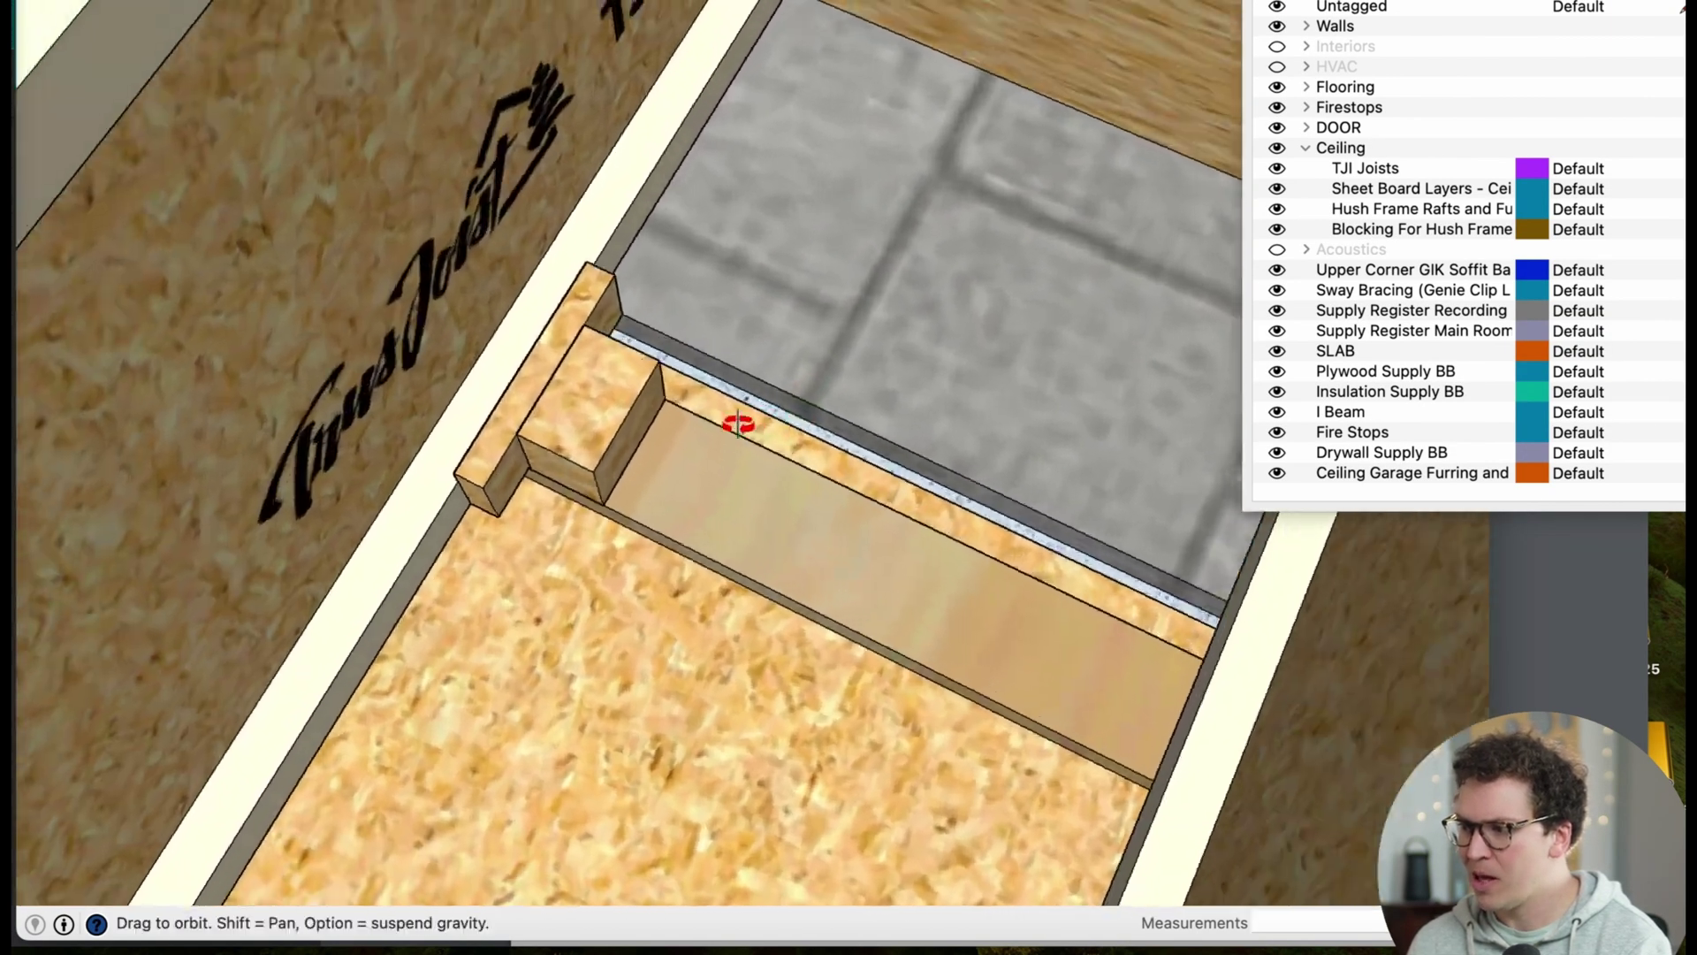
{"action": "scroll", "coordinate": [733, 427], "scroll_direction": "up", "scroll_amount": 10}
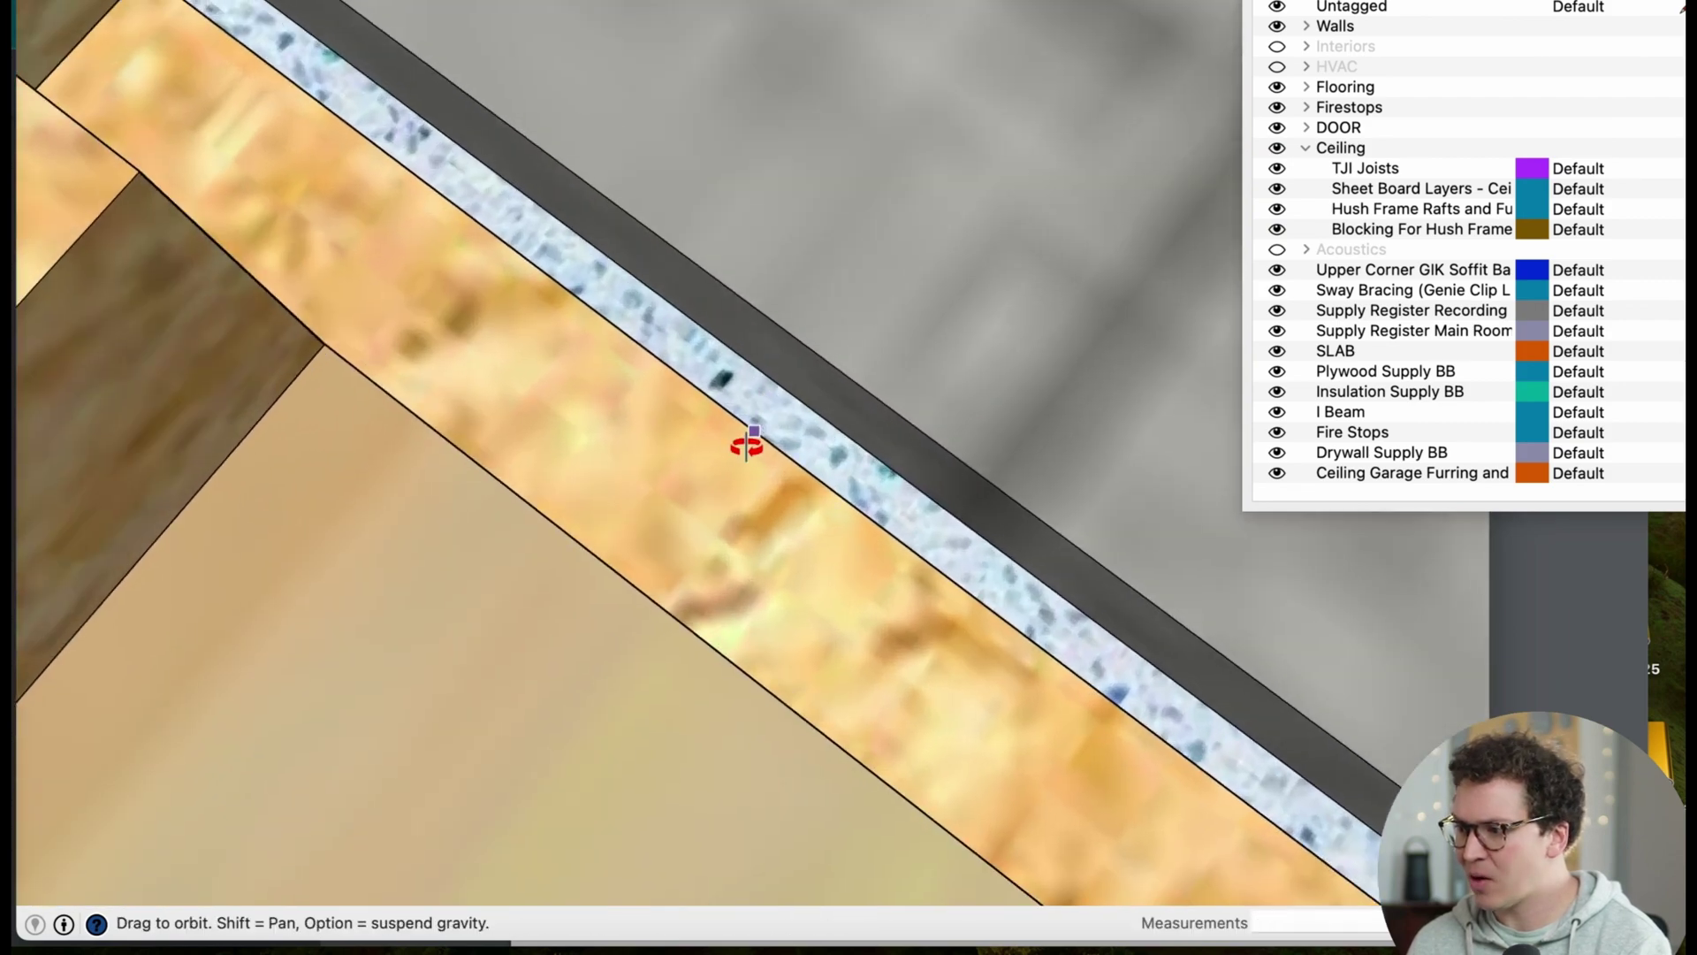
{"action": "scroll", "coordinate": [743, 442], "scroll_direction": "up", "scroll_amount": 8}
{"action": "key", "text": "t"}
{"action": "left_click", "coordinate": [742, 425]}
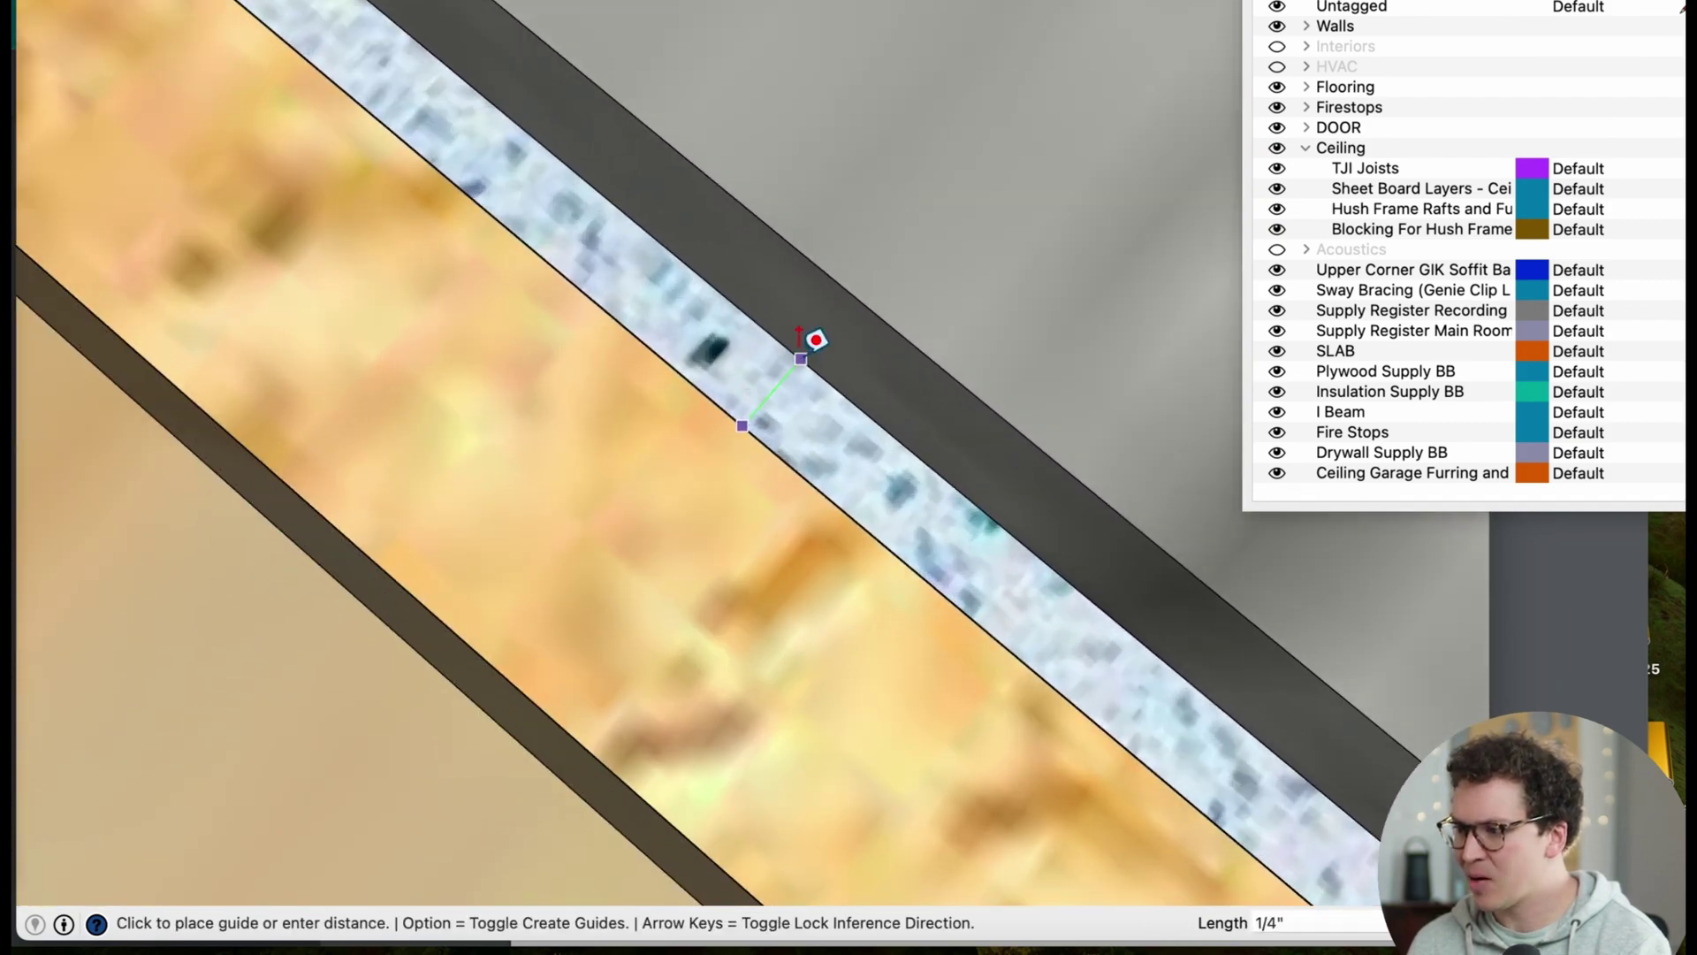
{"action": "key", "text": "space"}
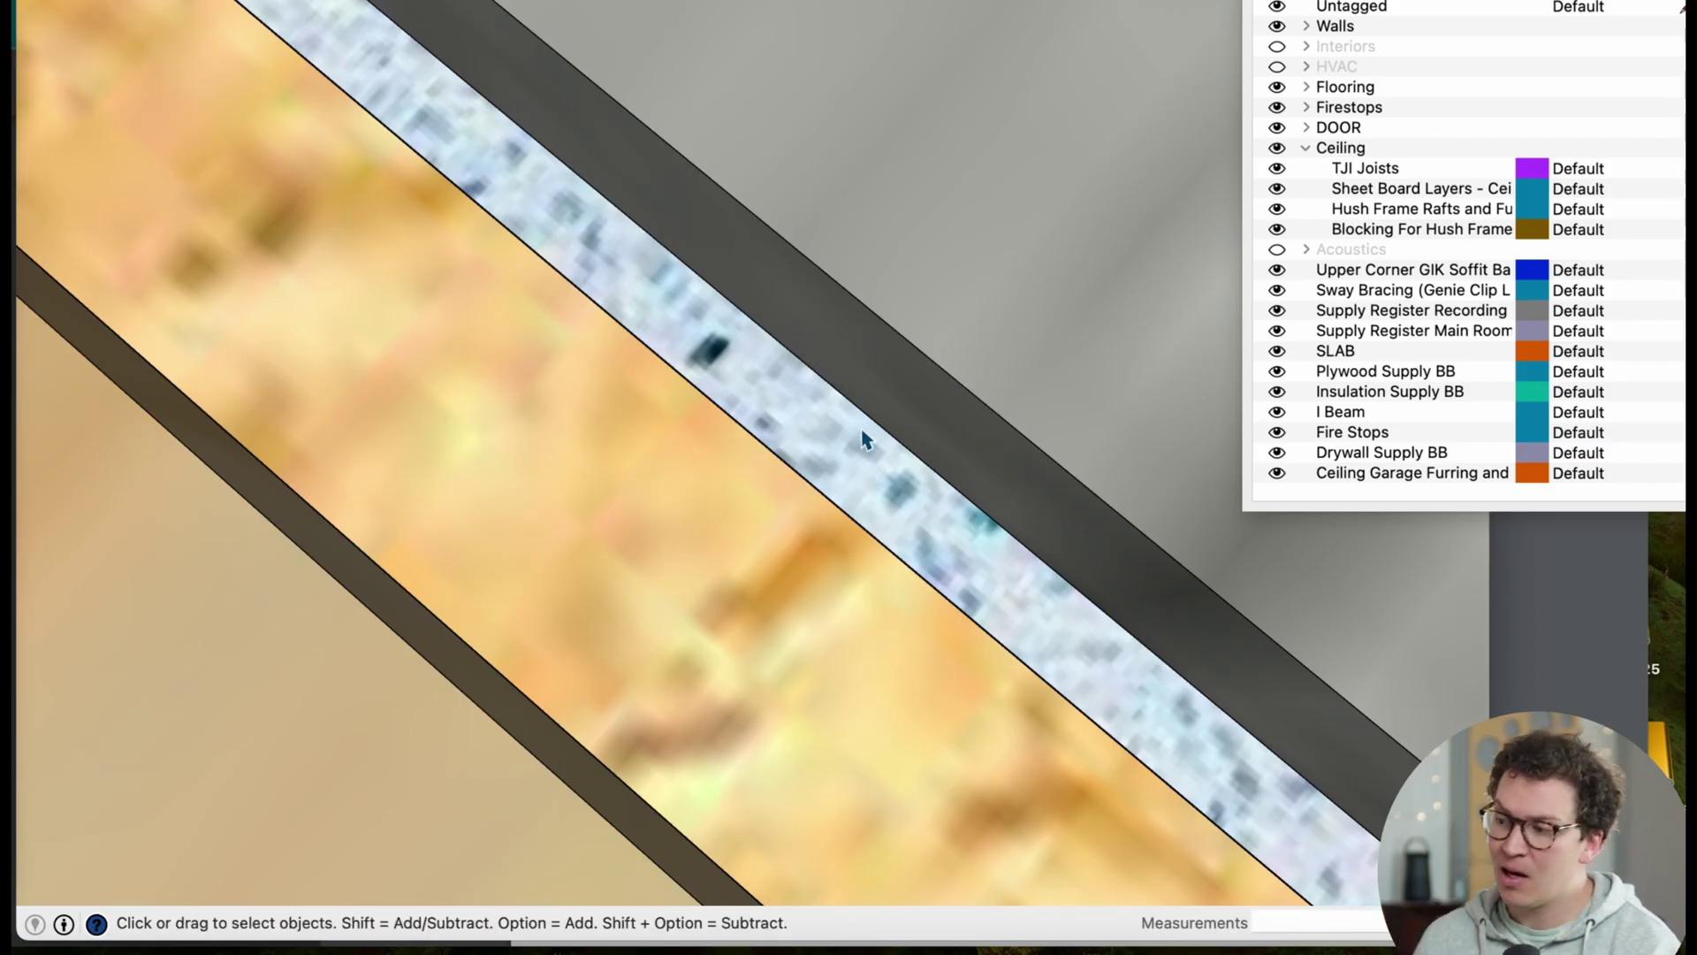
{"action": "middle_click_drag", "start_coordinate": [865, 530], "coordinate": [988, 525]}
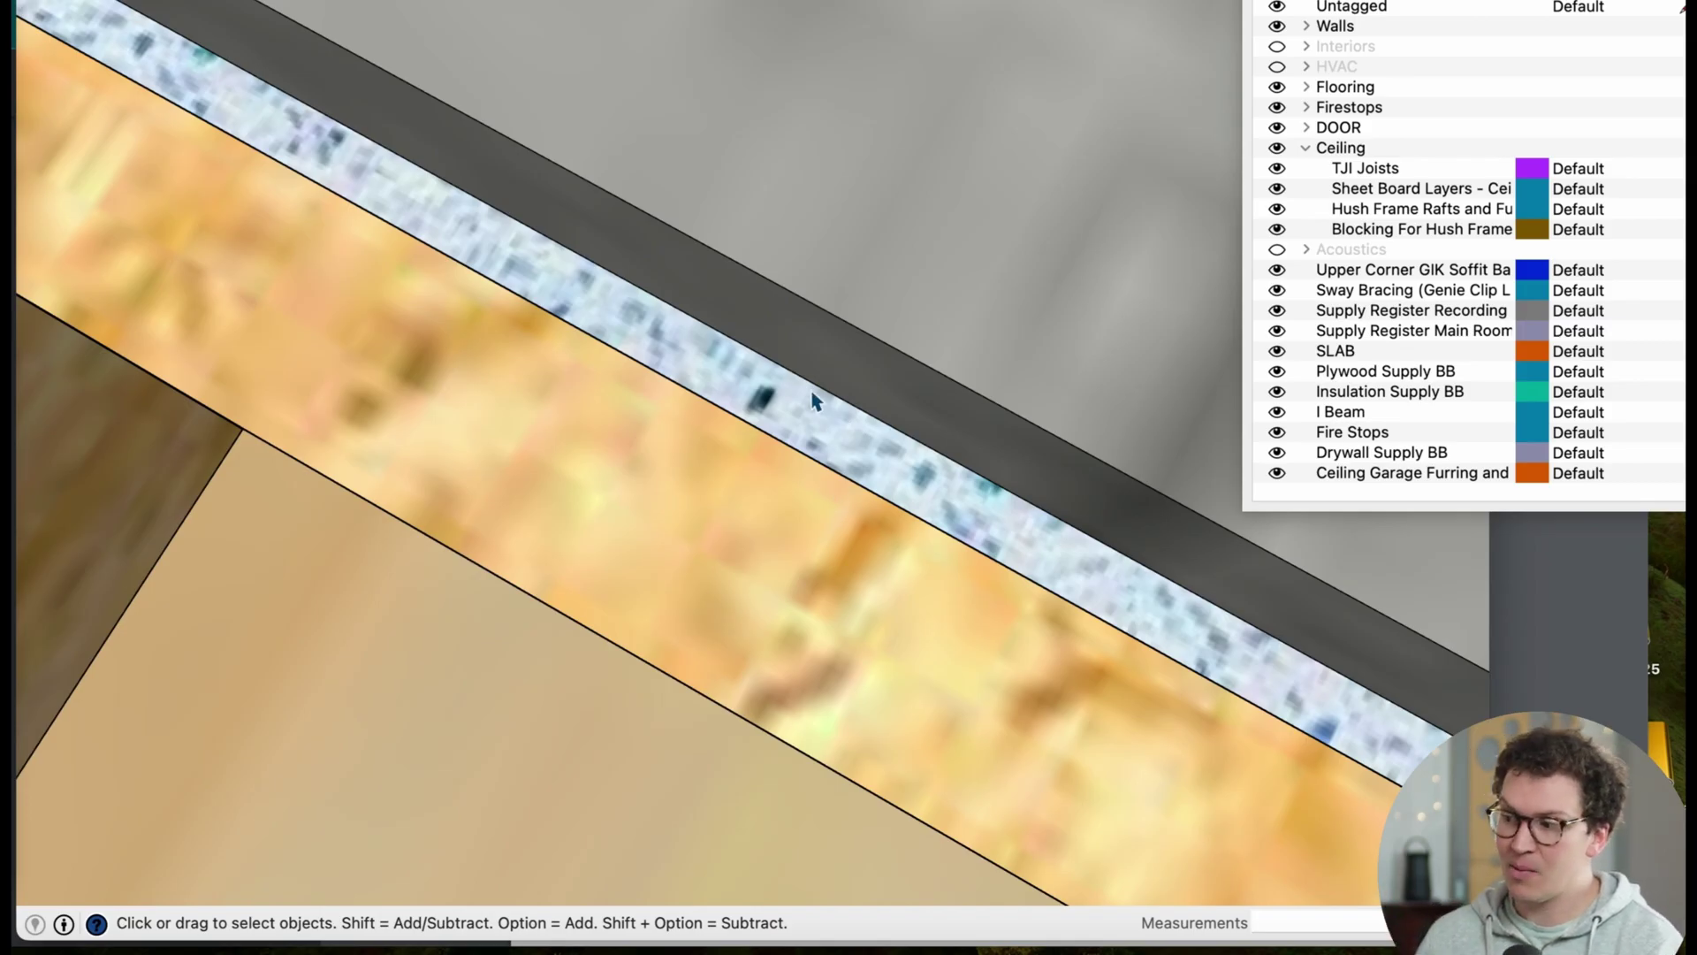
Step: Inspect the perimeter strip along the ceiling sheathing, across the corner and up close beside the side wall's top plate
{"action": "middle_click_drag", "start_coordinate": [814, 399], "coordinate": [844, 435]}
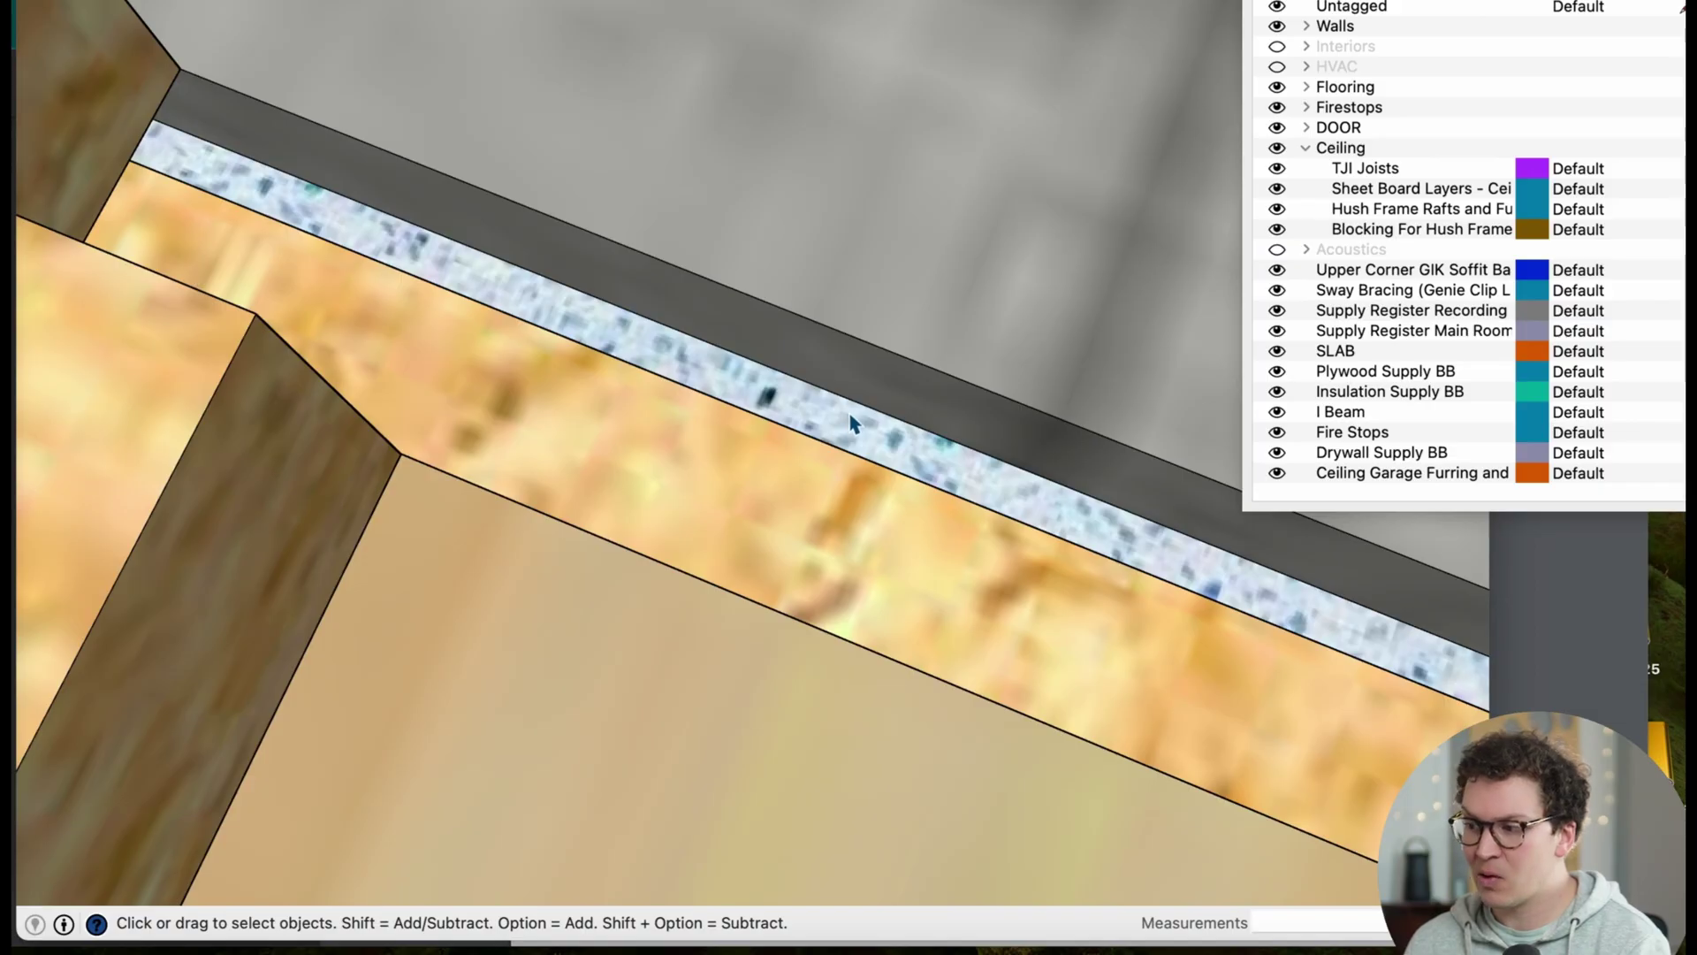
{"action": "scroll", "coordinate": [829, 414], "scroll_direction": "down", "scroll_amount": 10}
{"action": "scroll", "coordinate": [1072, 500], "scroll_direction": "down", "scroll_amount": 3}
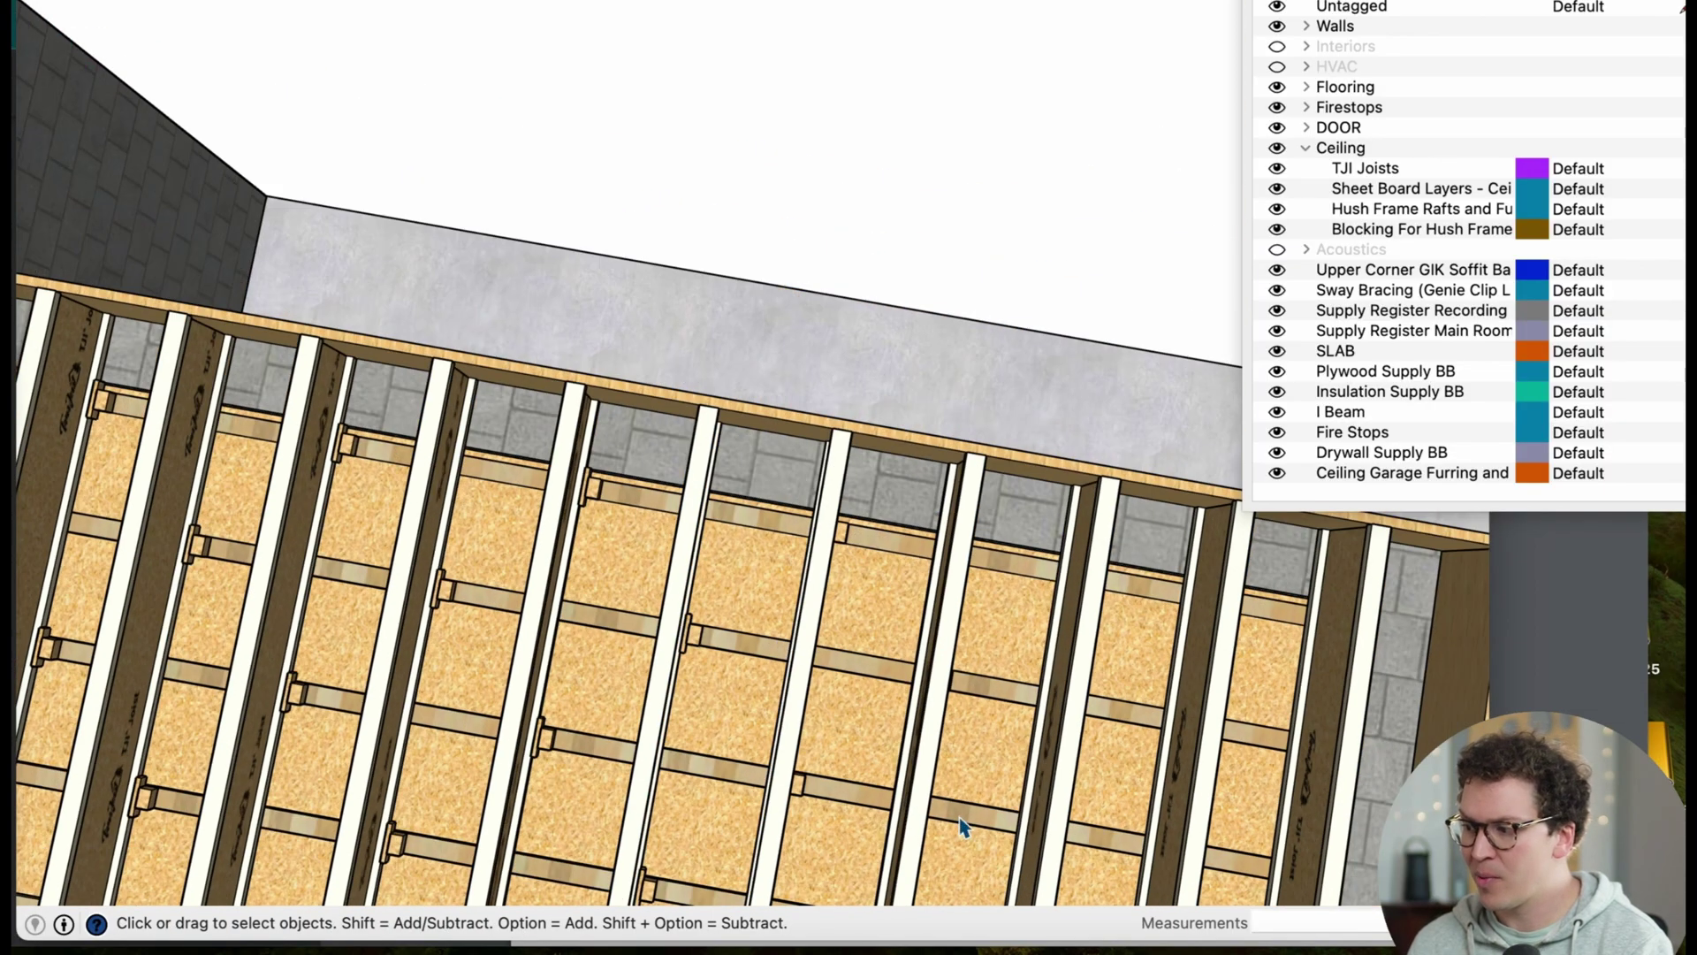
{"action": "middle_click_drag", "start_coordinate": [884, 495], "coordinate": [951, 247], "text": "shift"}
{"action": "scroll", "coordinate": [866, 318], "scroll_direction": "up", "scroll_amount": 8}
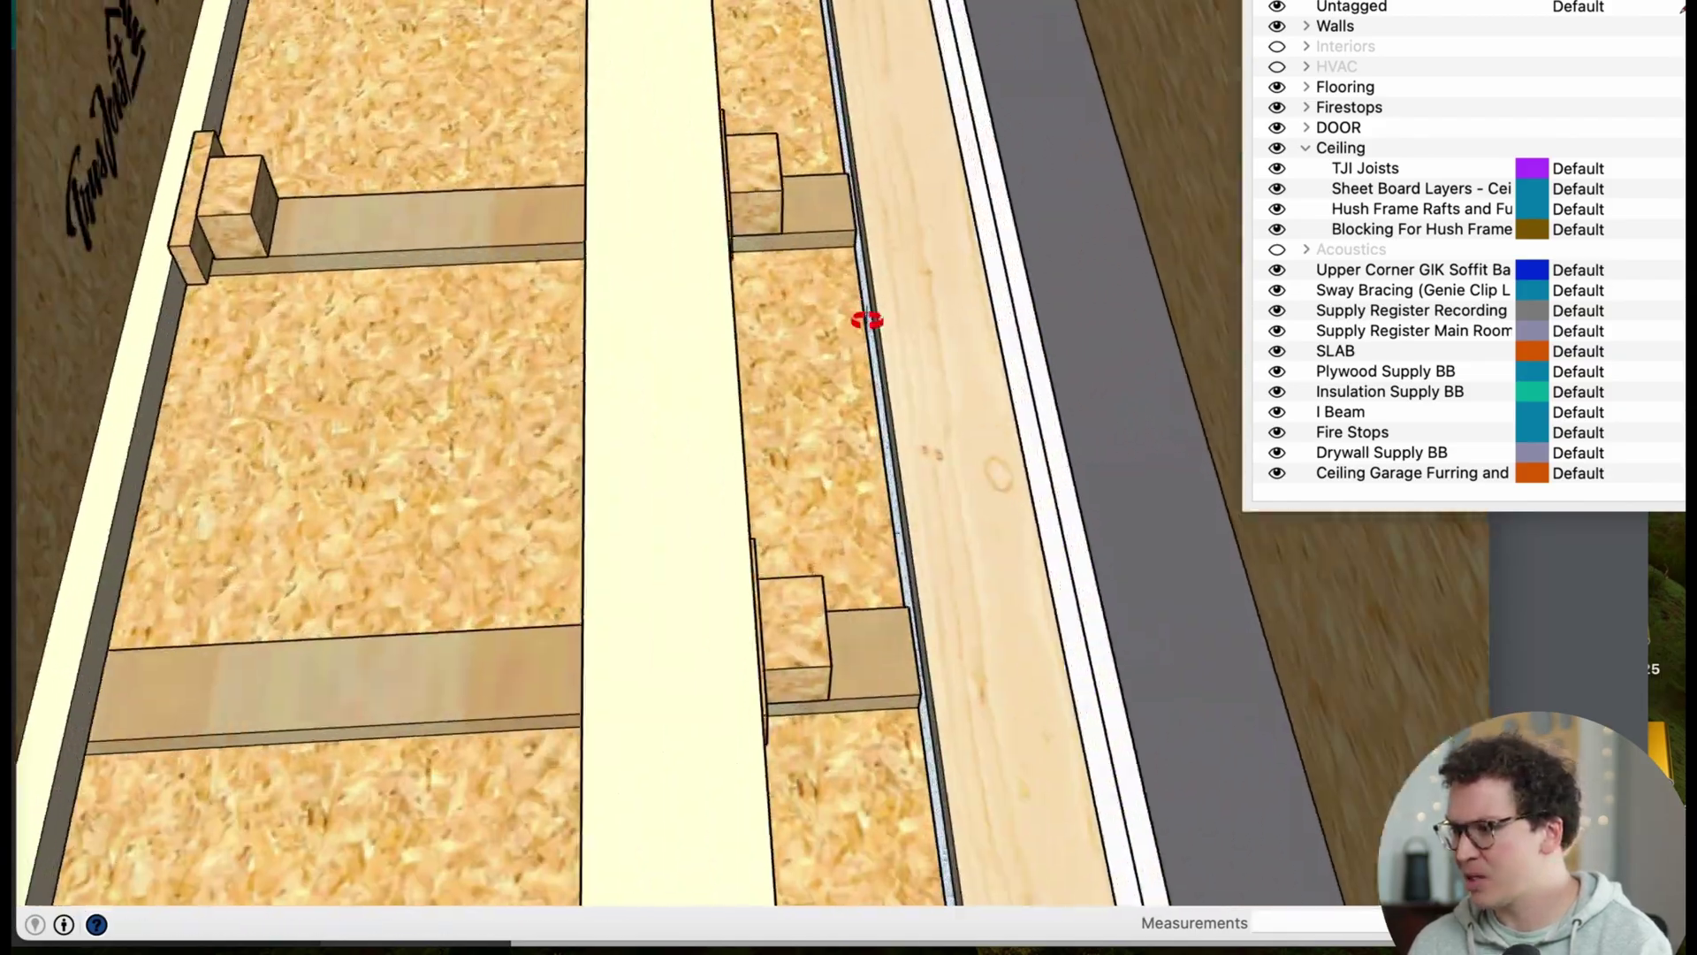
{"action": "scroll", "coordinate": [873, 344], "scroll_direction": "up", "scroll_amount": 5}
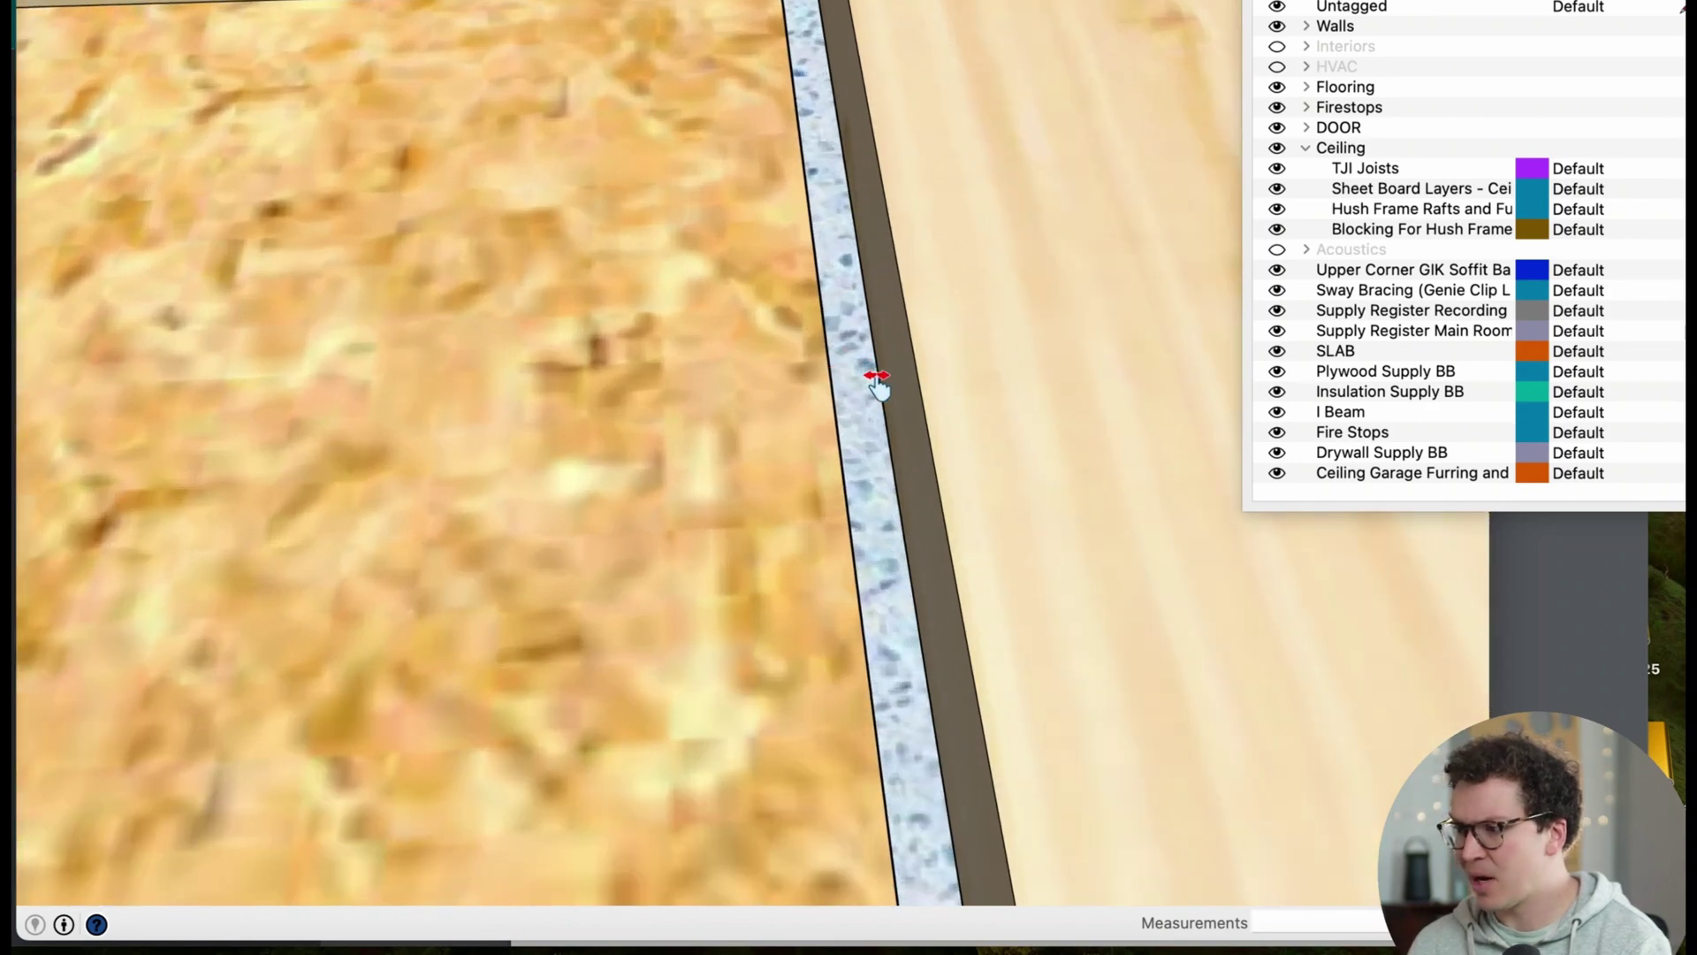
{"action": "middle_click_drag", "start_coordinate": [846, 405], "coordinate": [709, 152]}
{"action": "middle_click_drag", "start_coordinate": [750, 292], "coordinate": [628, 84], "text": "shift"}
Step: Hide the Ceiling tag folder and examine the speckled strip resting along the top edge of the wall's drywall
{"action": "left_click", "coordinate": [1277, 148]}
{"action": "middle_click_drag", "start_coordinate": [1053, 149], "coordinate": [779, 507]}
{"action": "scroll", "coordinate": [685, 579], "scroll_direction": "up", "scroll_amount": 10}
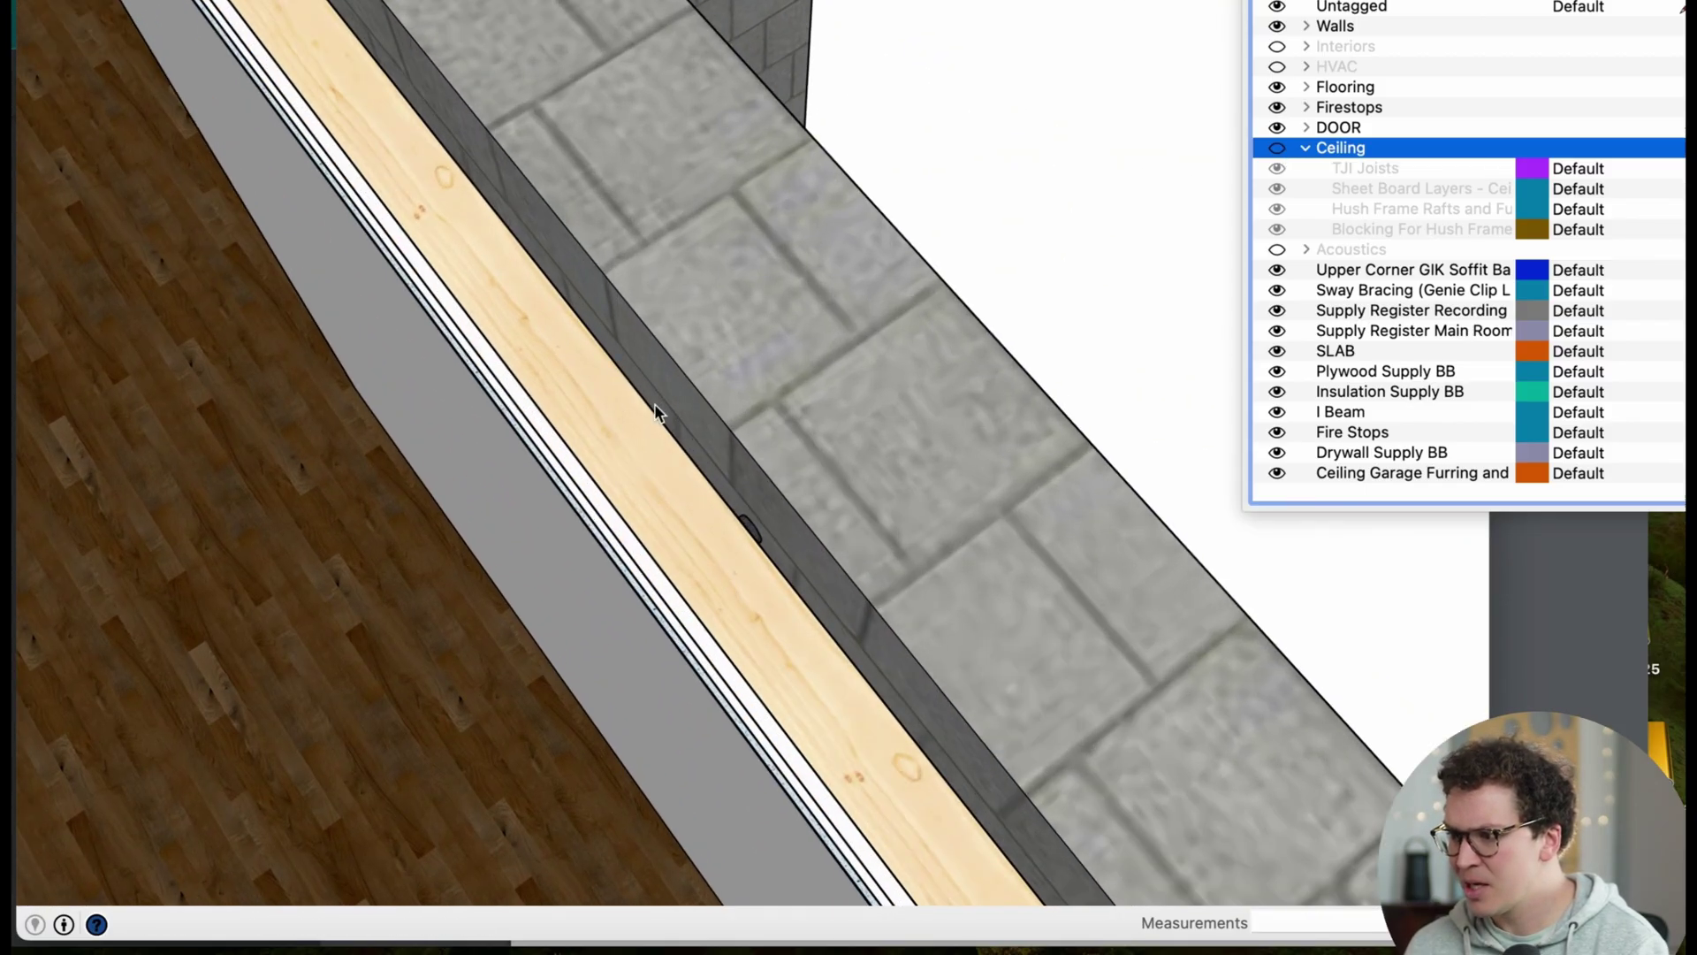
{"action": "middle_click_drag", "start_coordinate": [655, 405], "coordinate": [877, 152]}
{"action": "left_click", "coordinate": [930, 113]}
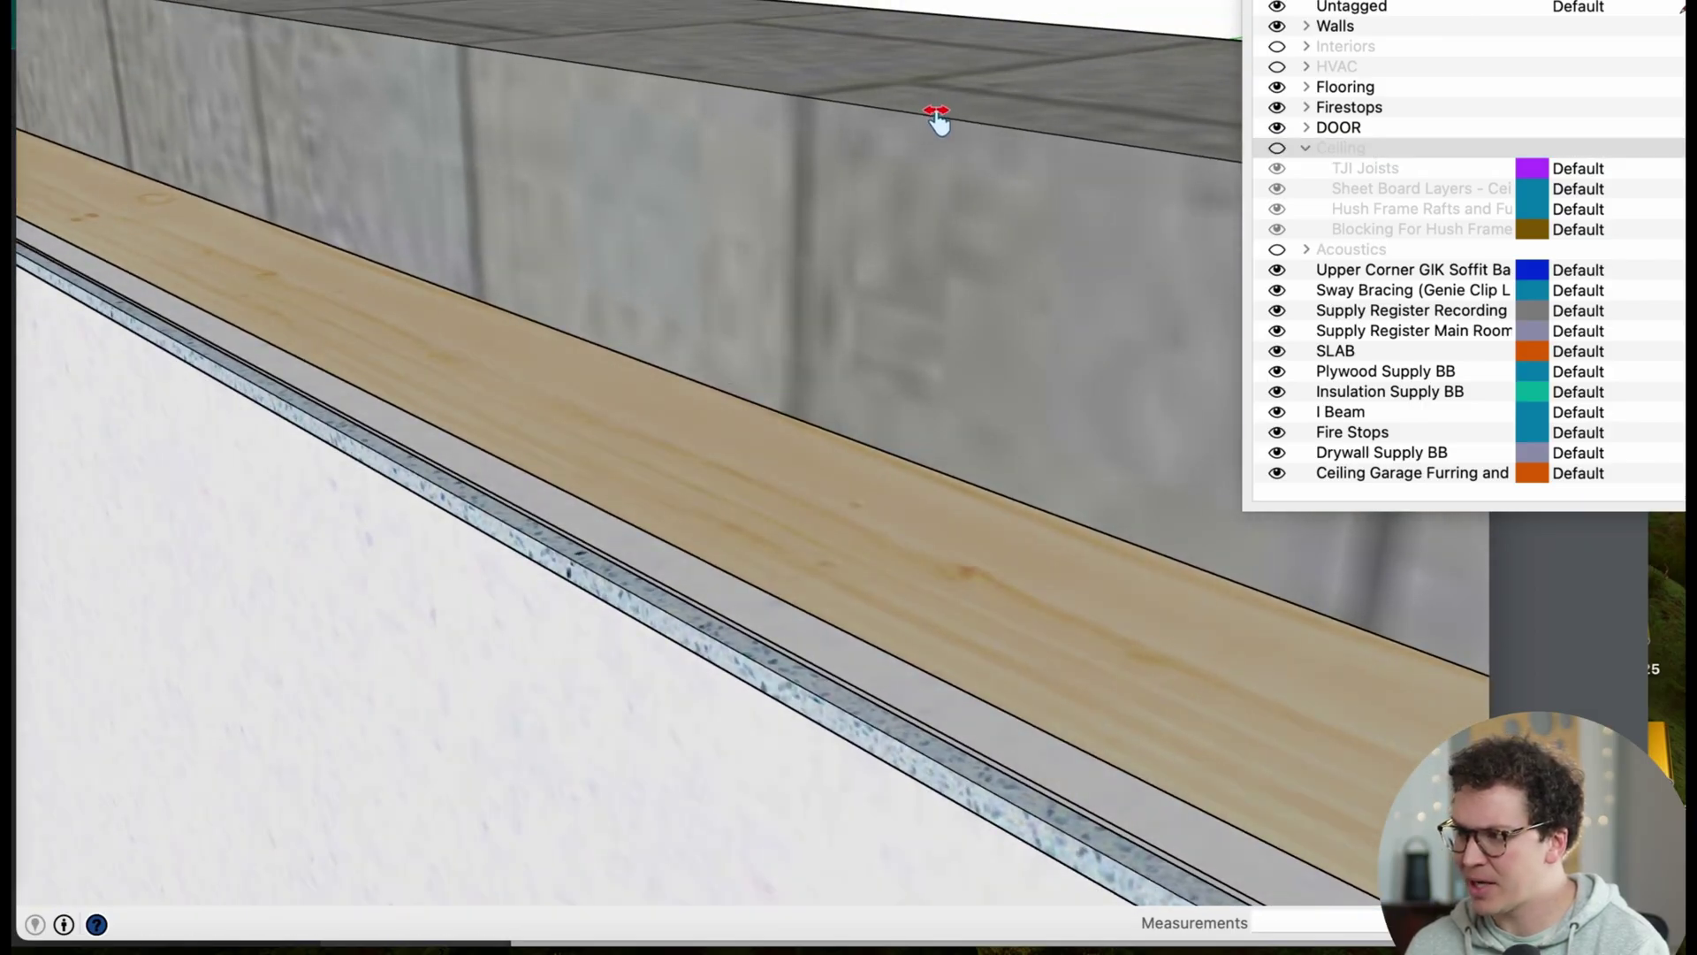
{"action": "middle_click_drag", "start_coordinate": [925, 164], "coordinate": [471, 327]}
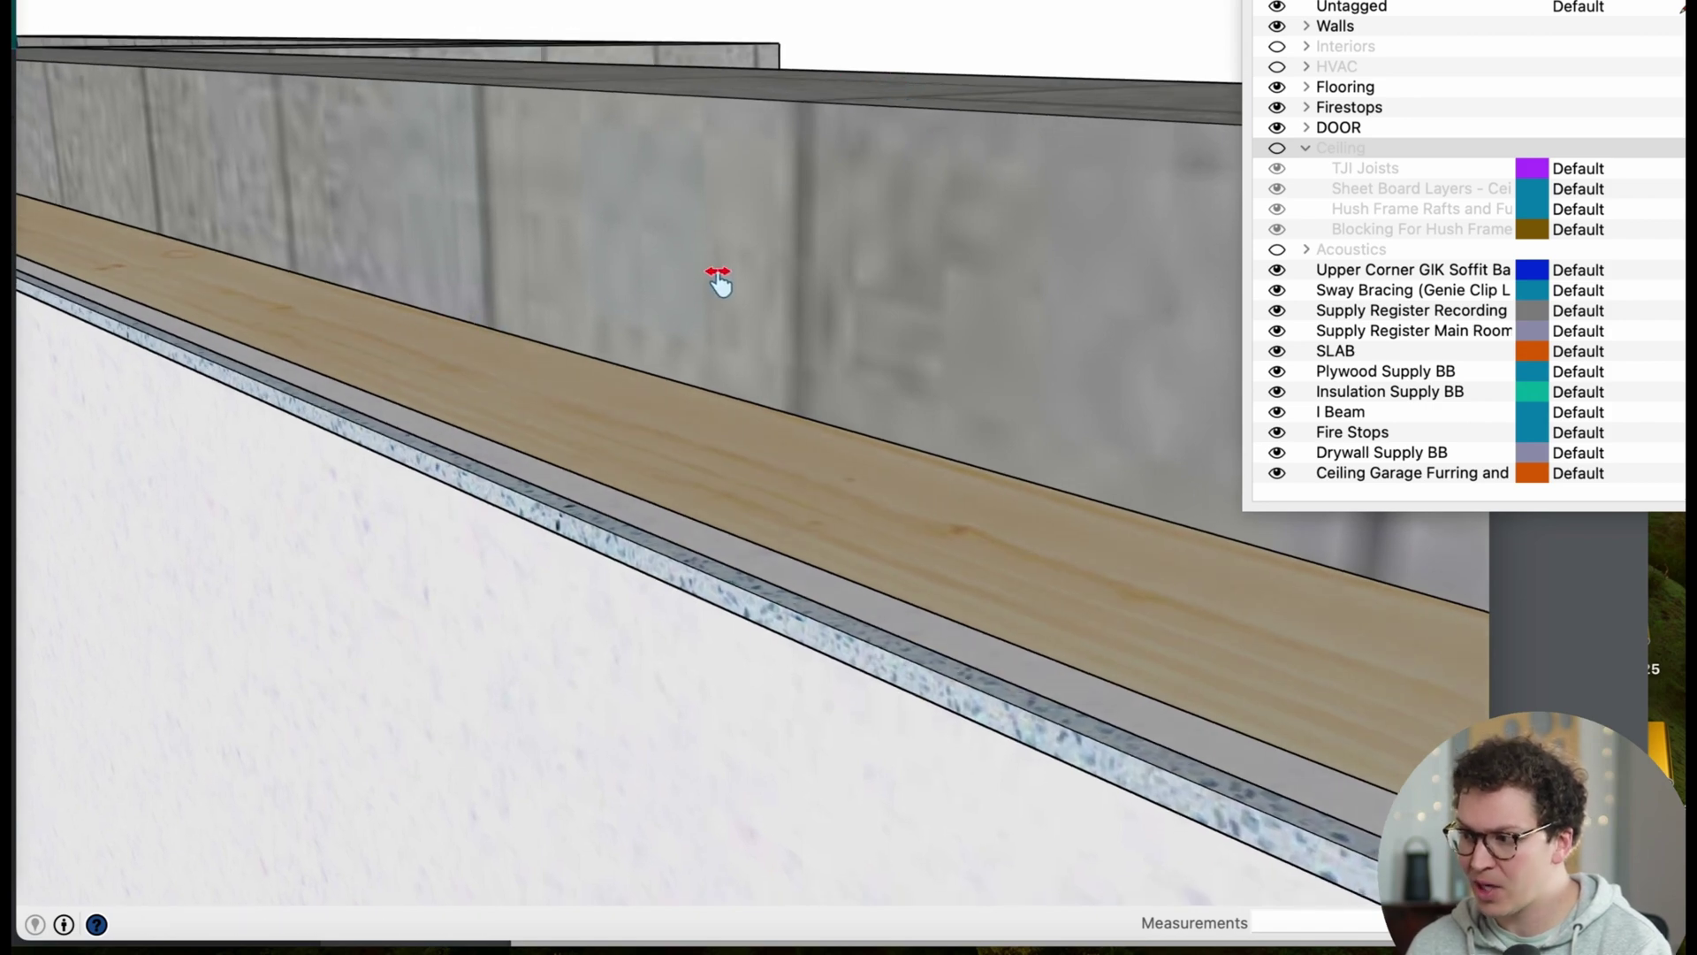
{"action": "middle_click_drag", "start_coordinate": [645, 335], "coordinate": [667, 484]}
Step: Measure the height of the speckled strip above the wall drywall with the Tape Measure
{"action": "key", "text": "t"}
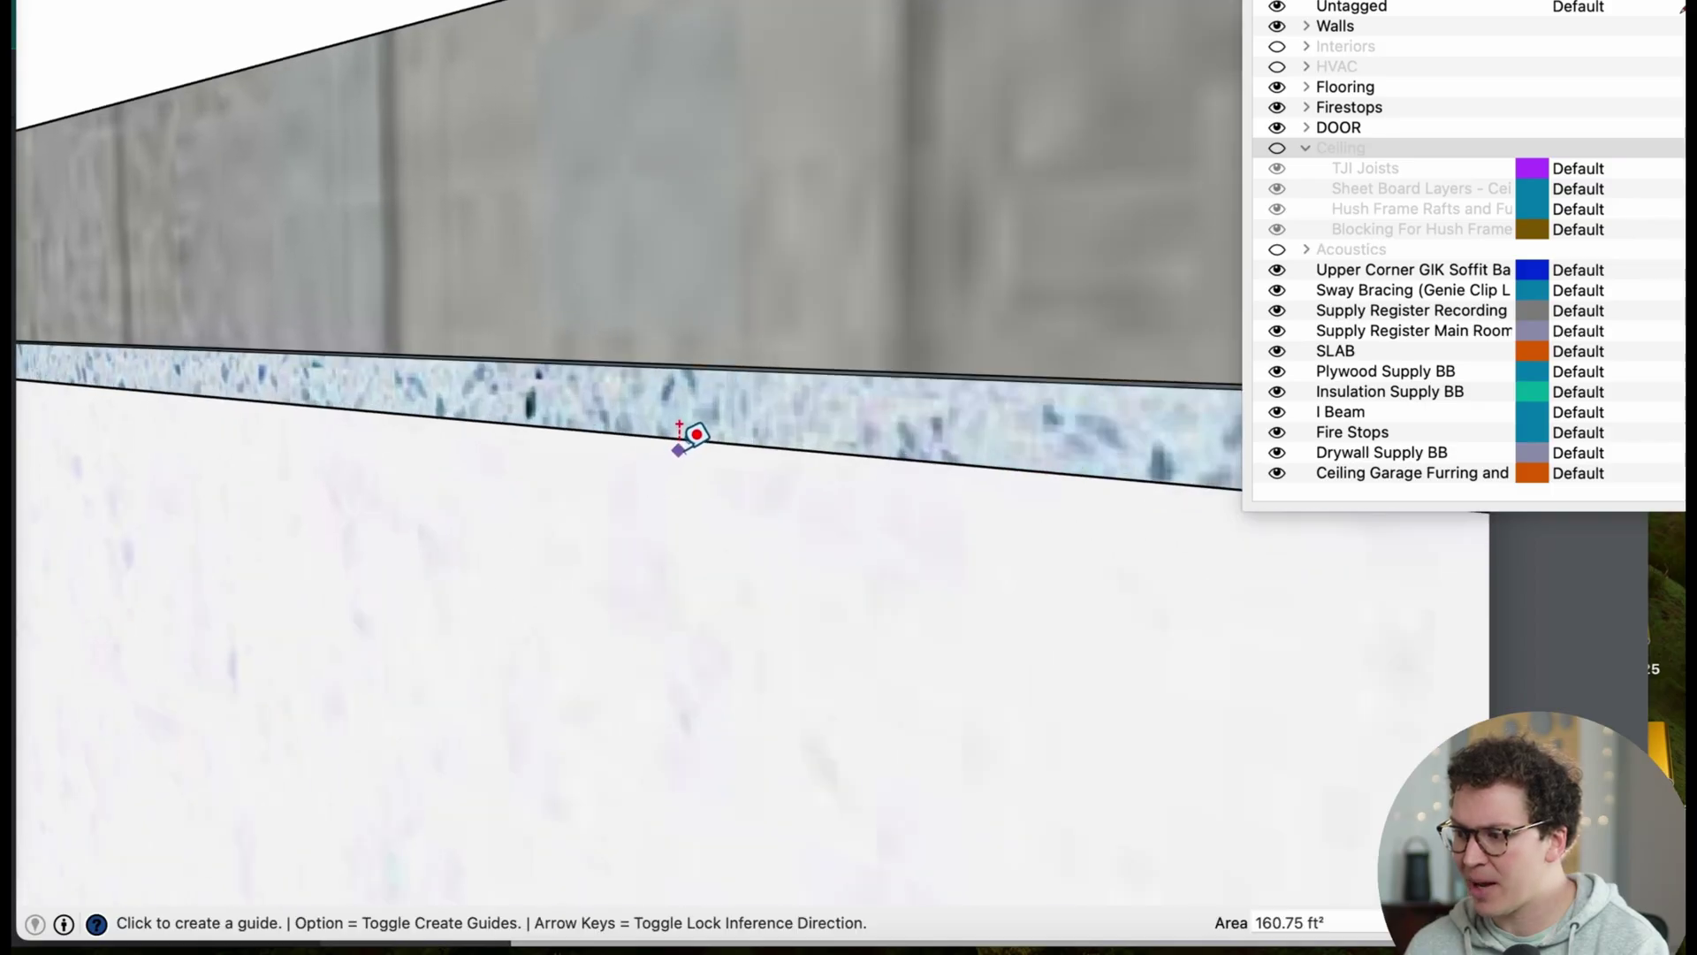
{"action": "left_click", "coordinate": [686, 439]}
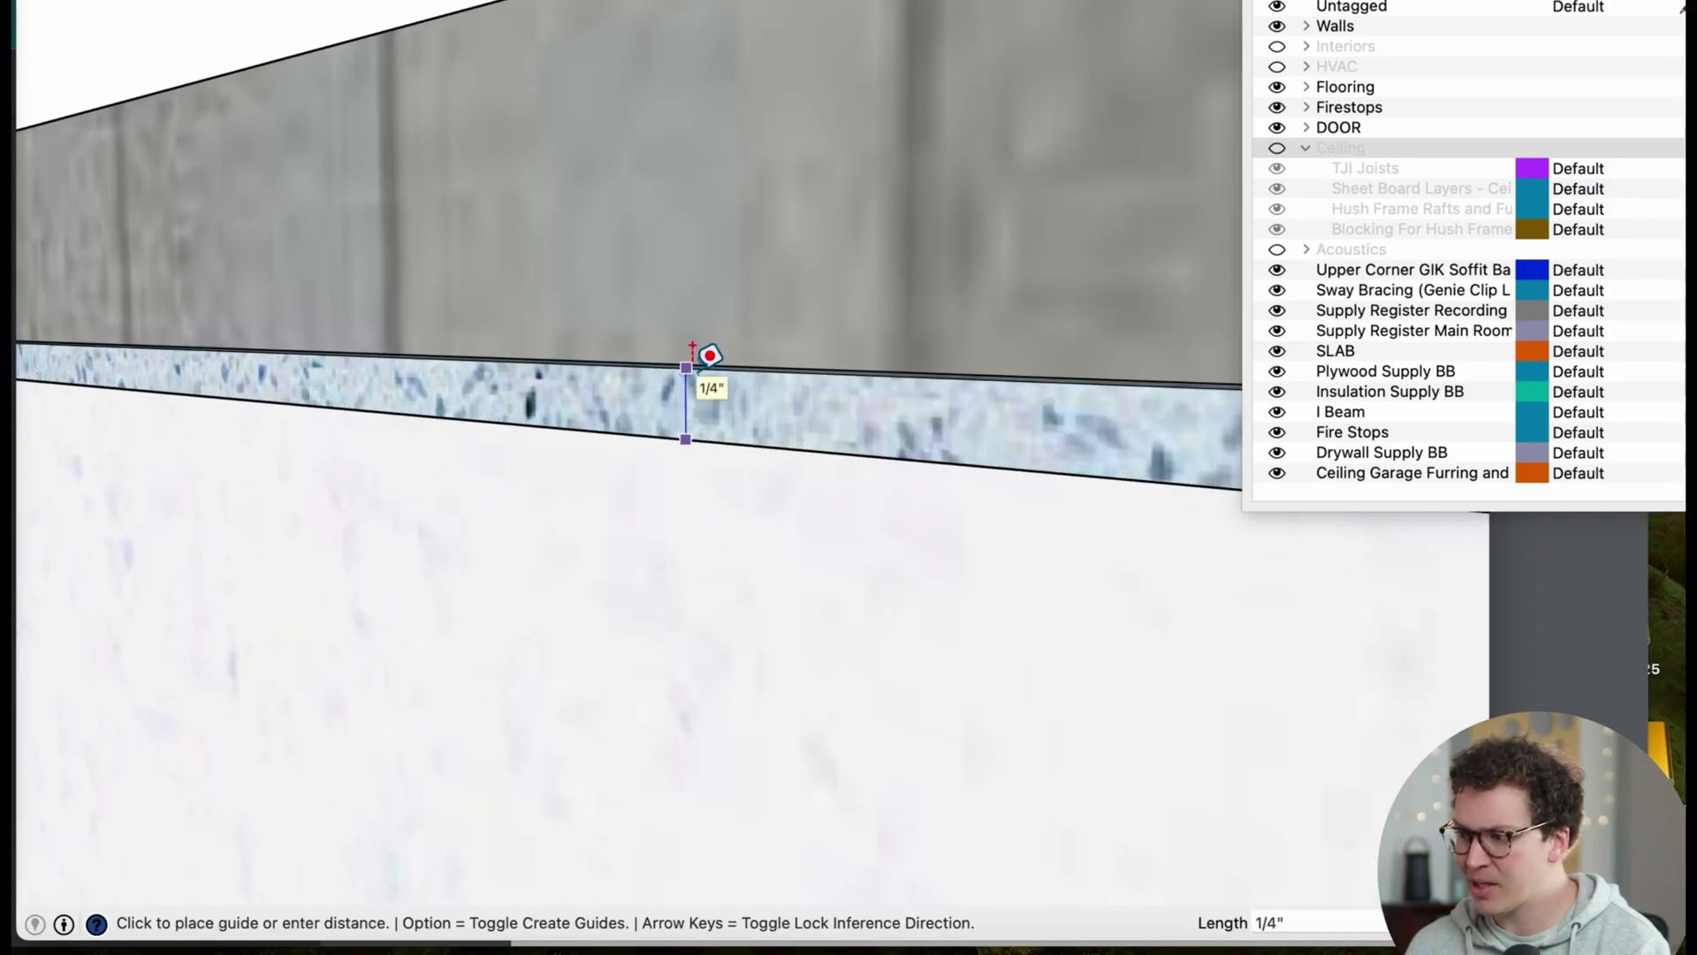
{"action": "middle_click_drag", "start_coordinate": [692, 346], "coordinate": [459, 413]}
{"action": "key", "text": "space"}
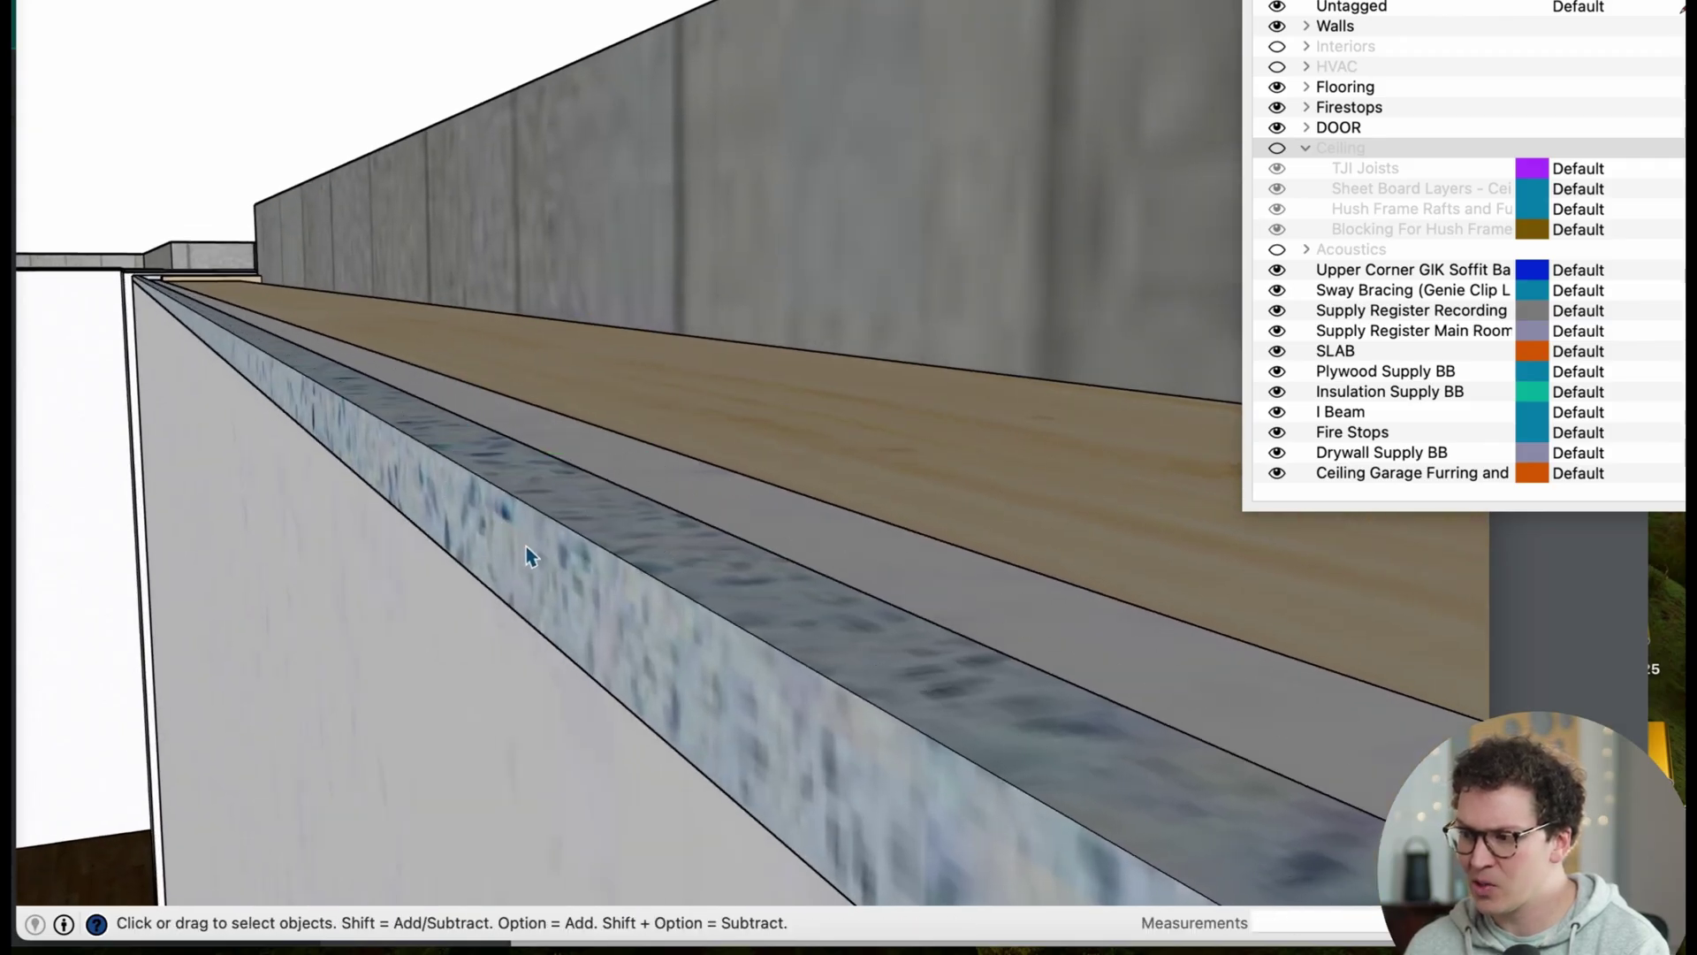
Step: Show the Ceiling tag folder again and examine the ceiling-to-wall joint from inside the room, around the supply opening
{"action": "left_click", "coordinate": [1277, 148]}
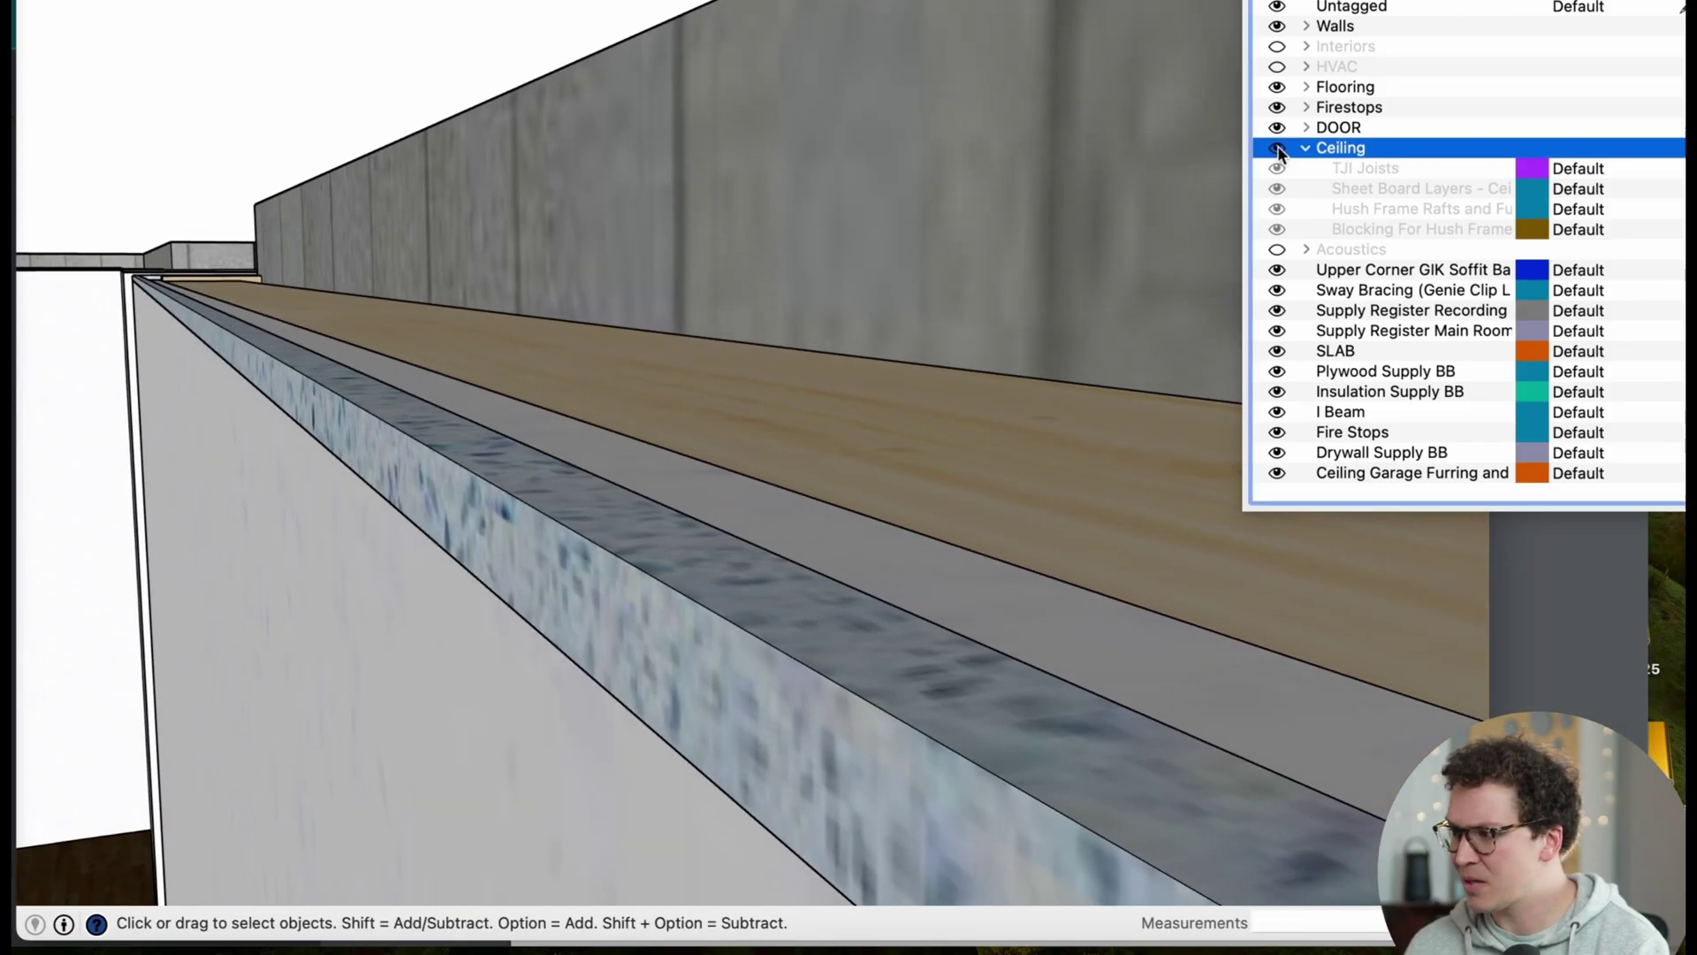
{"action": "middle_click_drag", "start_coordinate": [734, 530], "coordinate": [682, 379]}
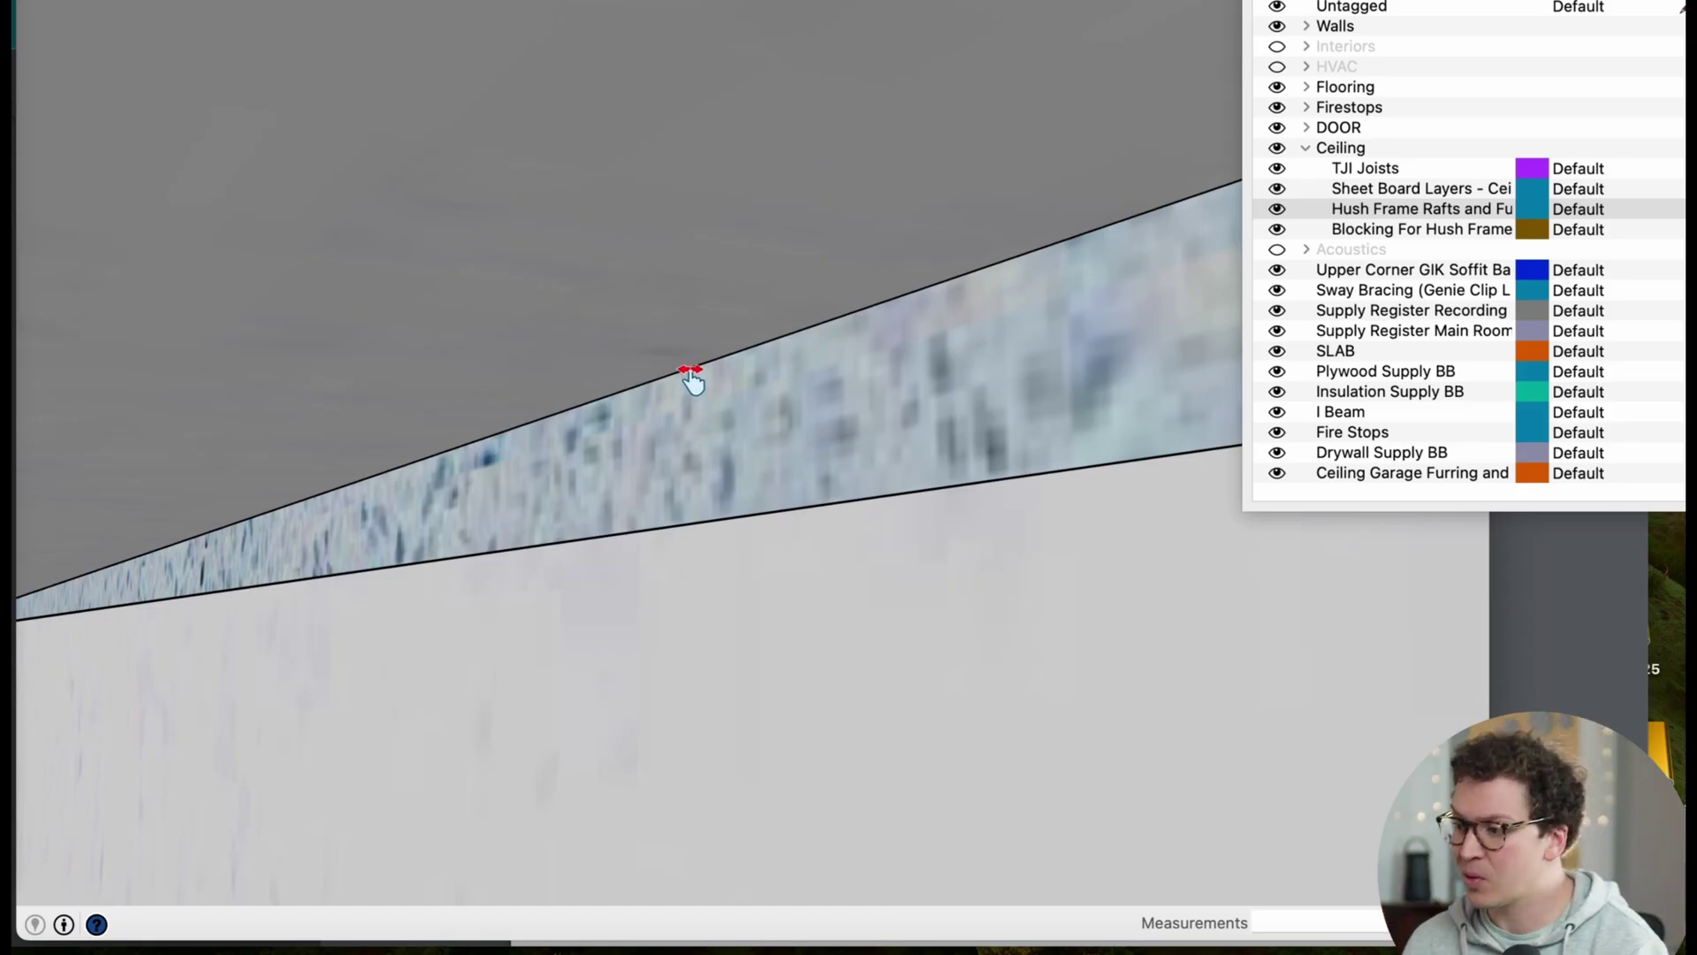
{"action": "middle_click_drag", "start_coordinate": [693, 453], "coordinate": [560, 311]}
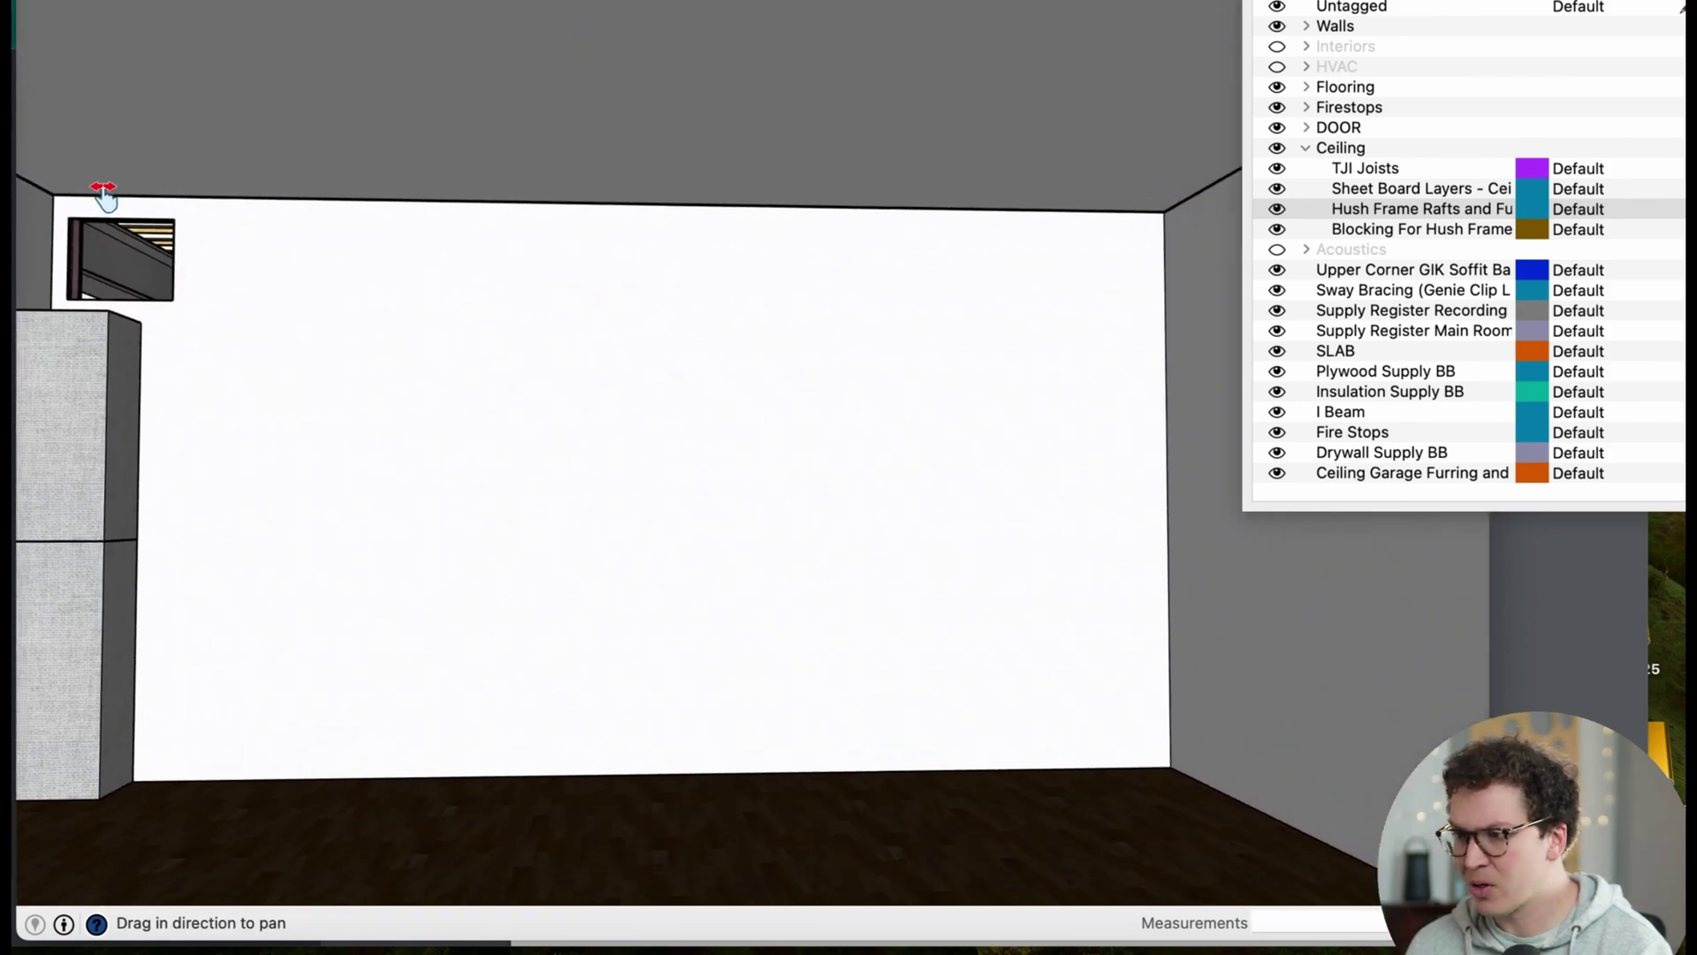
{"action": "middle_click_drag", "start_coordinate": [110, 204], "coordinate": [416, 168], "text": "shift"}
{"action": "scroll", "coordinate": [642, 232], "scroll_direction": "up", "scroll_amount": 3}
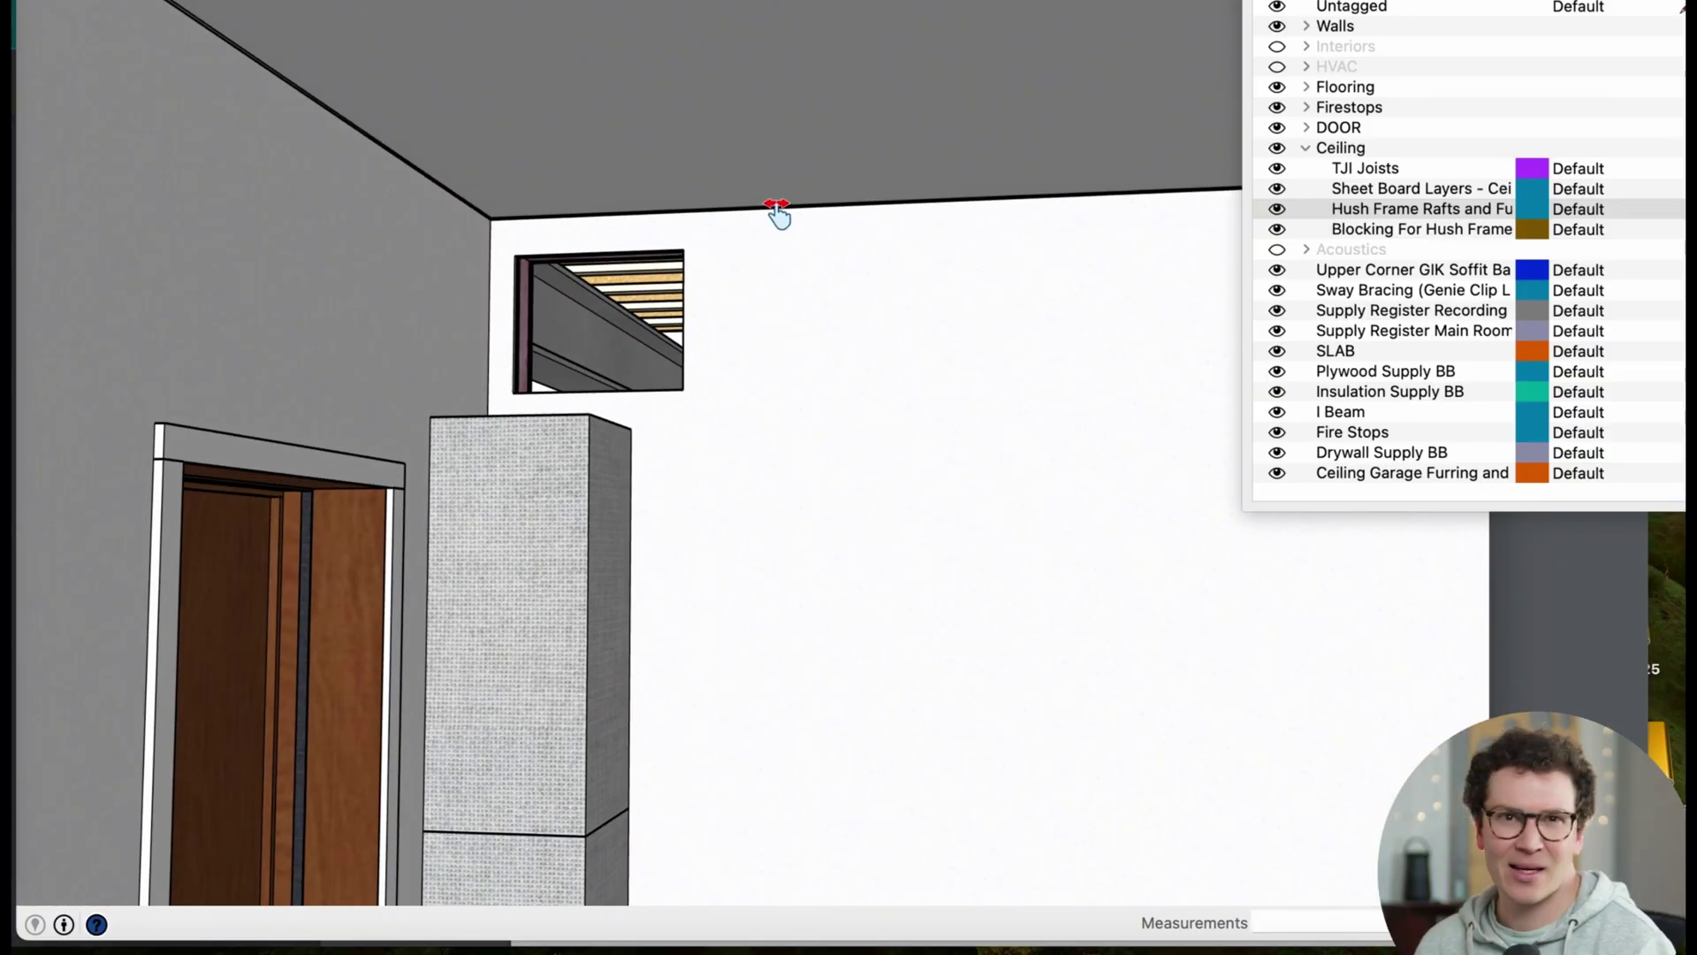
{"action": "scroll", "coordinate": [775, 214], "scroll_direction": "up", "scroll_amount": 2}
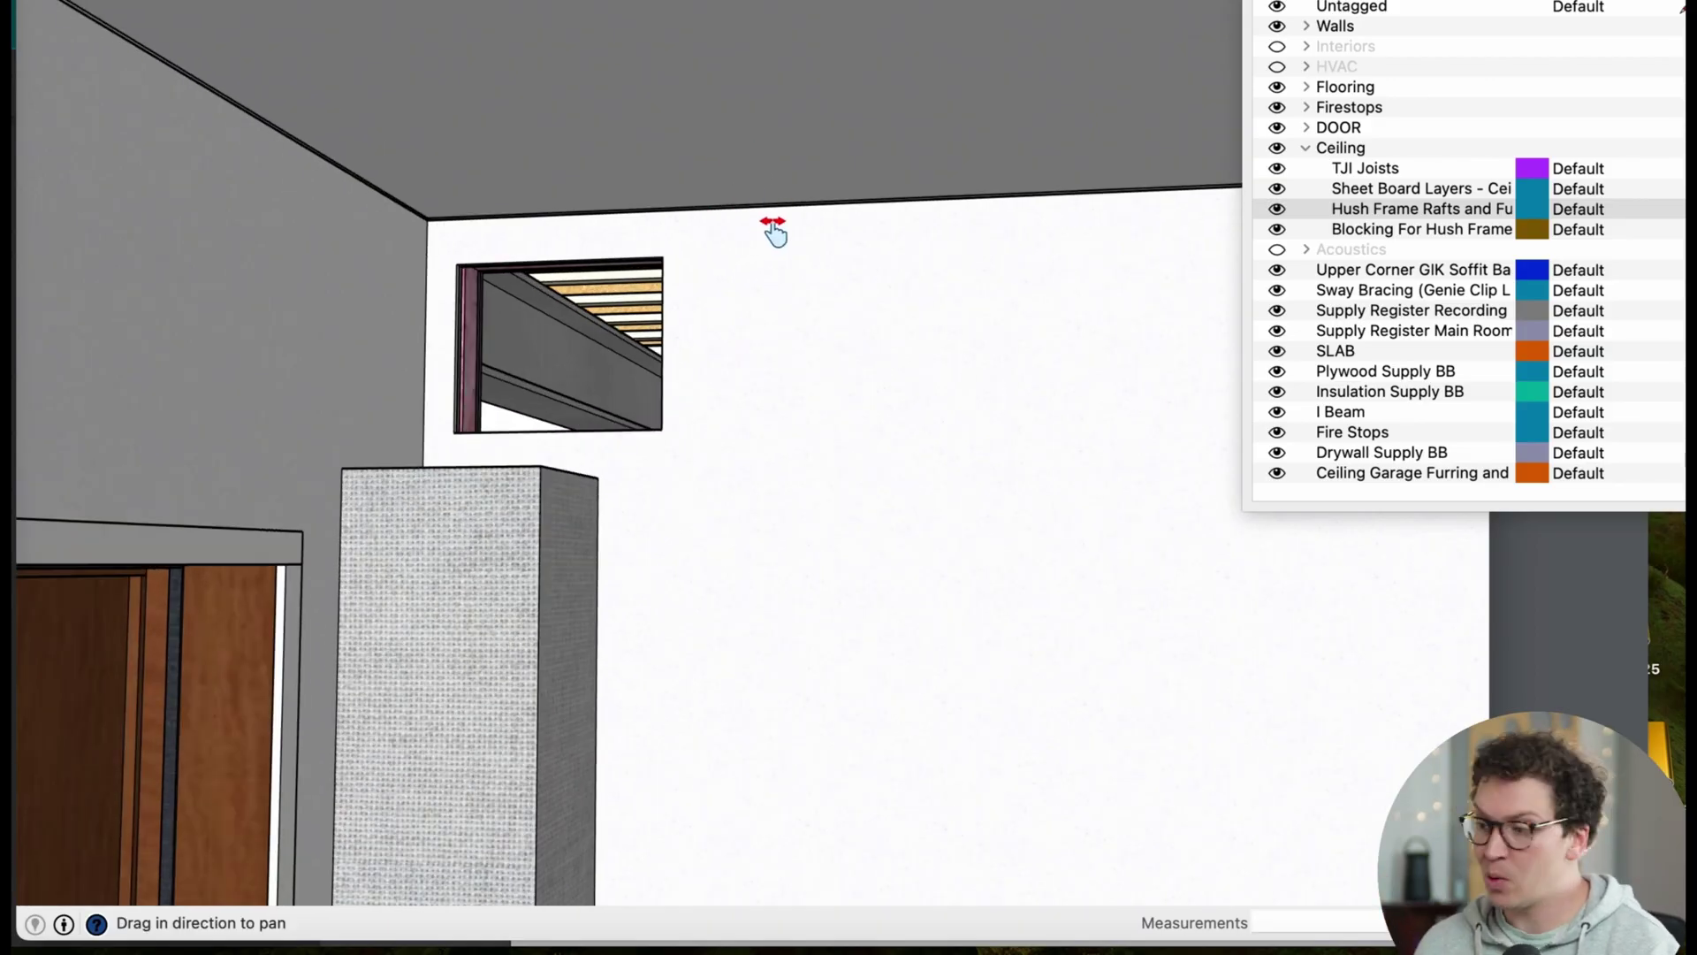
{"action": "scroll", "coordinate": [761, 228], "scroll_direction": "up", "scroll_amount": 5}
Step: Hide the Ceiling tag folder and examine the two rooms and the partition wall between them from above
{"action": "mouse_move", "coordinate": [595, 326]}
{"action": "middle_mouse_down"}
{"action": "mouse_move", "coordinate": [628, 330]}
{"action": "mouse_move", "coordinate": [682, 428]}
{"action": "mouse_move", "coordinate": [796, 439]}
{"action": "mouse_move", "coordinate": [463, 454]}
{"action": "mouse_move", "coordinate": [1008, 411]}
{"action": "mouse_move", "coordinate": [810, 492]}
{"action": "mouse_move", "coordinate": [735, 428]}
{"action": "mouse_move", "coordinate": [985, 465]}
{"action": "middle_mouse_up"}
{"action": "mouse_move", "coordinate": [1091, 454]}
{"action": "middle_mouse_down"}
{"action": "mouse_move", "coordinate": [916, 406]}
{"action": "mouse_move", "coordinate": [979, 379]}
{"action": "mouse_move", "coordinate": [625, 455]}
{"action": "mouse_move", "coordinate": [367, 413]}
{"action": "mouse_move", "coordinate": [527, 375]}
{"action": "mouse_move", "coordinate": [457, 458]}
{"action": "mouse_move", "coordinate": [428, 549]}
{"action": "mouse_move", "coordinate": [682, 458]}
{"action": "mouse_move", "coordinate": [693, 584]}
{"action": "mouse_move", "coordinate": [718, 612]}
{"action": "mouse_move", "coordinate": [930, 331]}
{"action": "middle_mouse_up"}
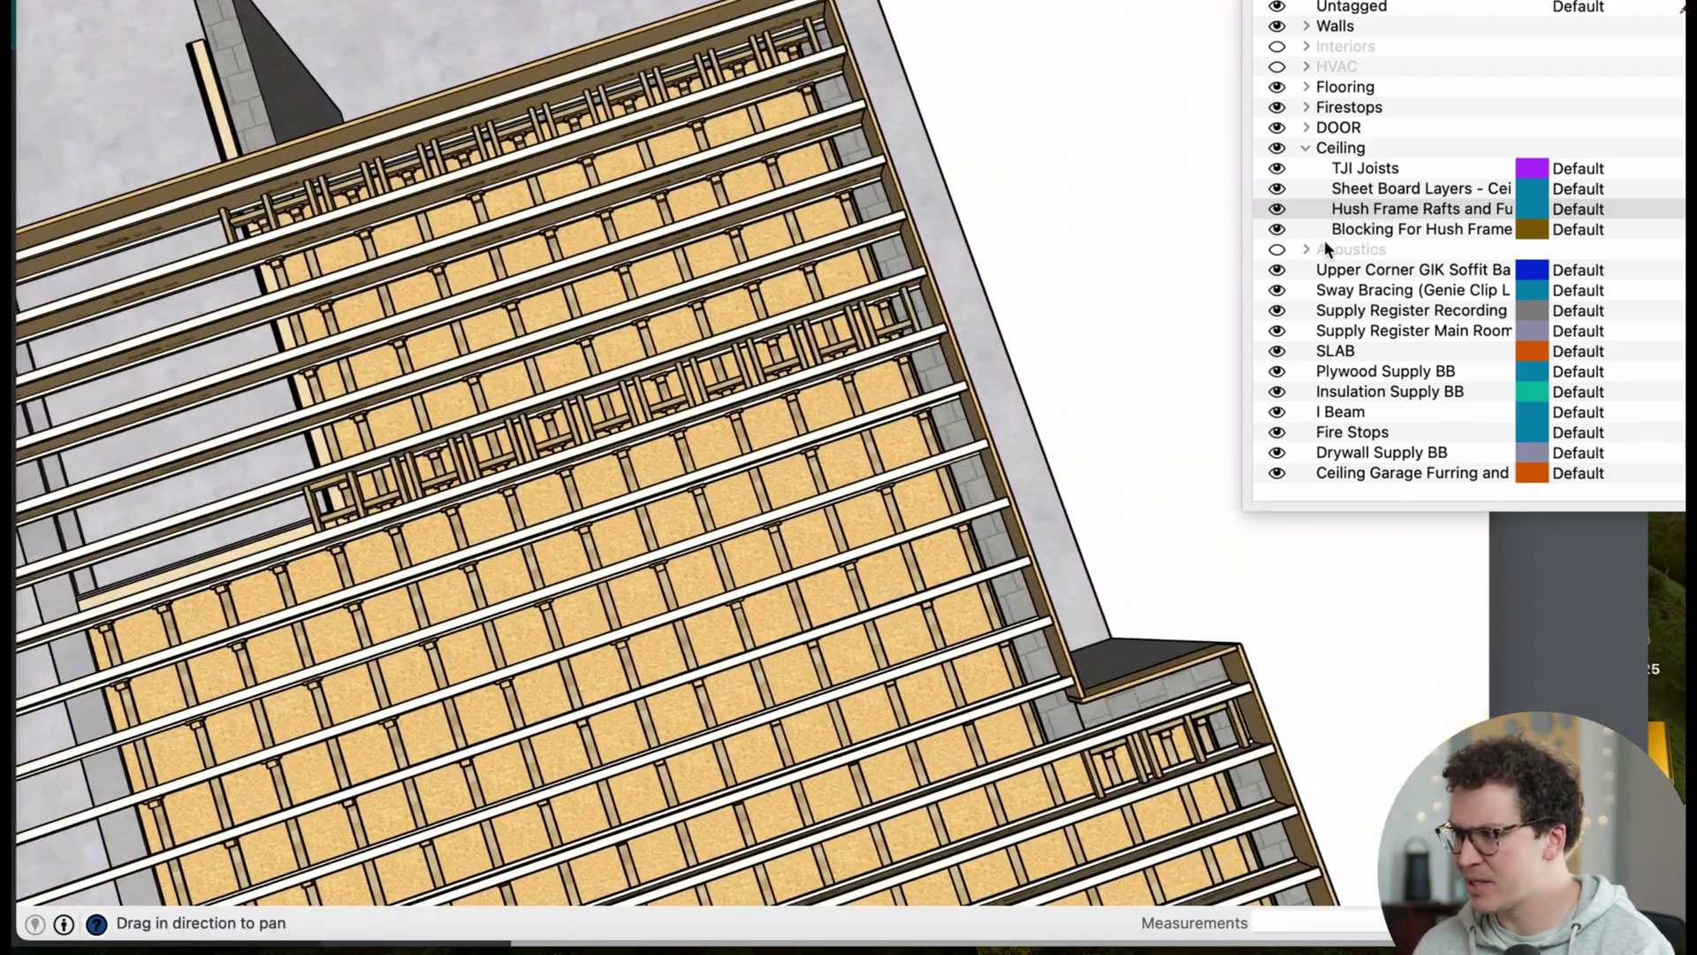
{"action": "left_click", "coordinate": [1276, 148]}
{"action": "middle_click_drag", "start_coordinate": [707, 504], "coordinate": [745, 535]}
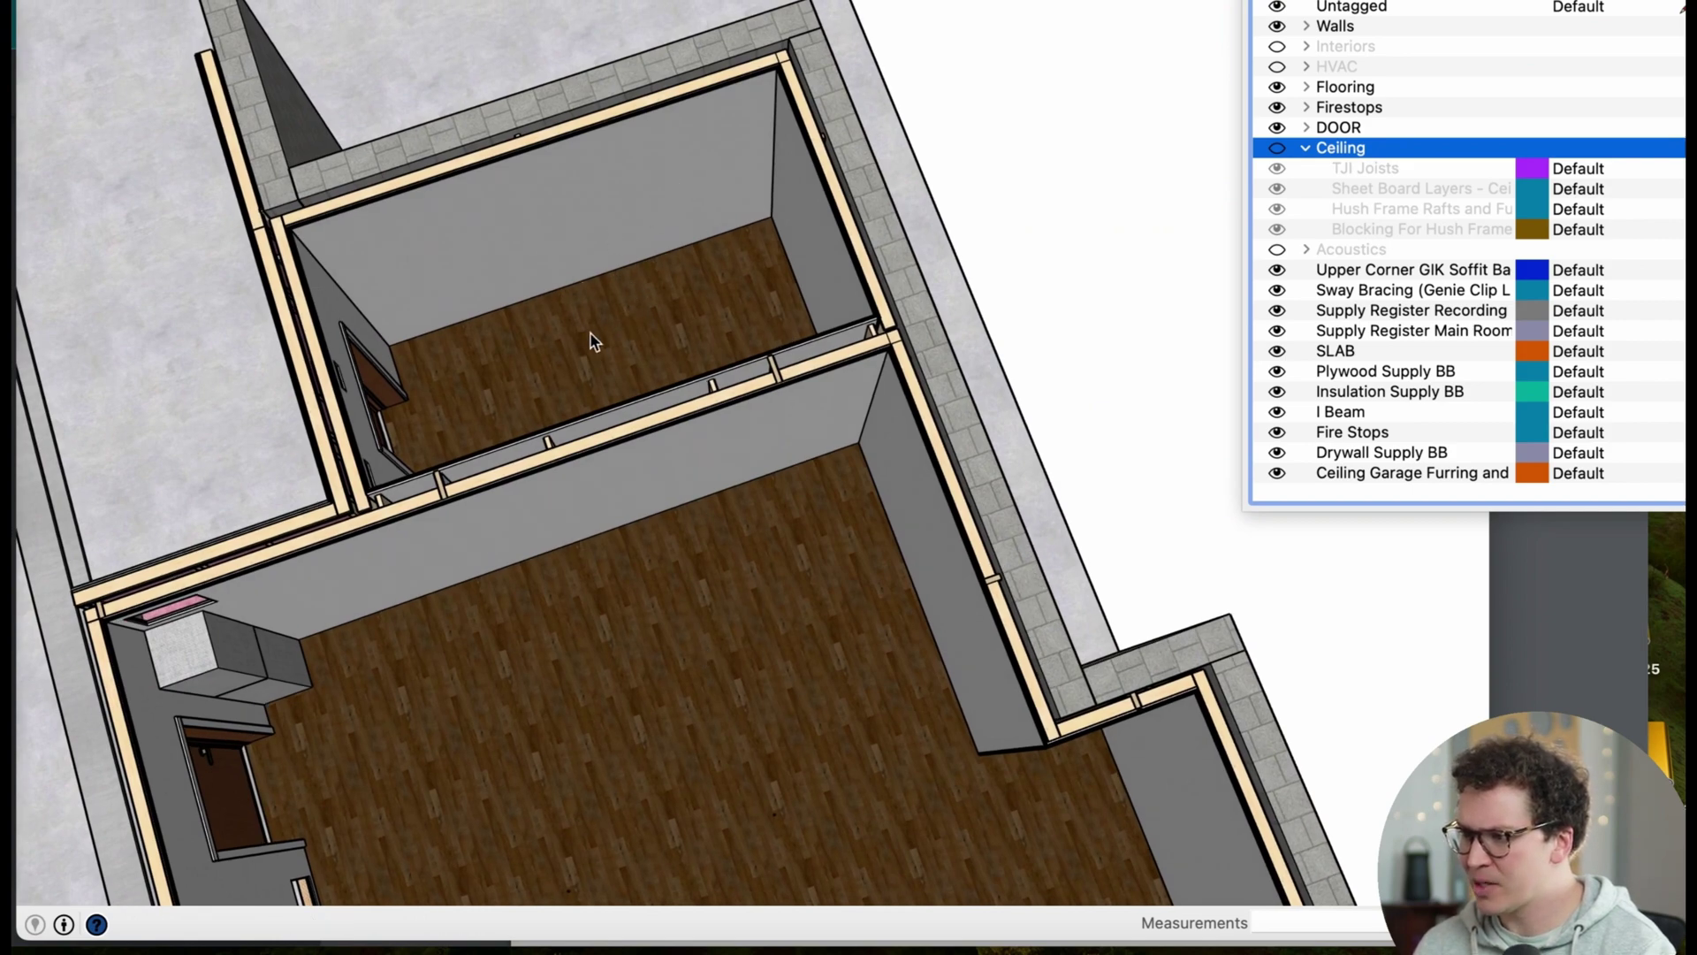
{"action": "mouse_move", "coordinate": [595, 342]}
{"action": "middle_mouse_down"}
{"action": "mouse_move", "coordinate": [905, 229]}
{"action": "mouse_move", "coordinate": [978, 422]}
{"action": "middle_mouse_up"}
{"action": "mouse_move", "coordinate": [617, 436]}
{"action": "middle_mouse_down"}
{"action": "mouse_move", "coordinate": [506, 399]}
{"action": "mouse_move", "coordinate": [849, 349]}
{"action": "mouse_move", "coordinate": [864, 424]}
{"action": "middle_mouse_up"}
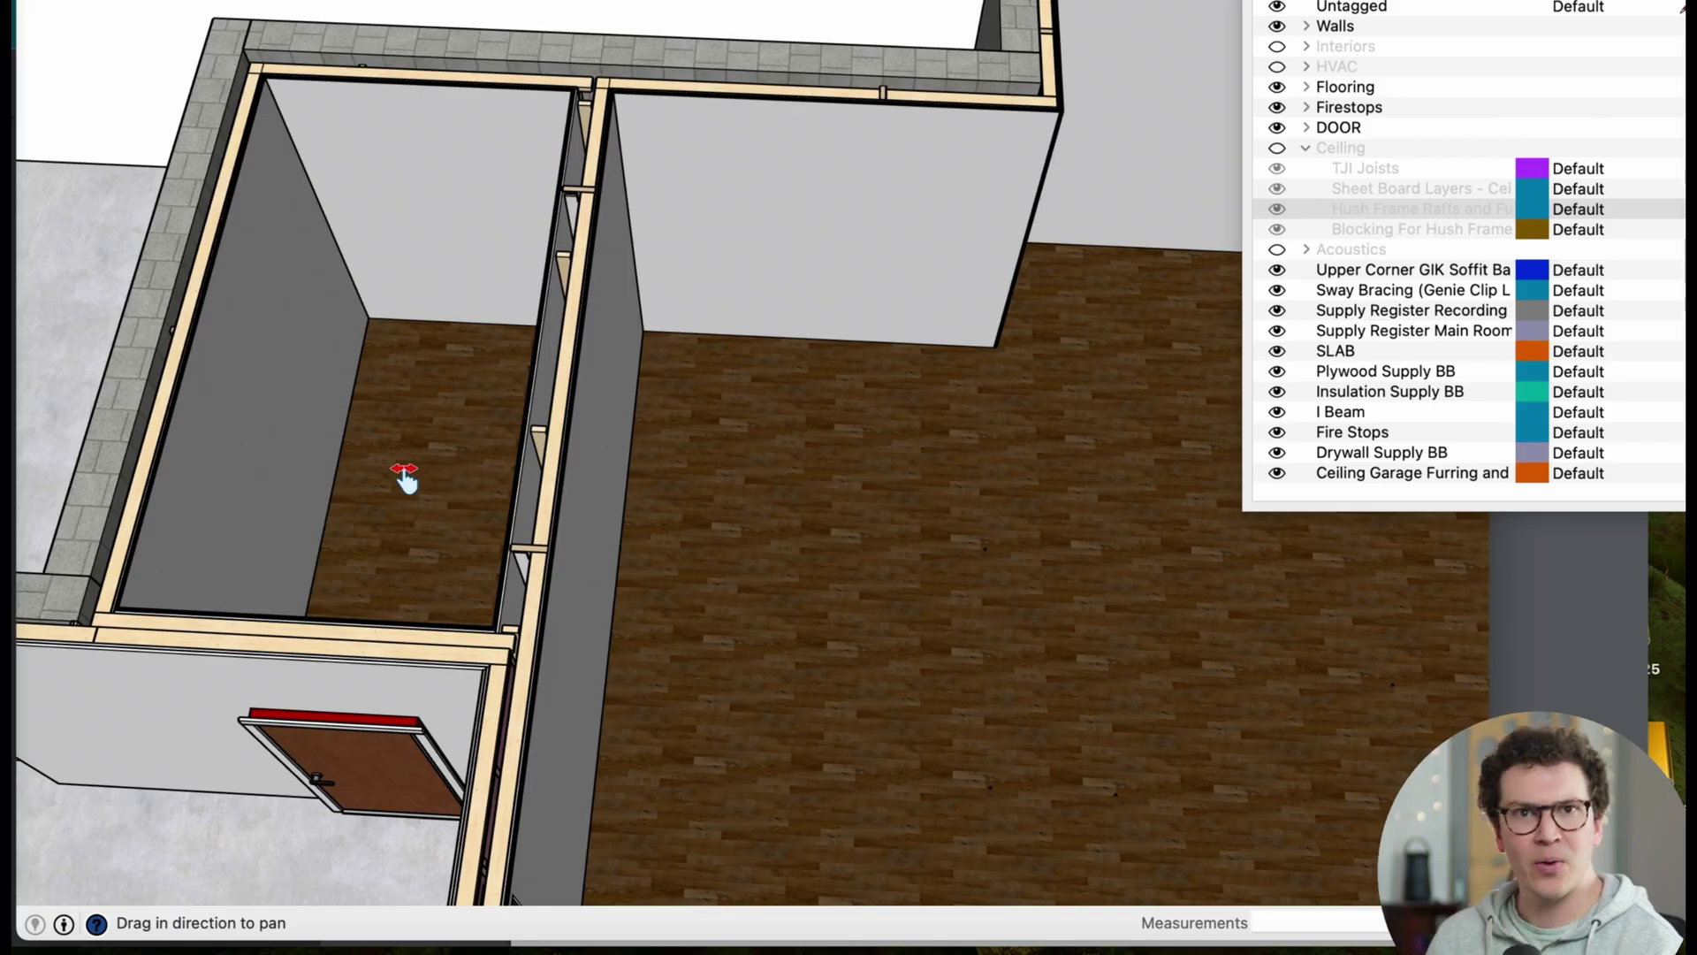
Step: Show the Ceiling tag folder again and inspect the strip separating the two room ceilings within the blocked joist bay
{"action": "left_click", "coordinate": [1279, 147]}
{"action": "scroll", "coordinate": [512, 375], "scroll_direction": "up", "scroll_amount": 5}
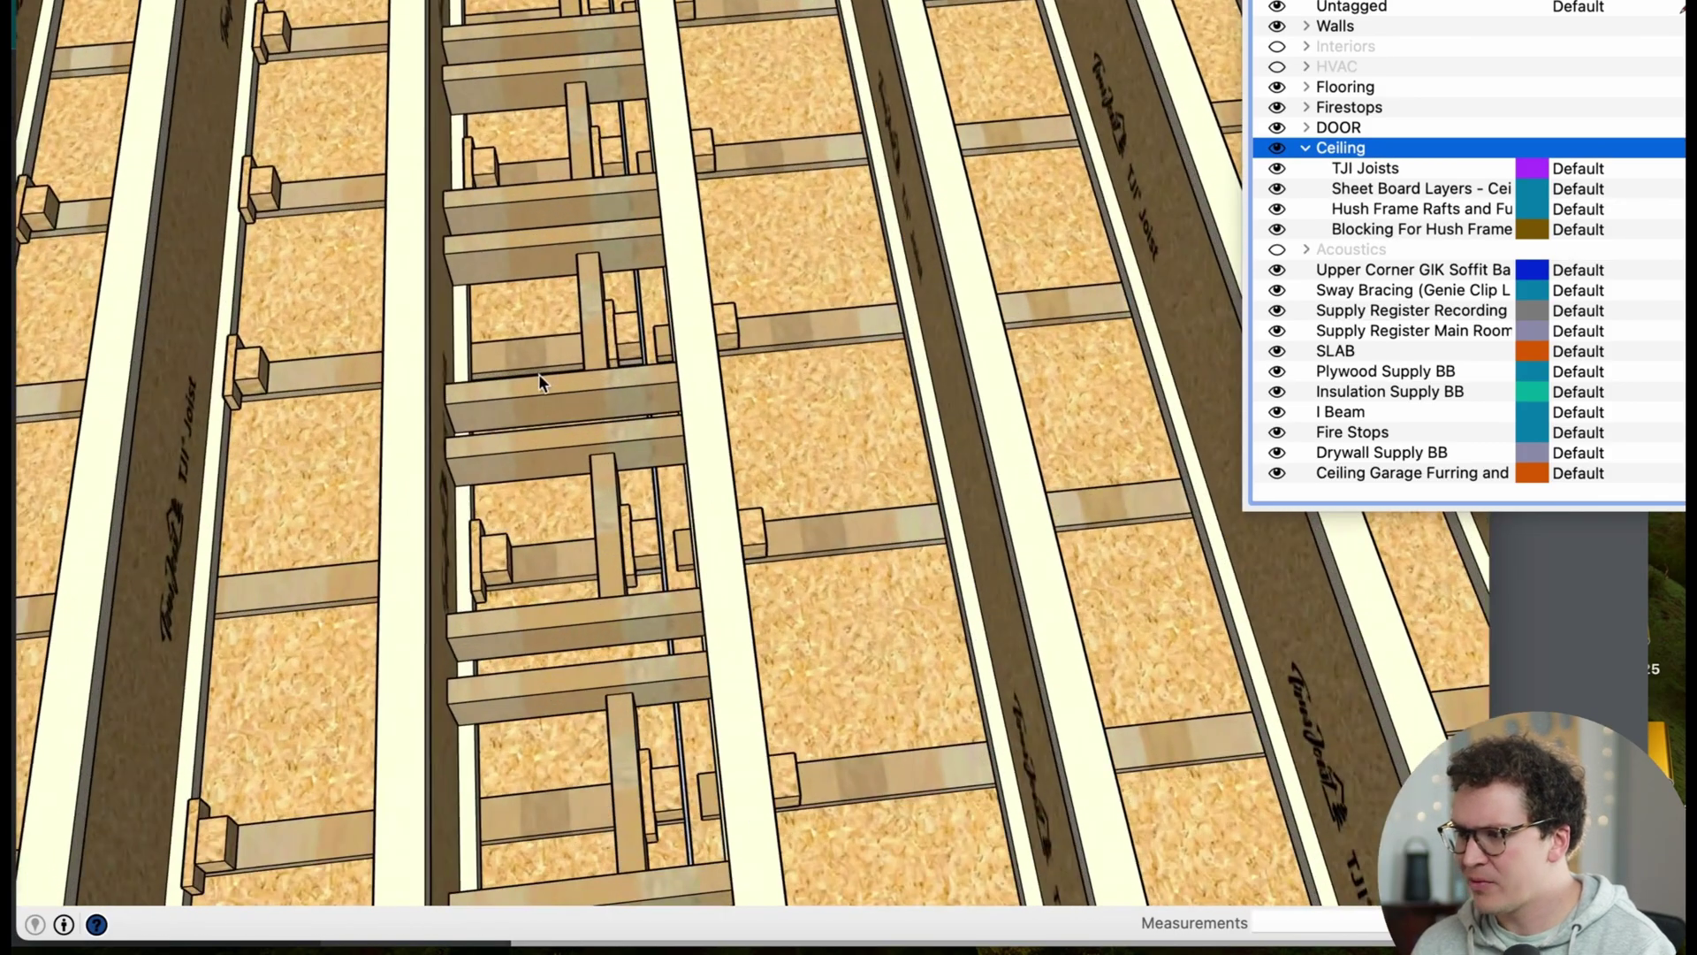
{"action": "middle_click_drag", "start_coordinate": [538, 373], "coordinate": [636, 310]}
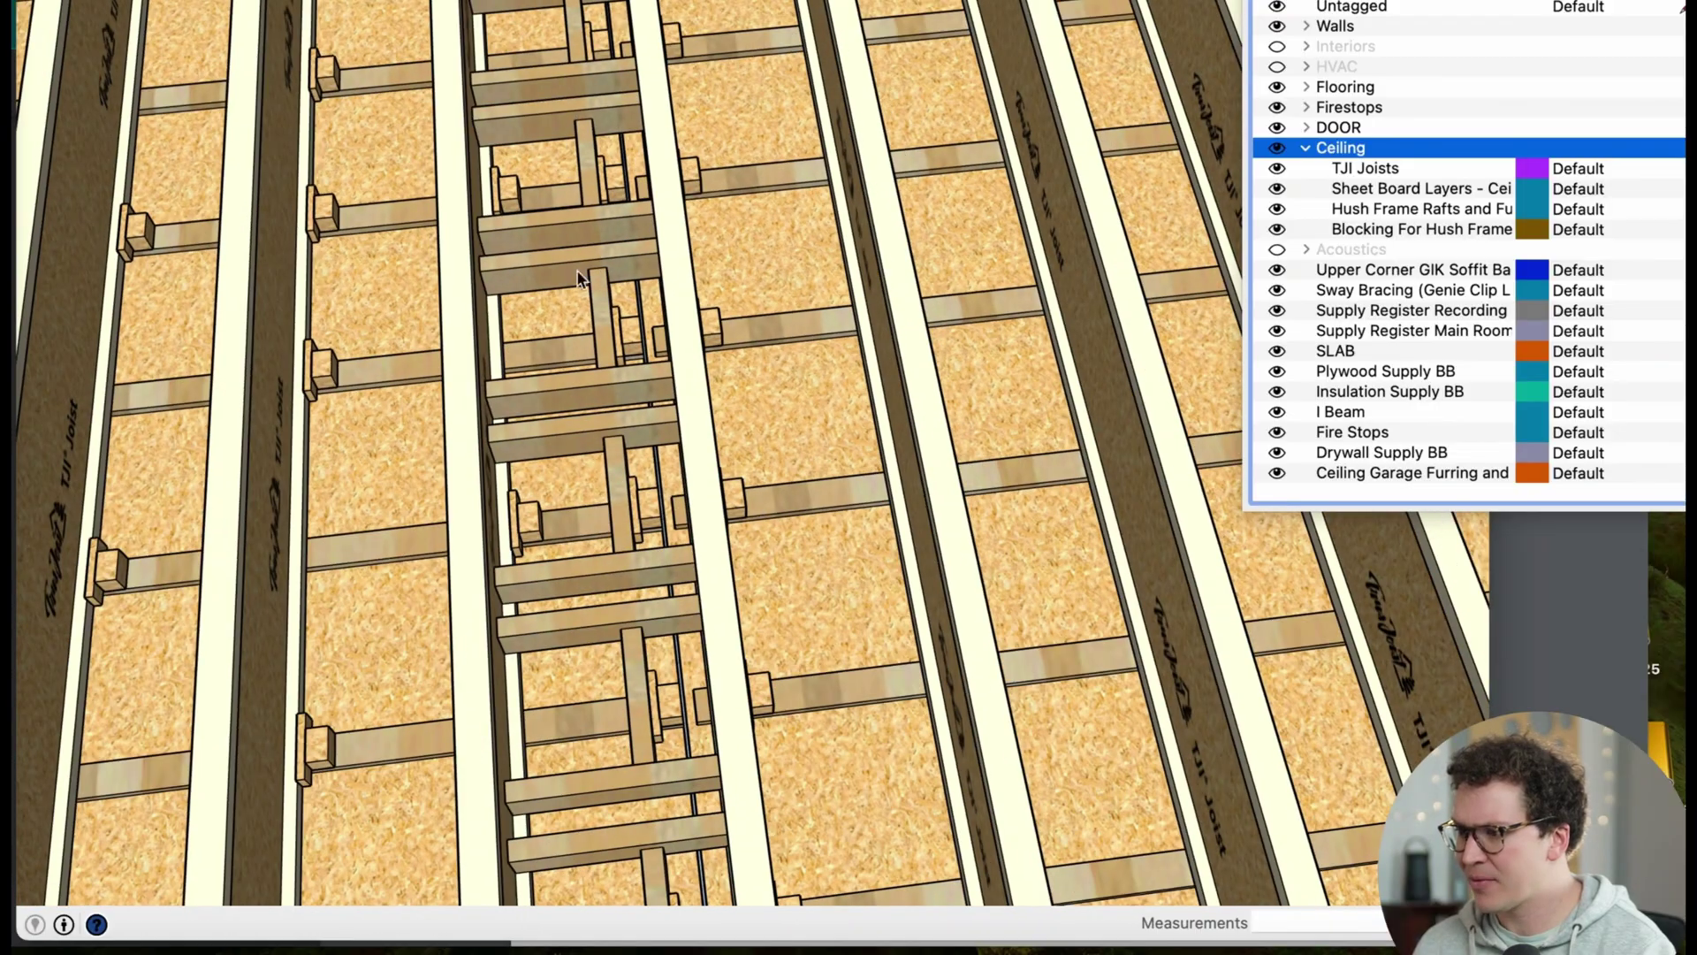
{"action": "mouse_move", "coordinate": [644, 523]}
{"action": "middle_mouse_down"}
{"action": "mouse_move", "coordinate": [754, 458]}
{"action": "mouse_move", "coordinate": [678, 562]}
{"action": "middle_mouse_up"}
{"action": "scroll", "coordinate": [754, 458], "scroll_direction": "up", "scroll_amount": 2}
{"action": "scroll", "coordinate": [725, 580], "scroll_direction": "up", "scroll_amount": 4}
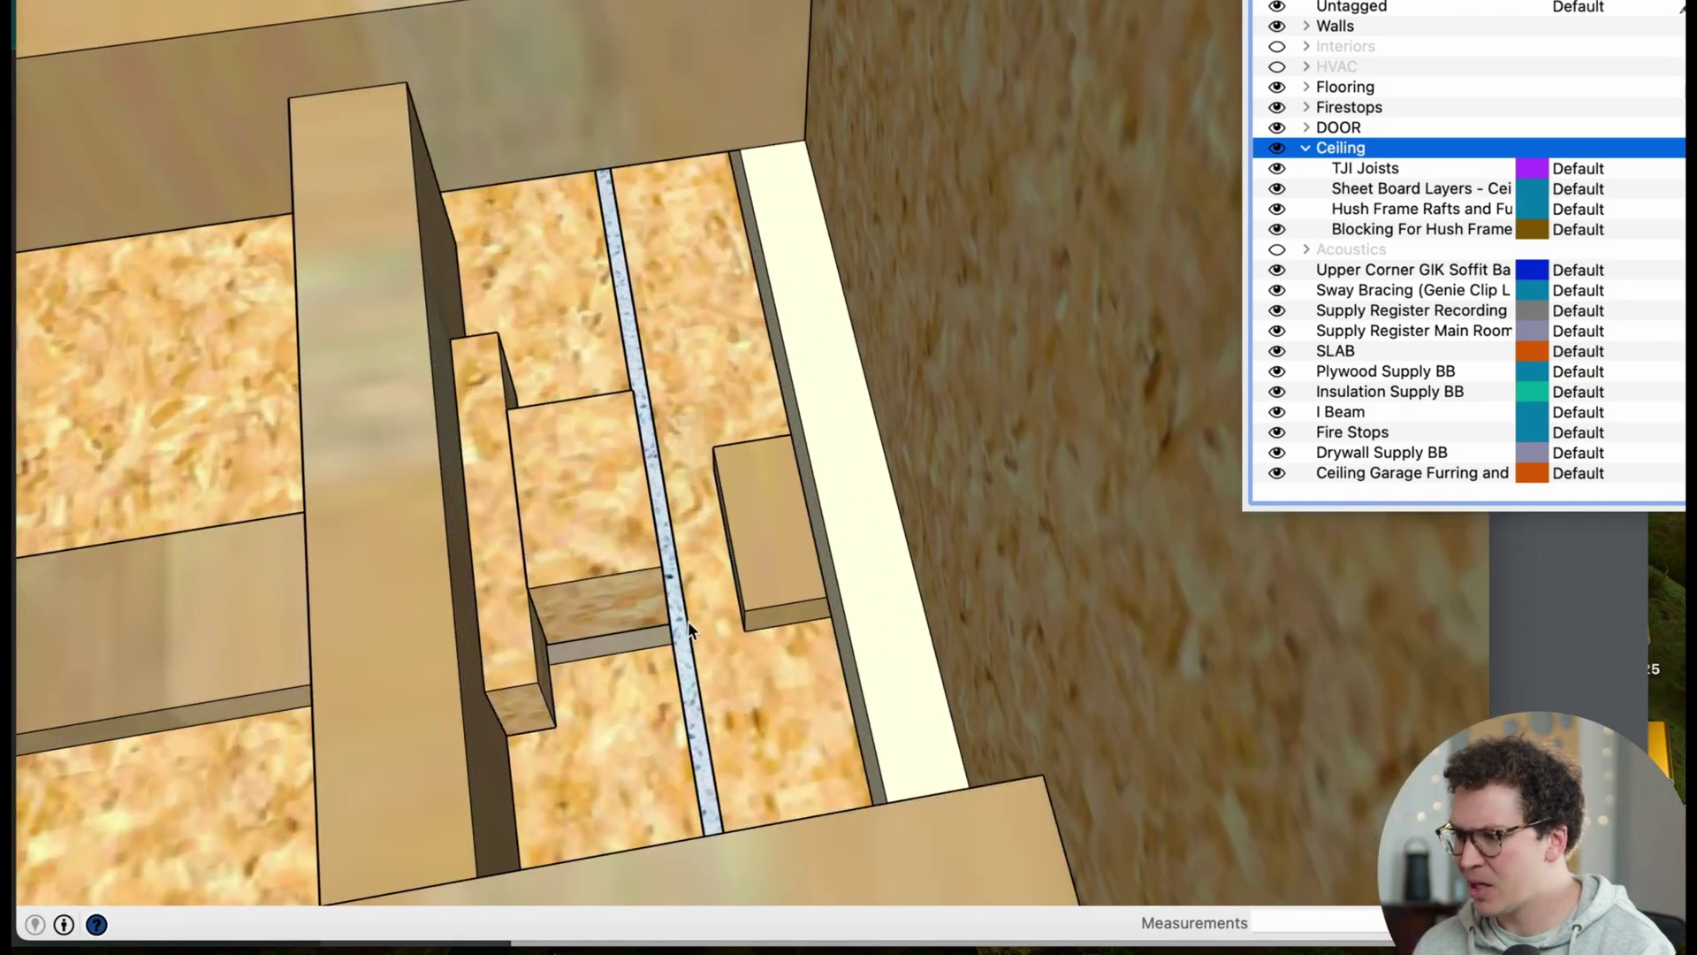
{"action": "middle_click_drag", "start_coordinate": [647, 633], "coordinate": [635, 608]}
{"action": "scroll", "coordinate": [650, 637], "scroll_direction": "up", "scroll_amount": 3}
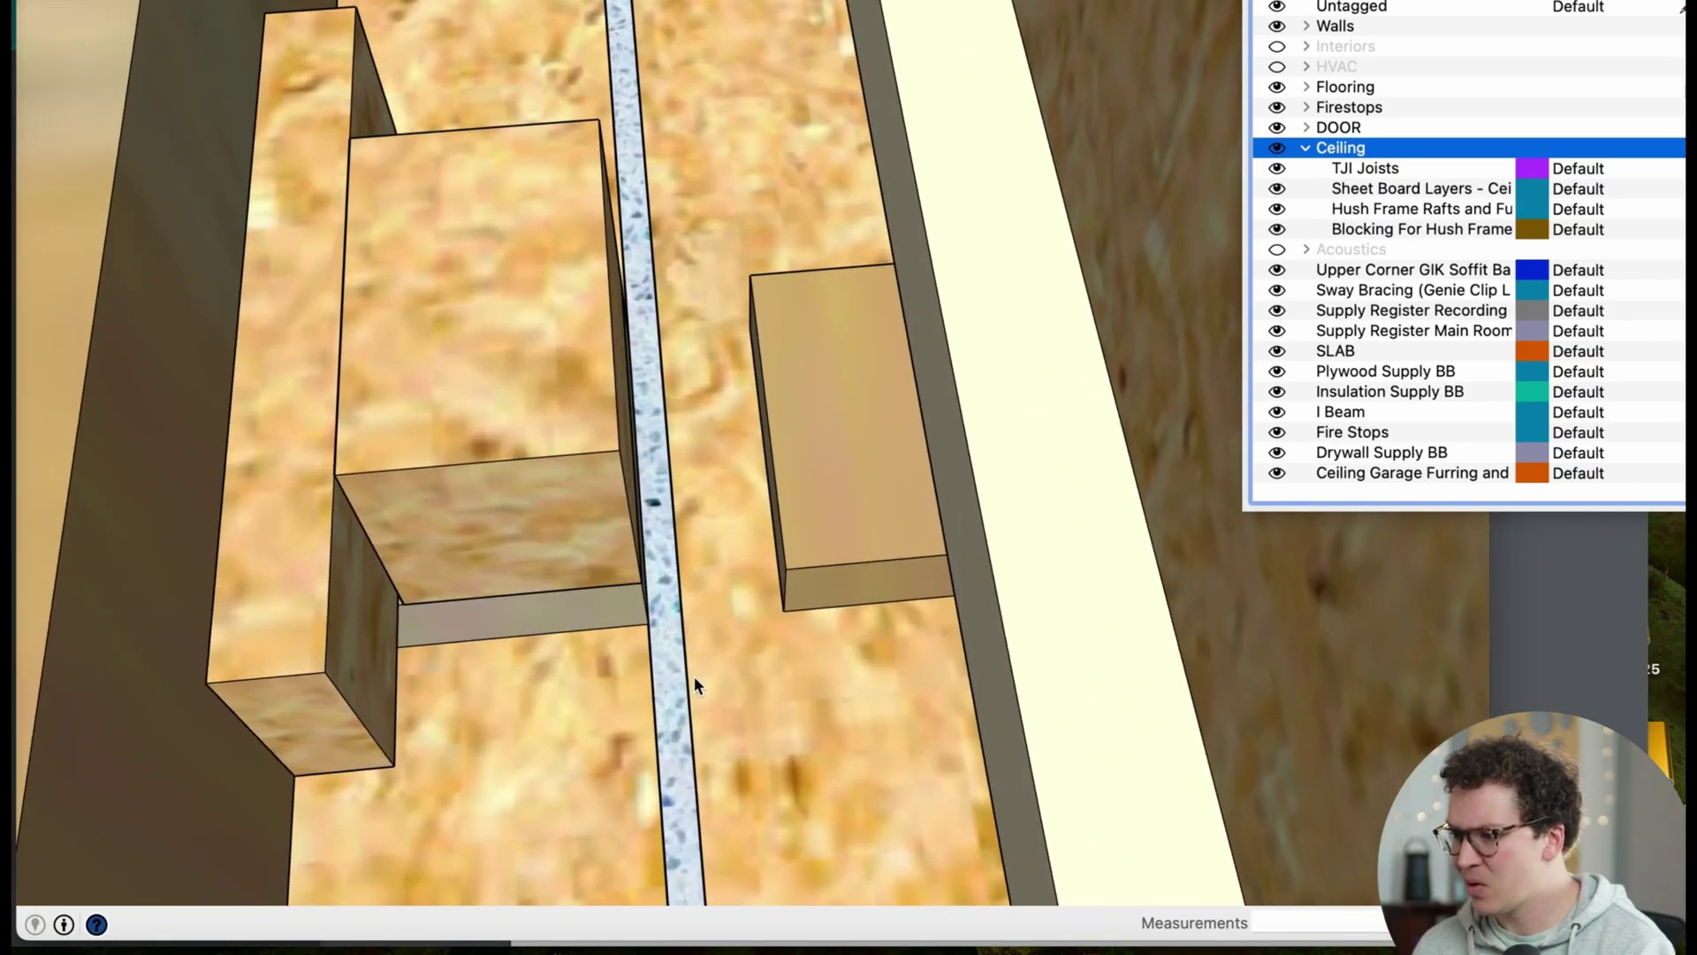
Step: Measure the width of the speckled strip between the two rooms' ceiling sheathing with the Tape Measure
{"action": "key", "text": "Down"}
{"action": "key", "text": "t"}
{"action": "left_click", "coordinate": [687, 679]}
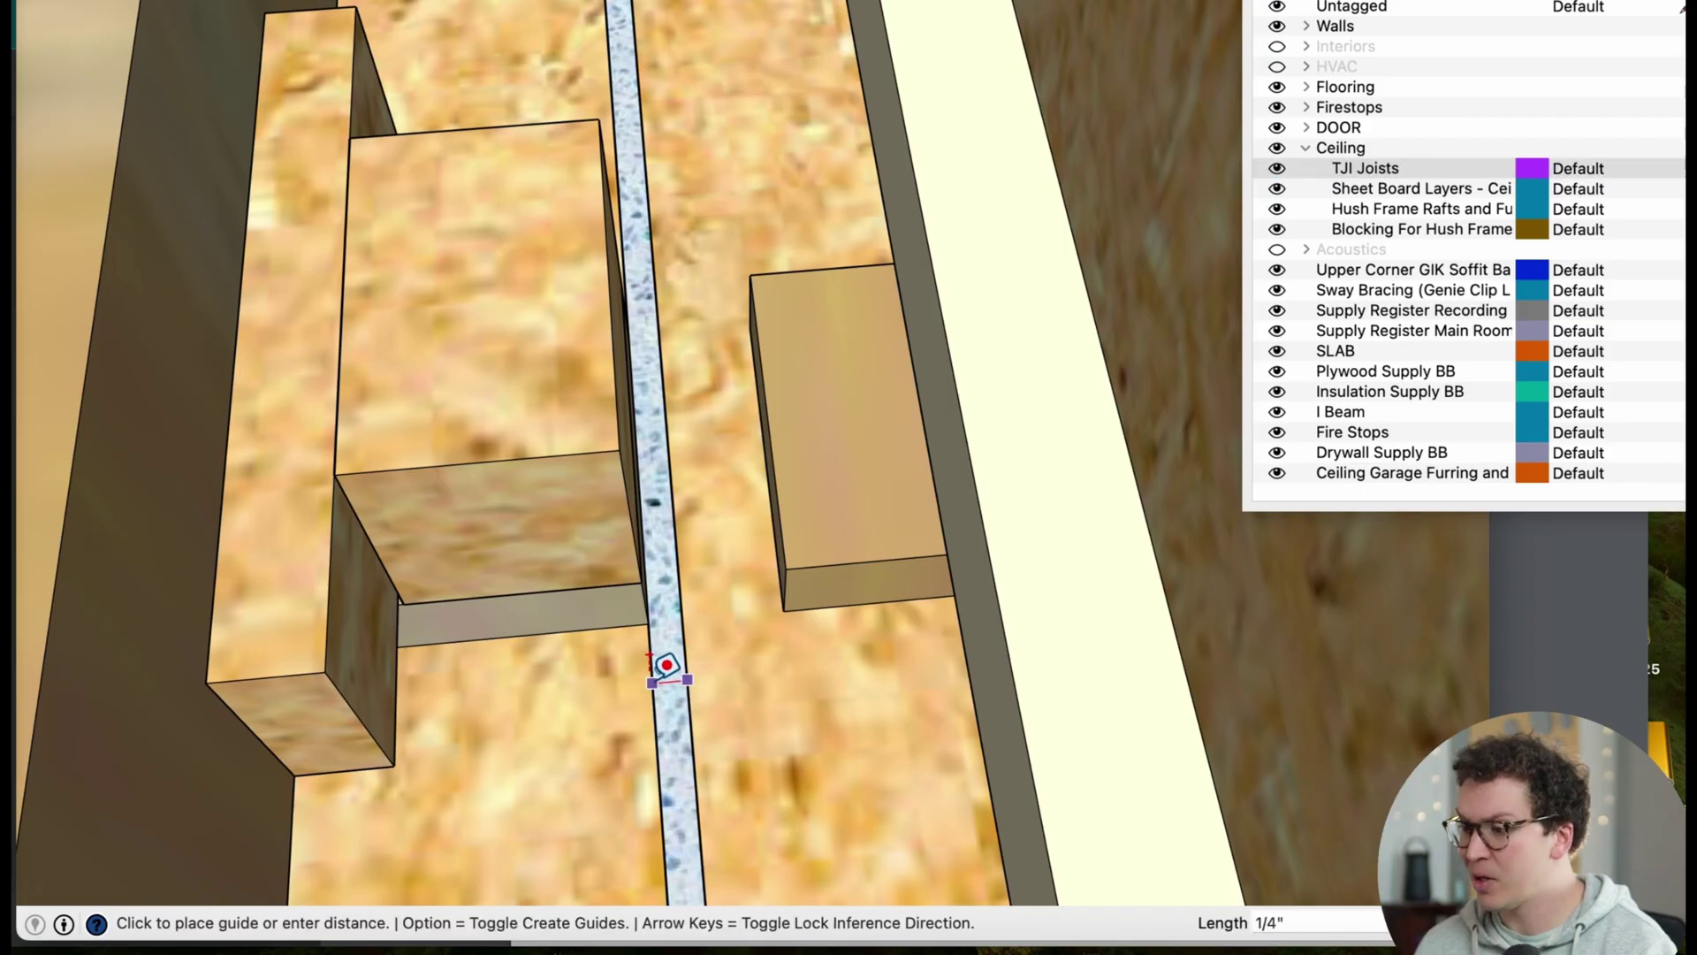
{"action": "key", "text": "space"}
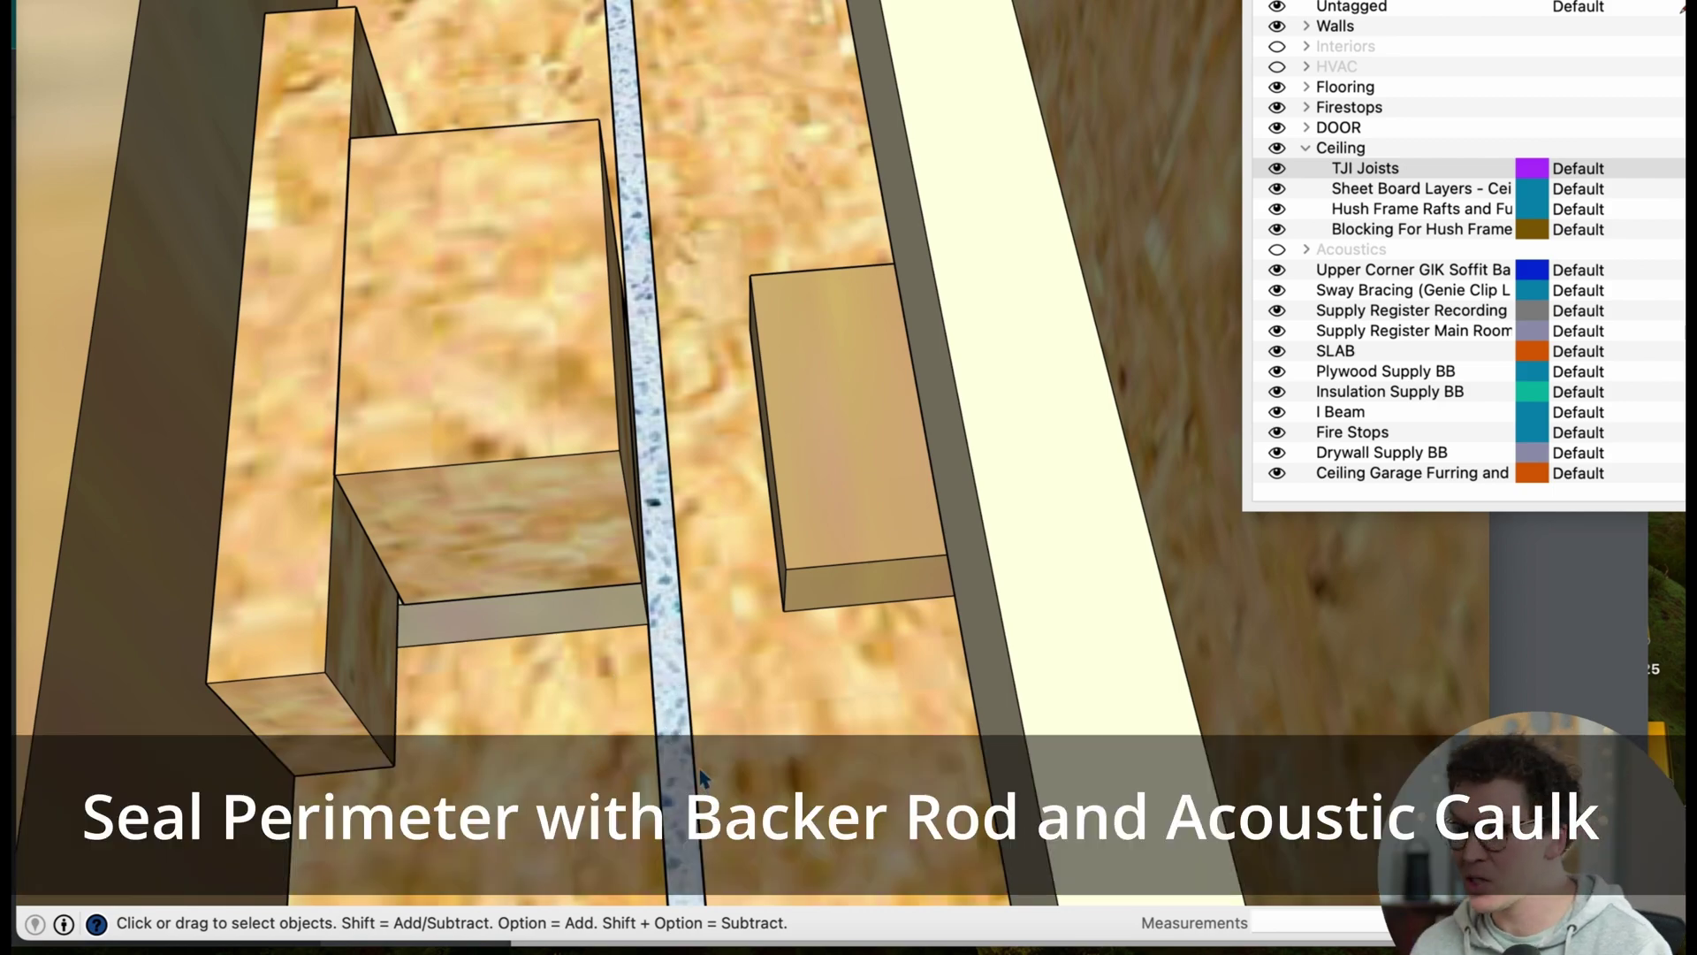
Step: Examine the blocking between the joists along the partition line, across the whole ceiling and up close
{"action": "scroll", "coordinate": [699, 776], "scroll_direction": "down", "scroll_amount": 5}
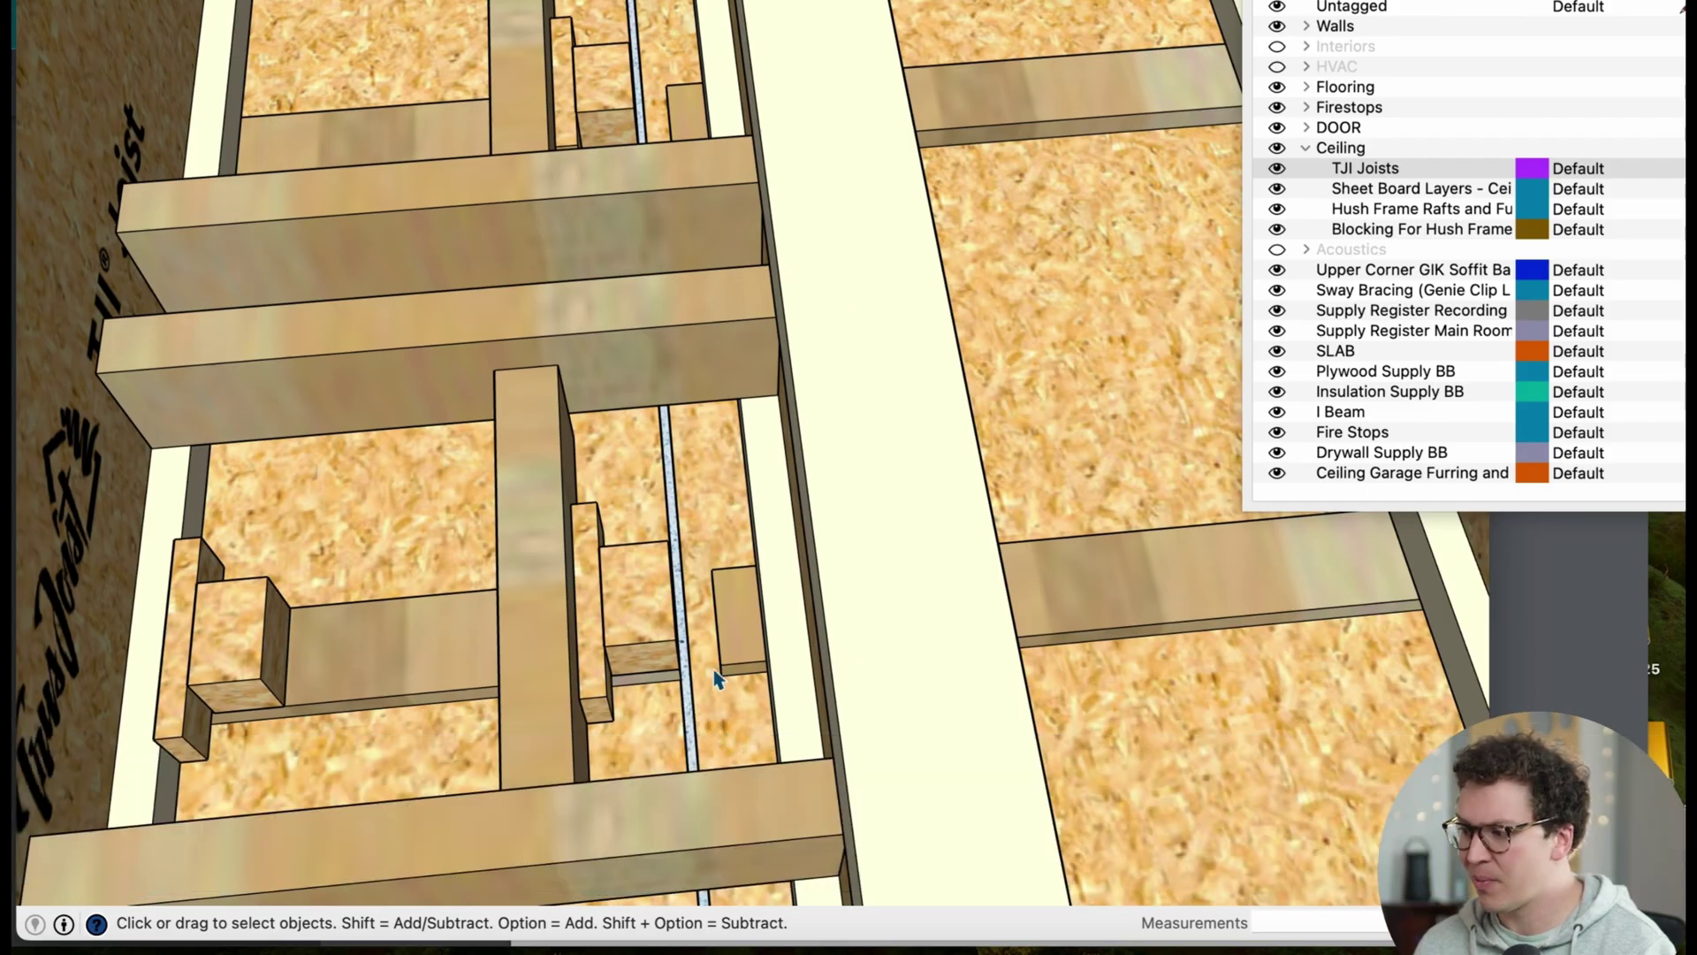
{"action": "middle_click_drag", "start_coordinate": [369, 778], "coordinate": [508, 644]}
{"action": "scroll", "coordinate": [802, 460], "scroll_direction": "down", "scroll_amount": 10}
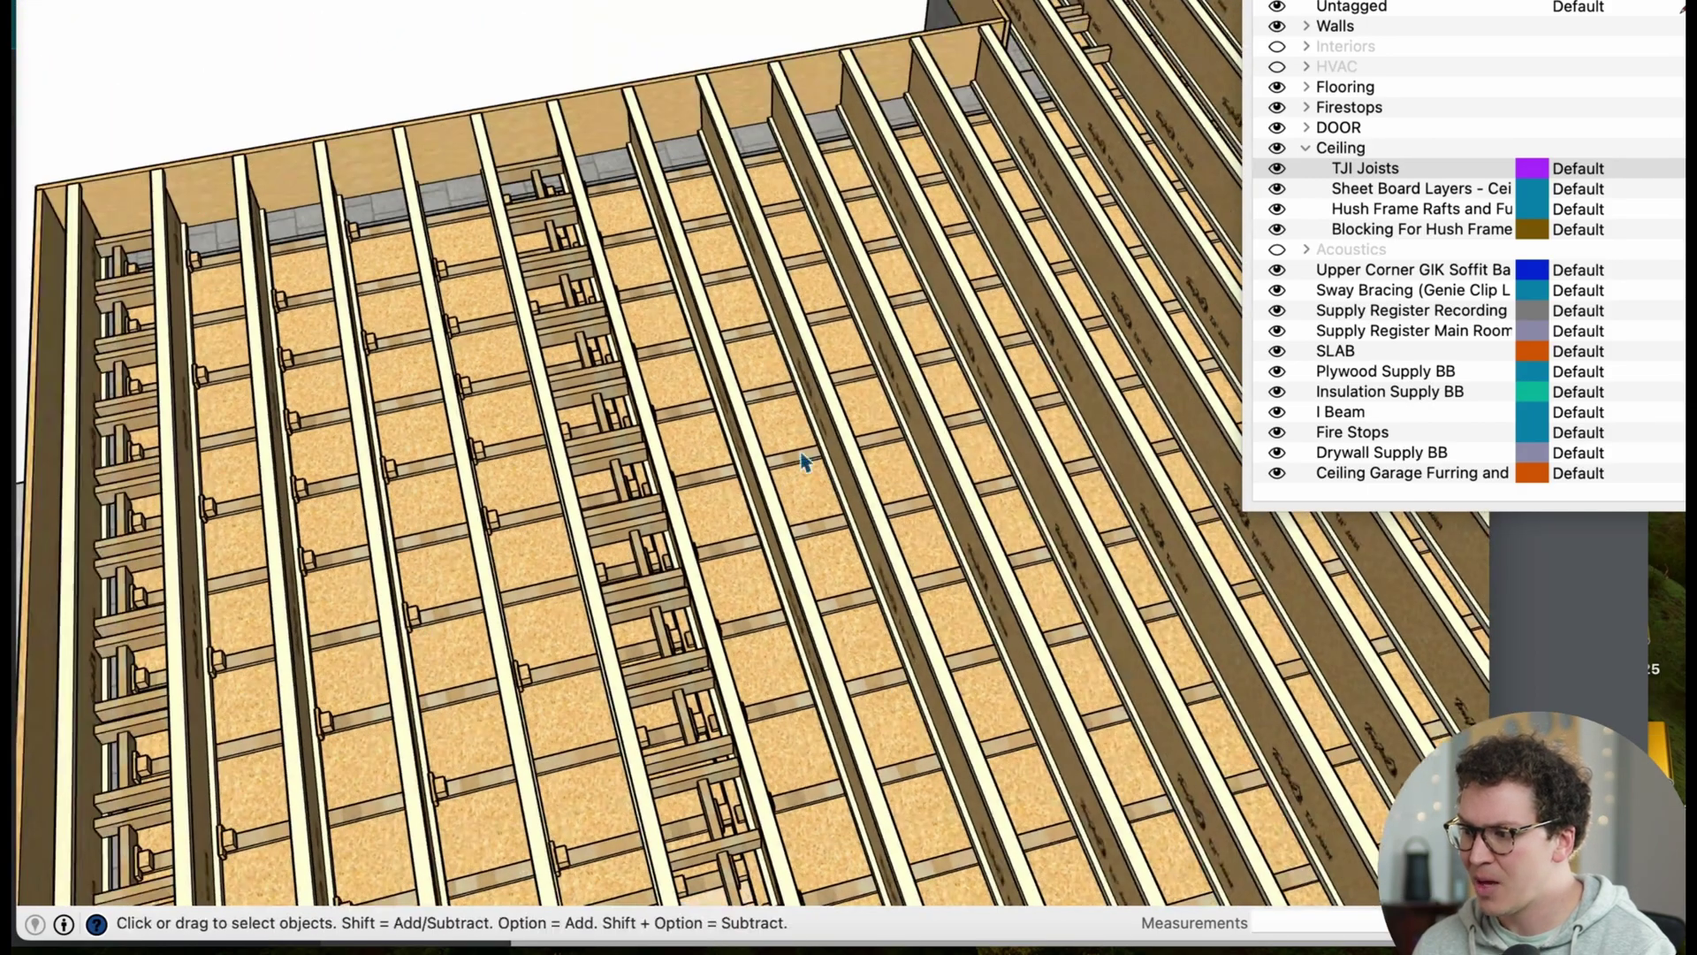
{"action": "mouse_move", "coordinate": [521, 605]}
{"action": "middle_mouse_down"}
{"action": "mouse_move", "coordinate": [527, 651]}
{"action": "mouse_move", "coordinate": [583, 464]}
{"action": "middle_mouse_up"}
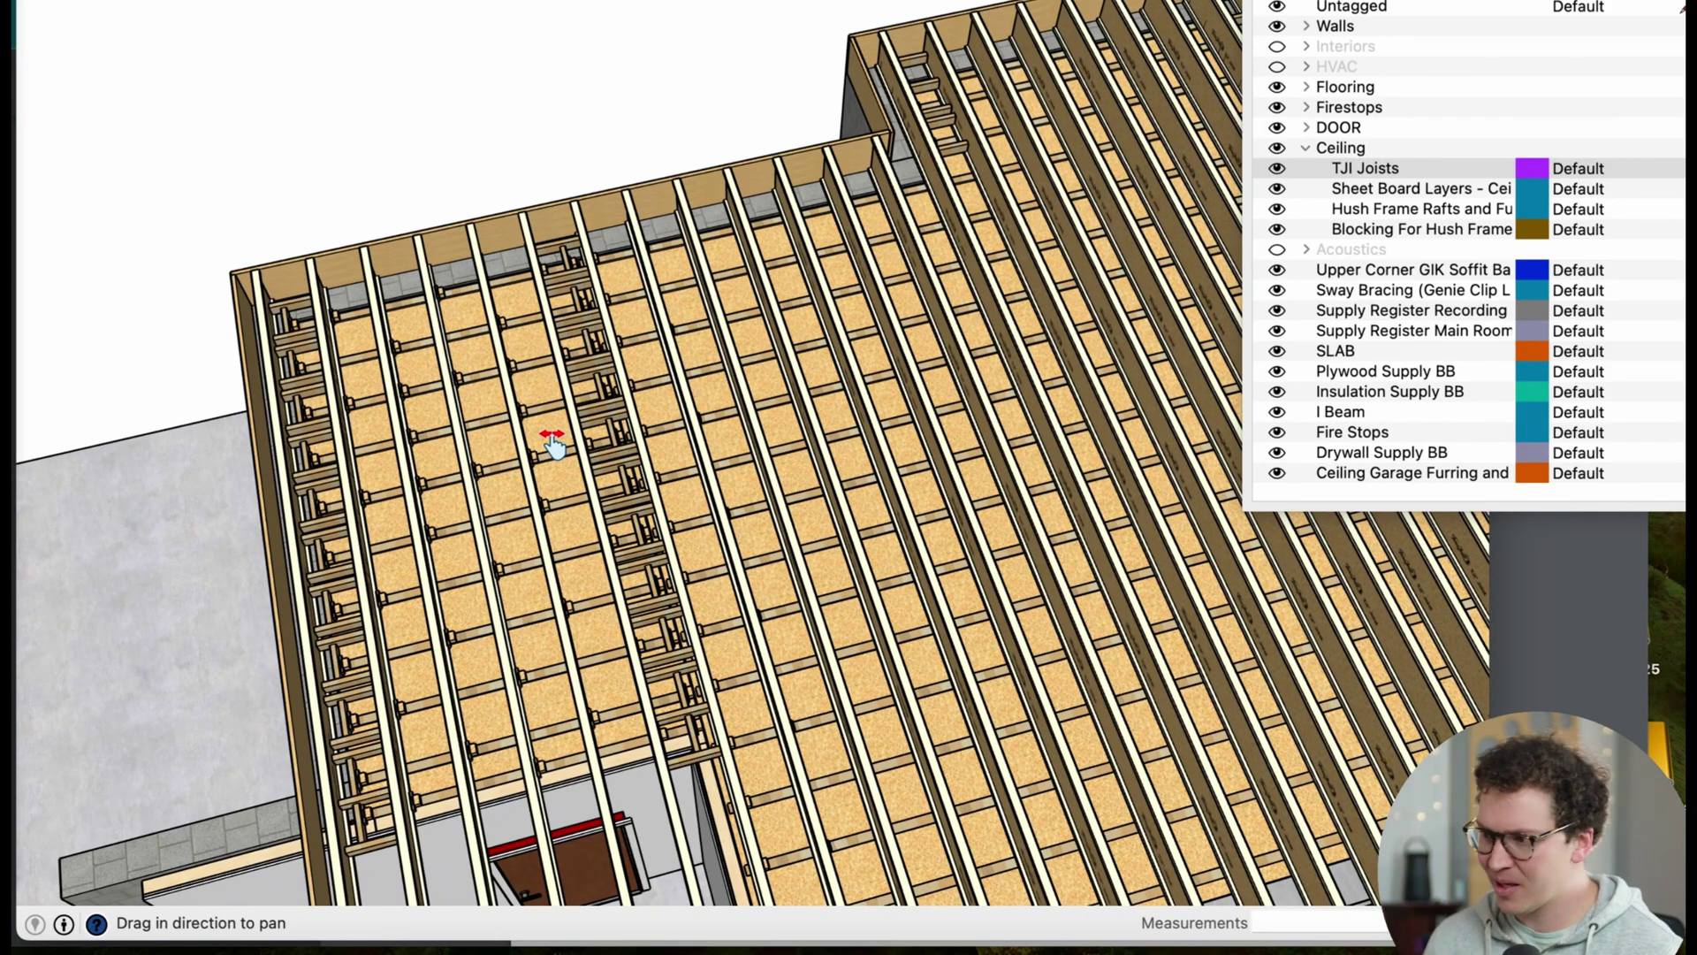
{"action": "scroll", "coordinate": [550, 433], "scroll_direction": "down", "scroll_amount": 3}
{"action": "middle_click_drag", "start_coordinate": [757, 368], "coordinate": [459, 435]}
{"action": "scroll", "coordinate": [428, 637], "scroll_direction": "up", "scroll_amount": 10}
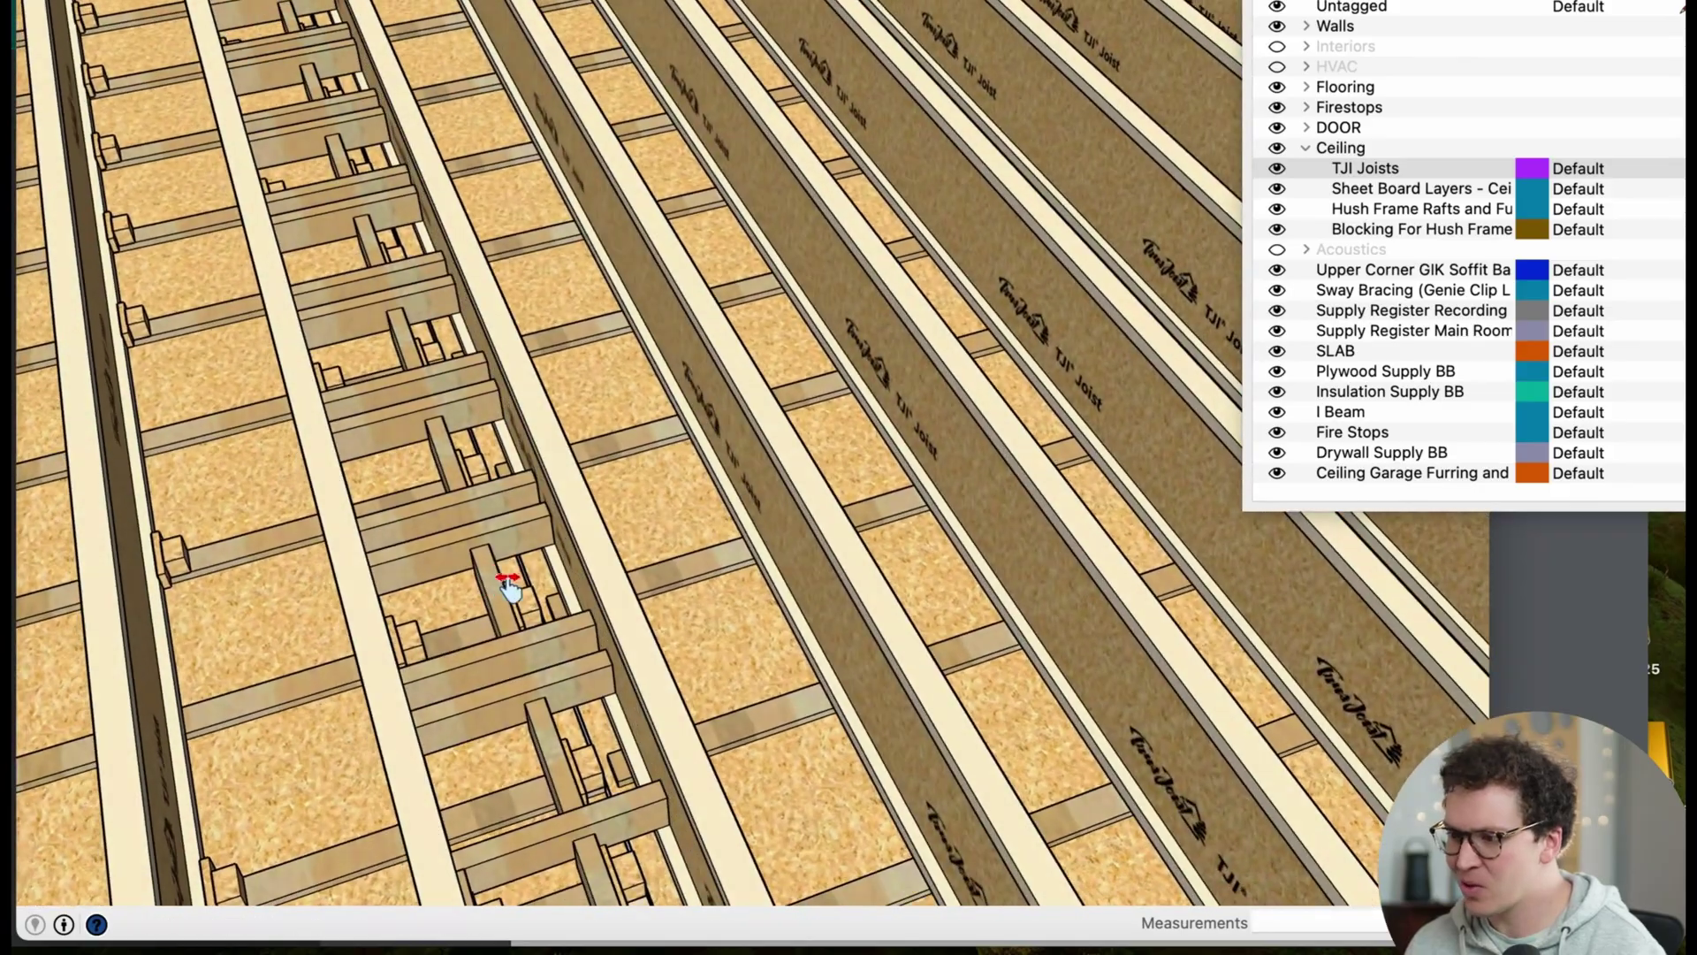